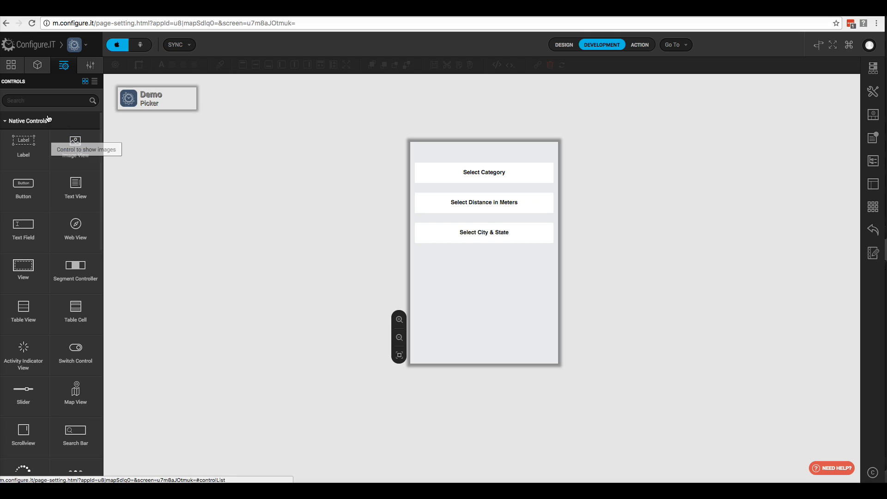
- Add a button below the Select City & State field at X 10, Y 240, with a width of 300
drag(23, 185, 449, 275)
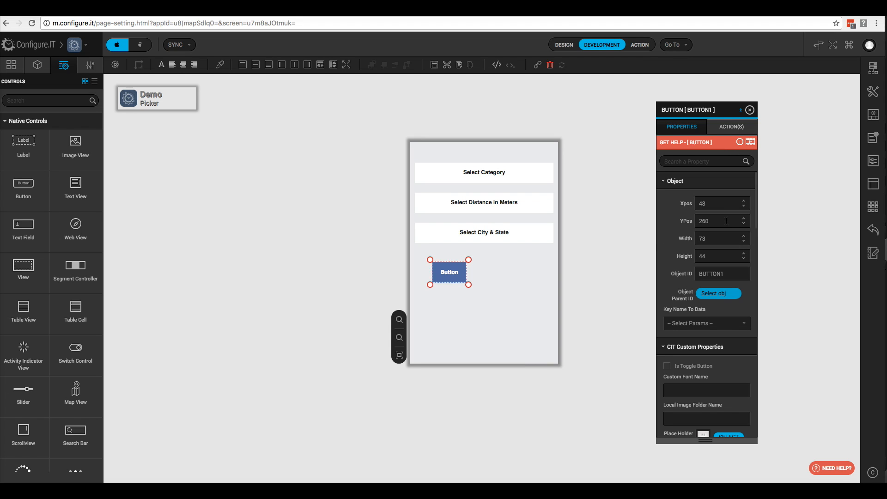
click(719, 205)
text(10)
key(Tab)
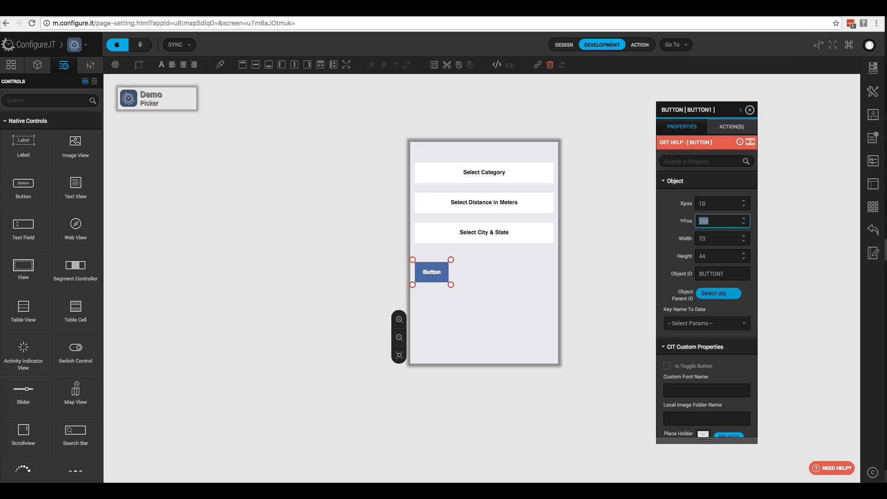
text(240)
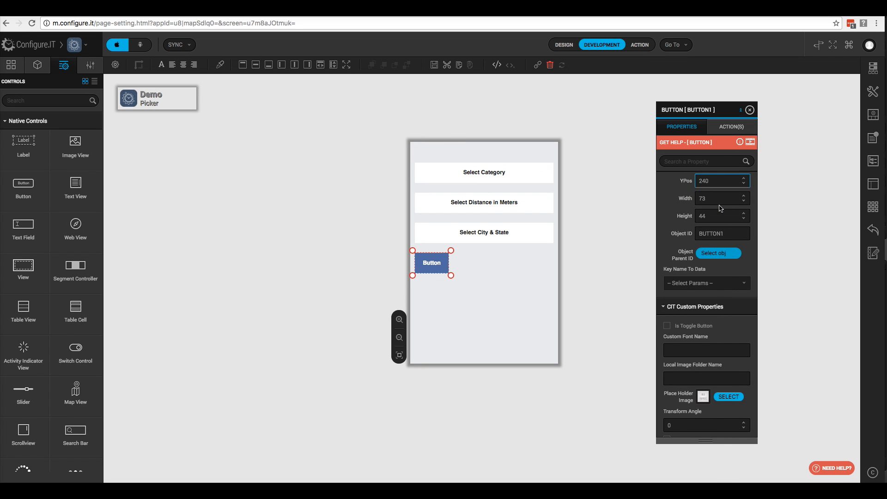
key(Tab)
text(30)
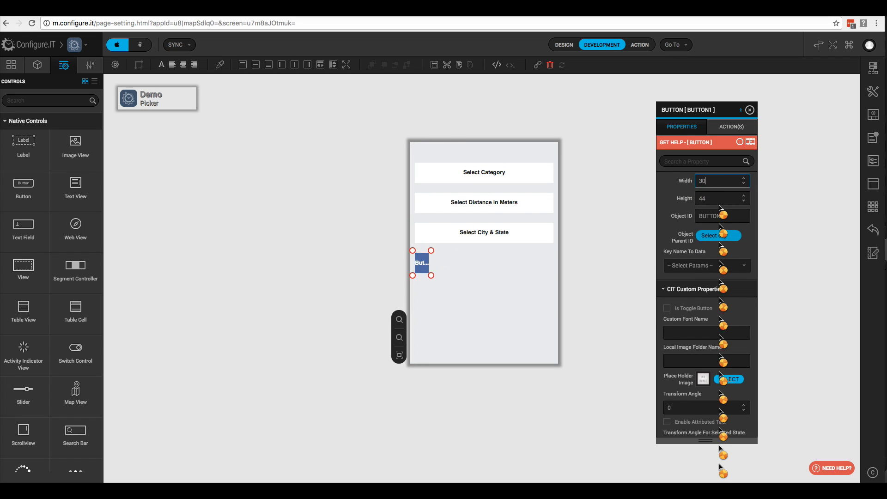
text(0)
key(Tab)
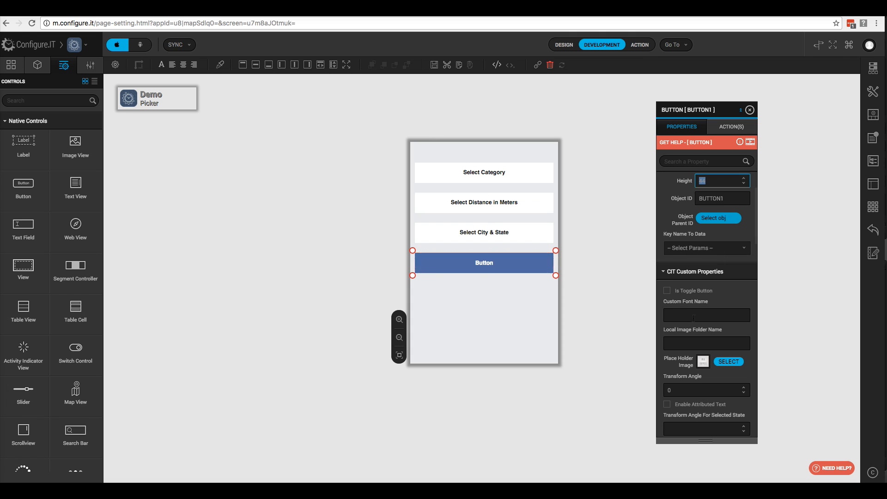
- Set the new button's normal title to "Search By Distance"
scroll(708, 355, down, 4)
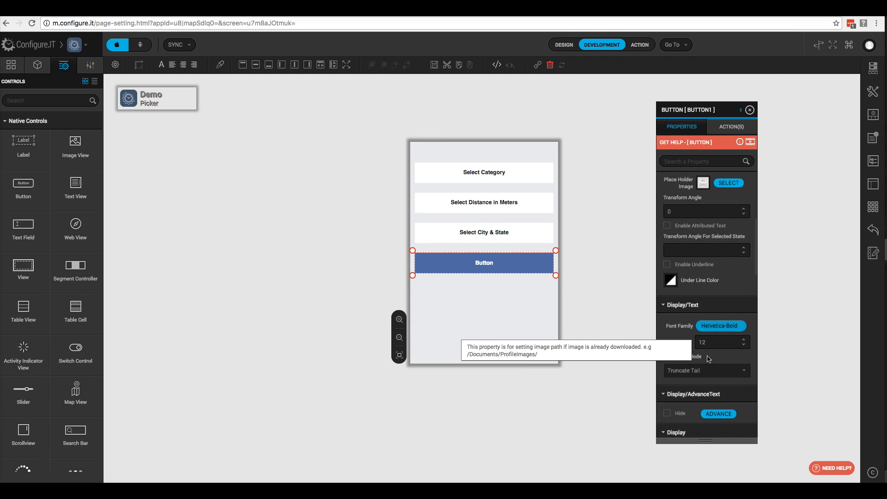
scroll(708, 365, down, 3)
double_click(693, 391)
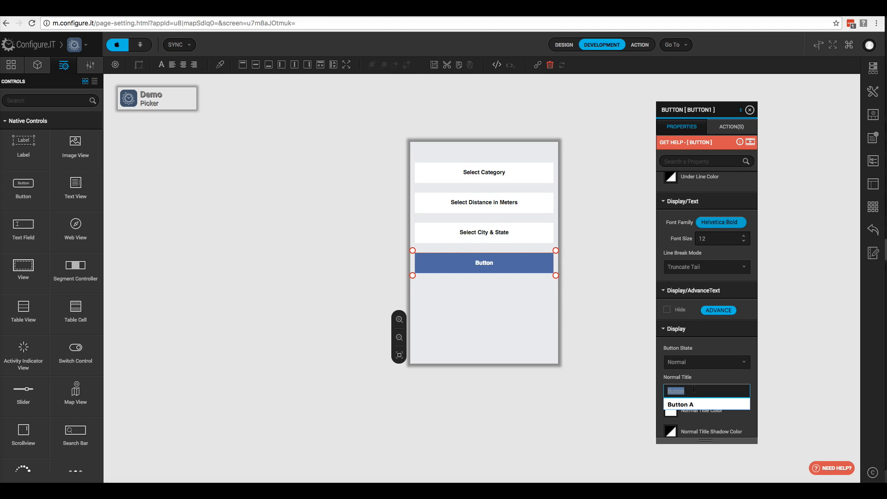
text(Search By Distance)
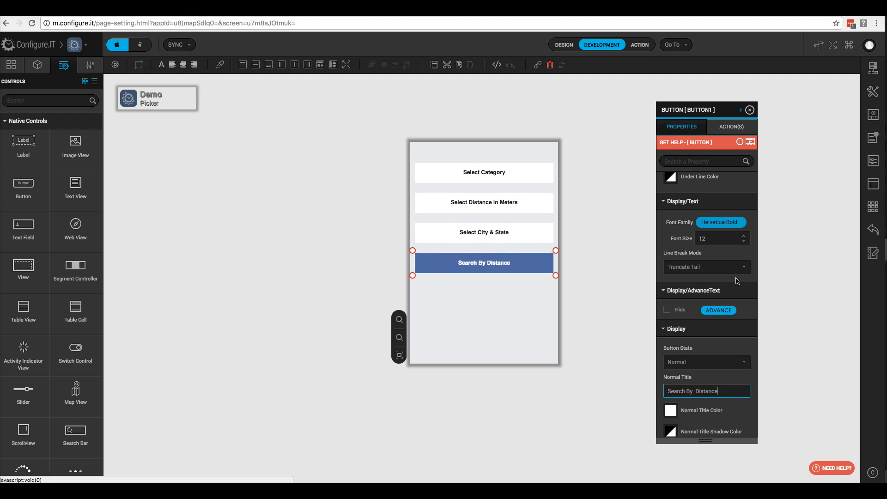
- Assign a Start Location action to the Search By Distance button's Click event
click(729, 127)
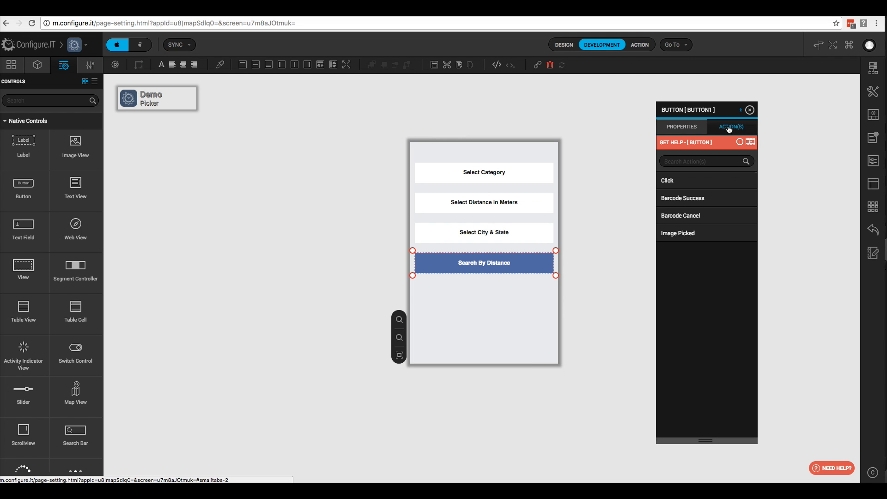
click(689, 185)
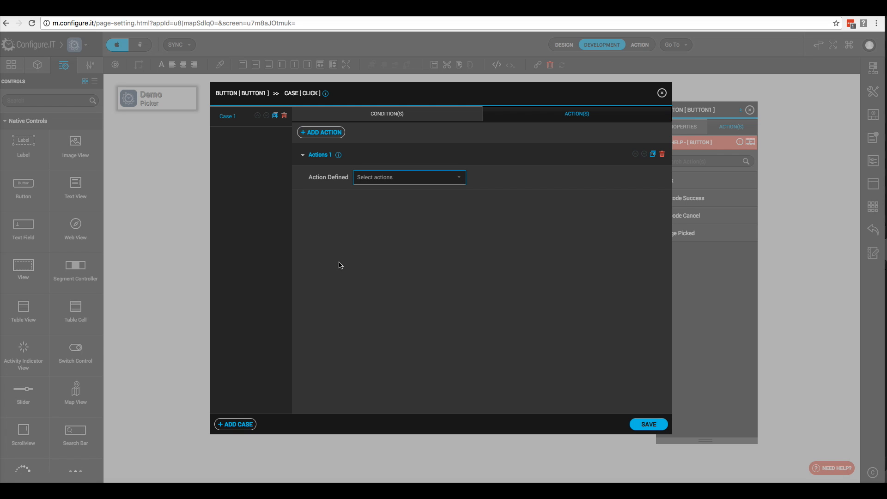
click(395, 178)
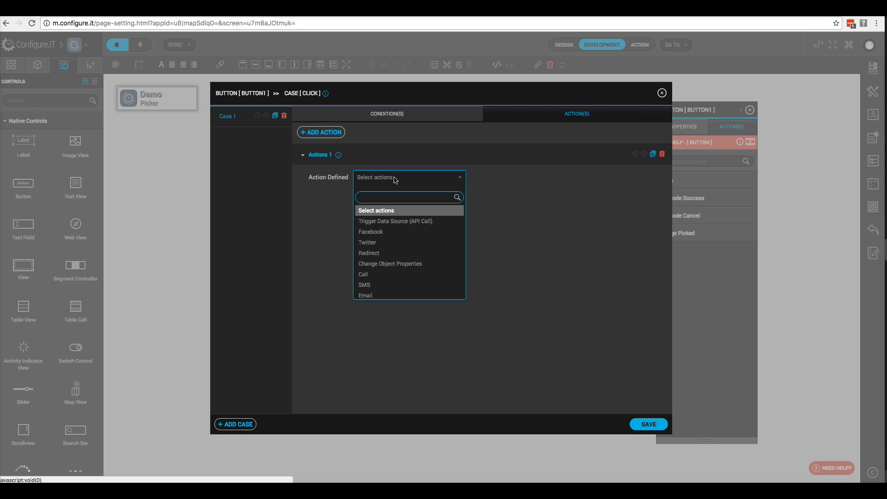
text(start)
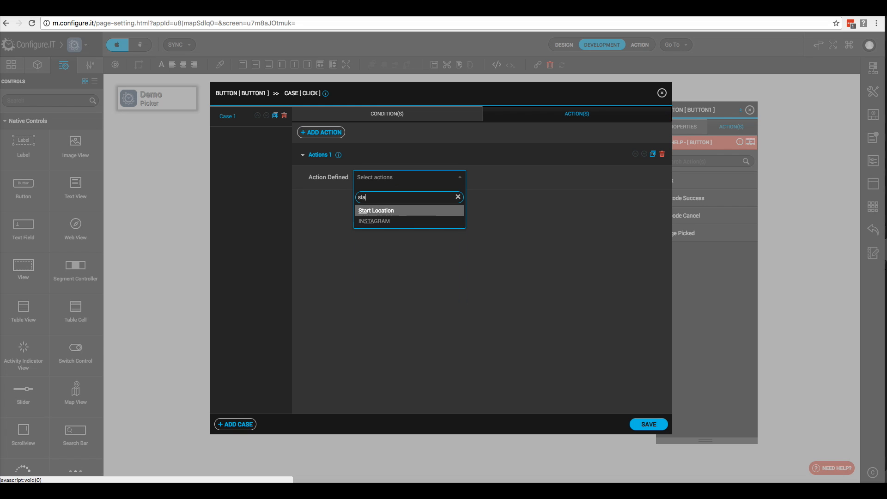
click(376, 213)
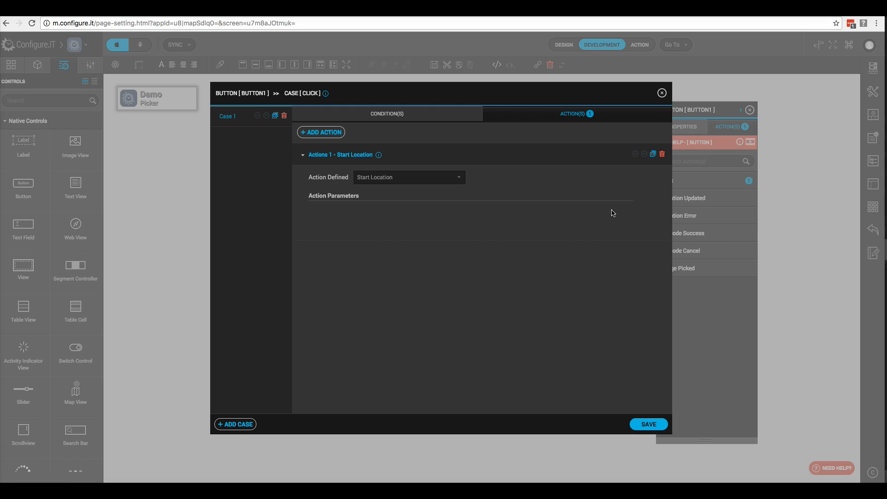
- Add a Save in Session Temporarily action with static parameter "search" and static source value "distance", and save the Click event
click(315, 135)
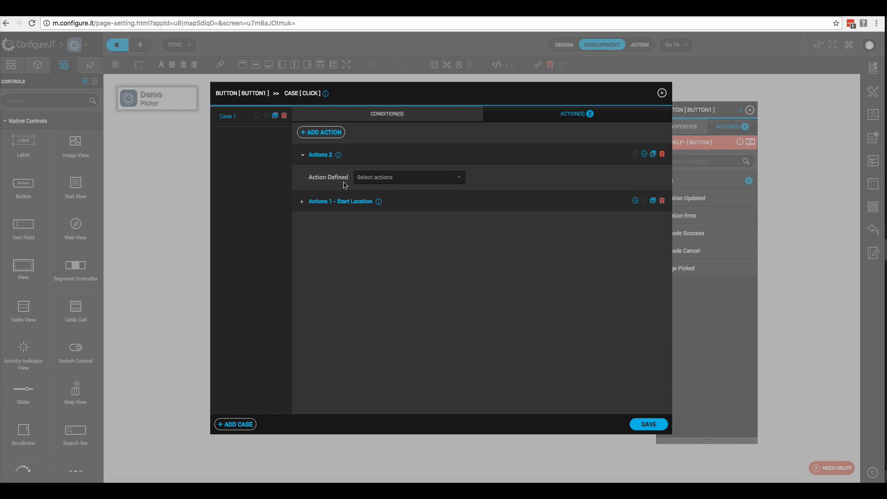
click(386, 179)
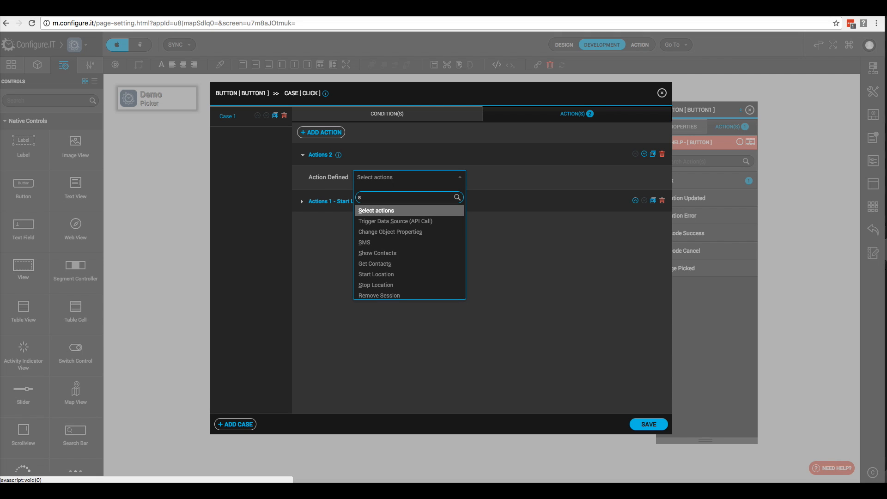
text(save)
click(394, 221)
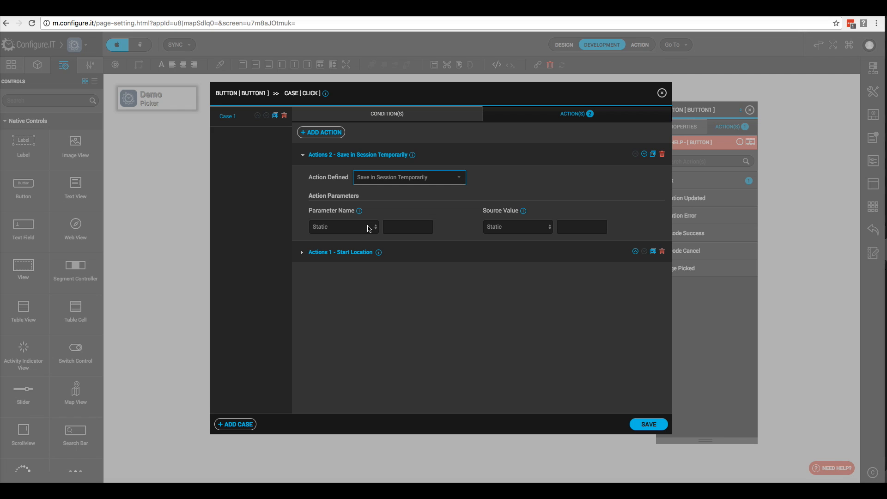
click(397, 227)
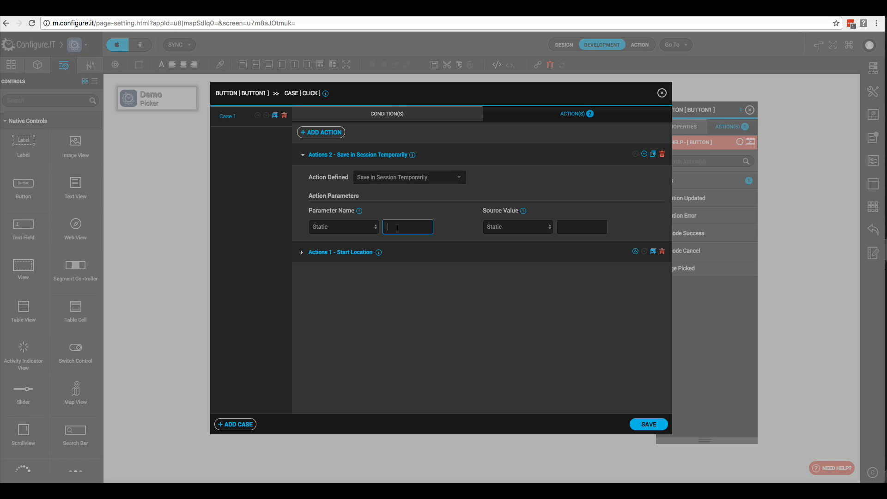
text(search)
click(568, 227)
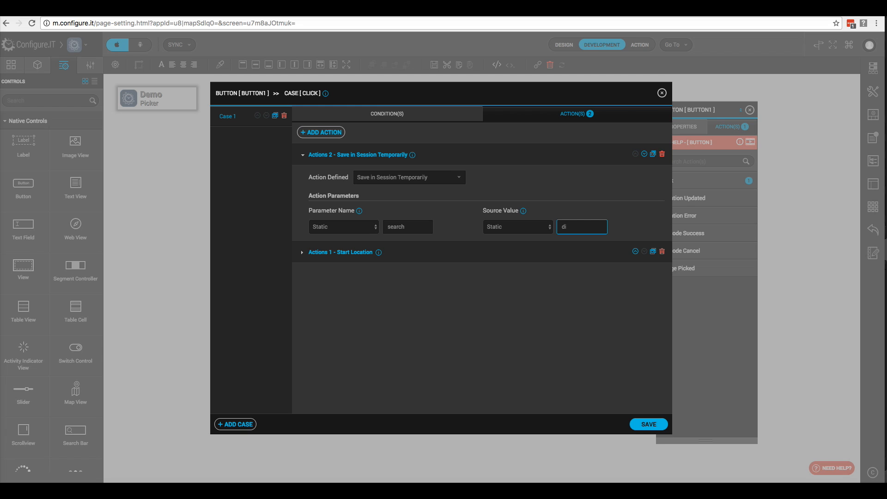
text(distance)
click(646, 424)
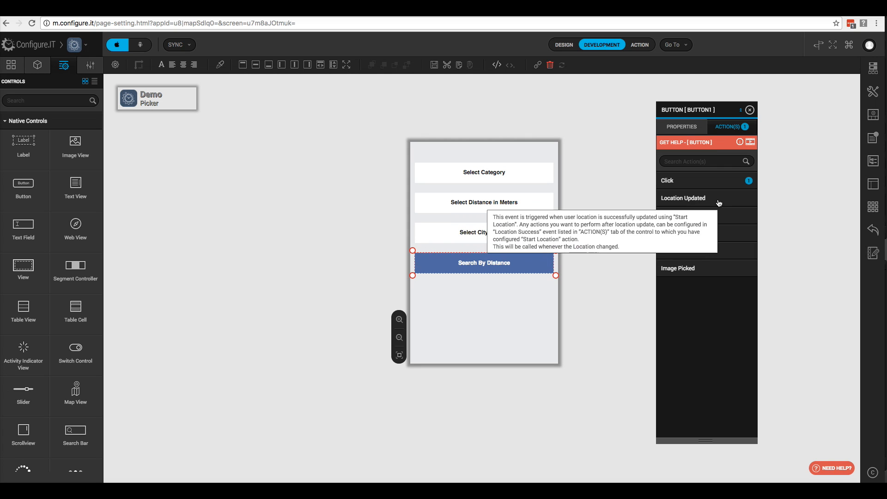
- Configure the Search By Distance button's Location Updated event to redirect to the Table screen, and save it
click(697, 200)
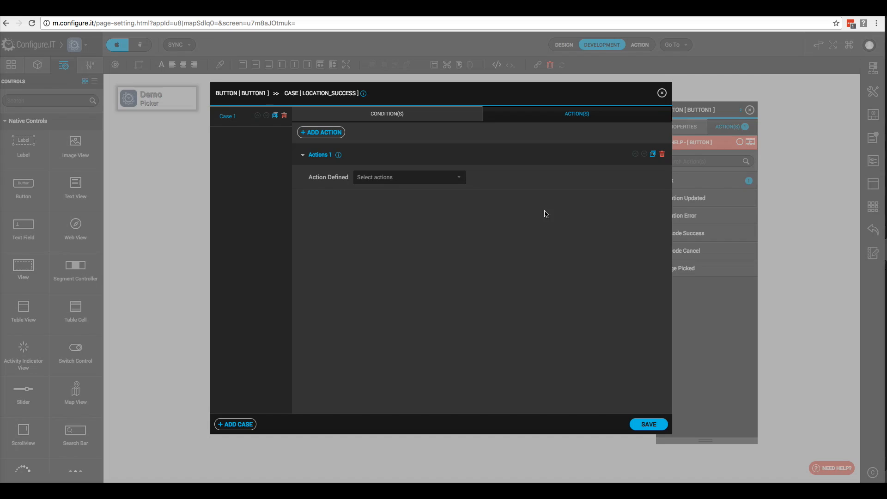
click(445, 181)
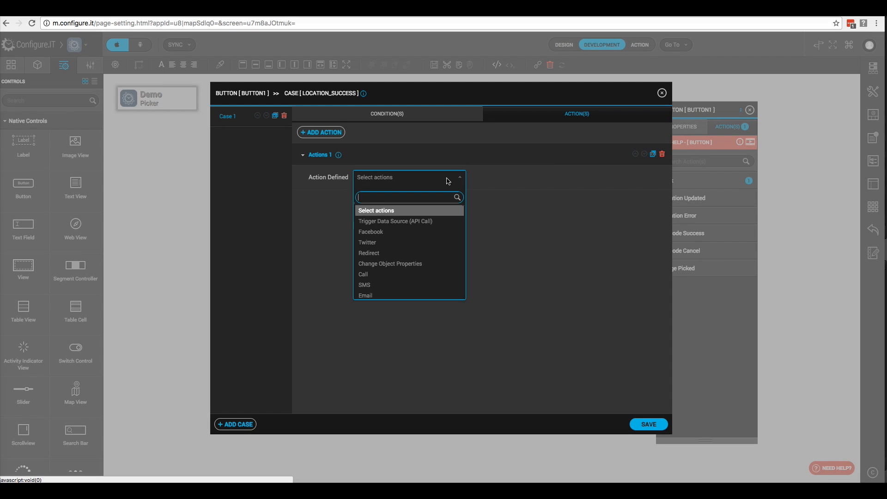
text(redirec)
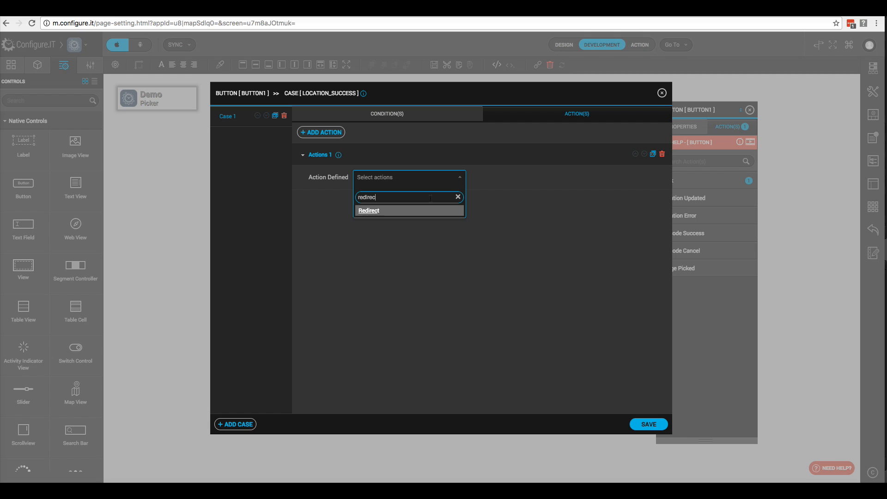
click(369, 211)
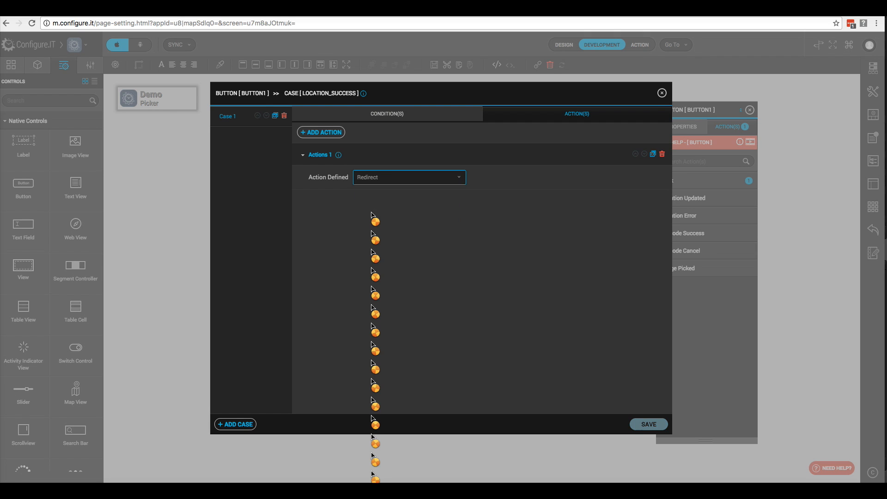
click(544, 227)
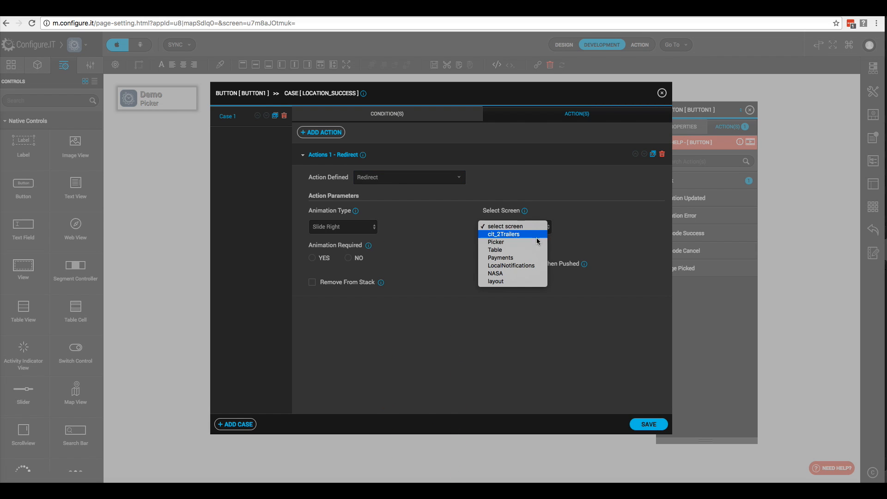
click(521, 250)
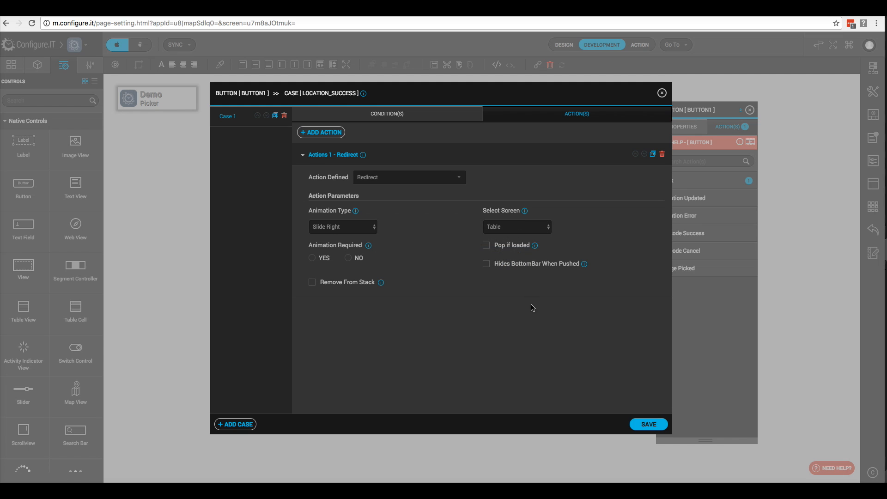
click(647, 424)
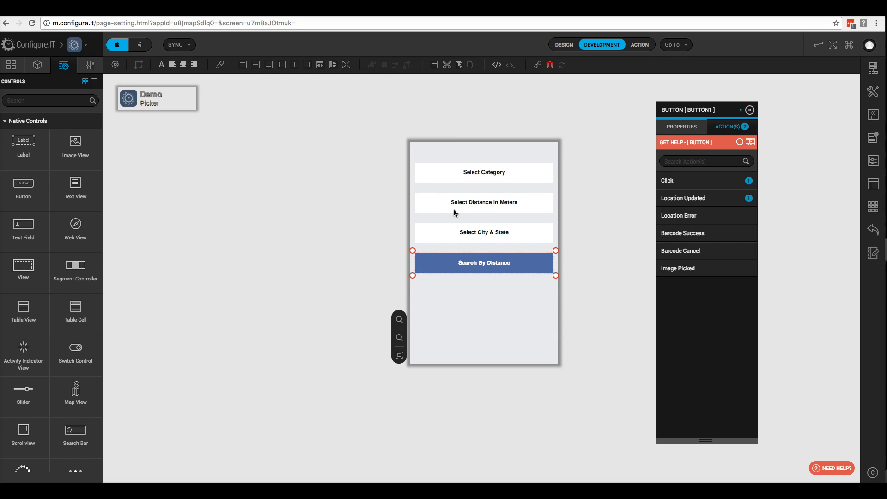
- Add a second button below Search By Distance at X 10, Y 305, with a width of 300
drag(23, 186, 523, 192)
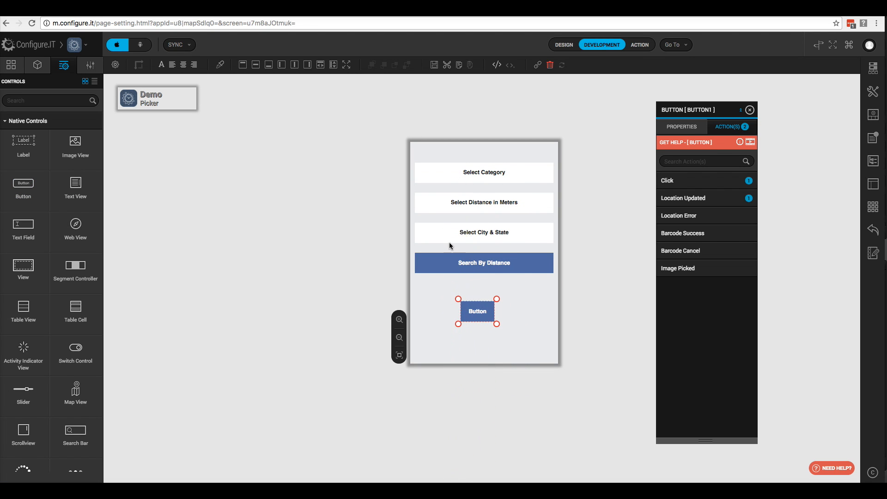
double_click(715, 205)
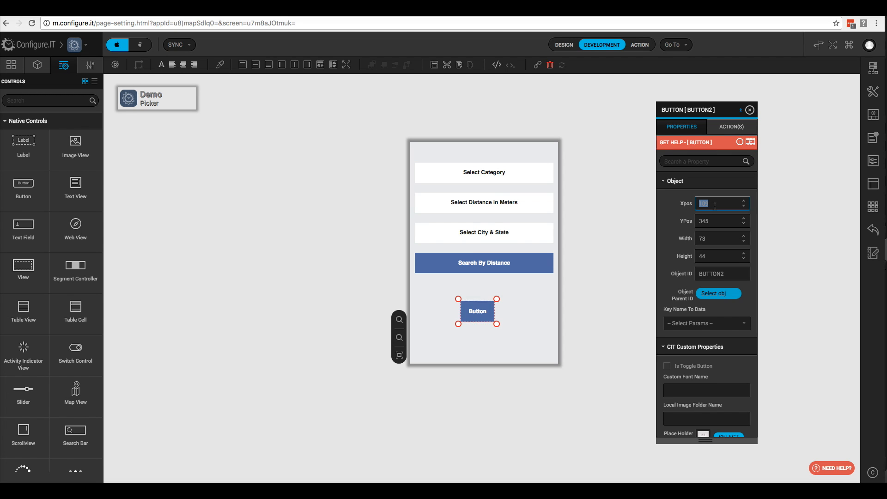
text(10)
key(Tab)
scroll(716, 323, down, 2)
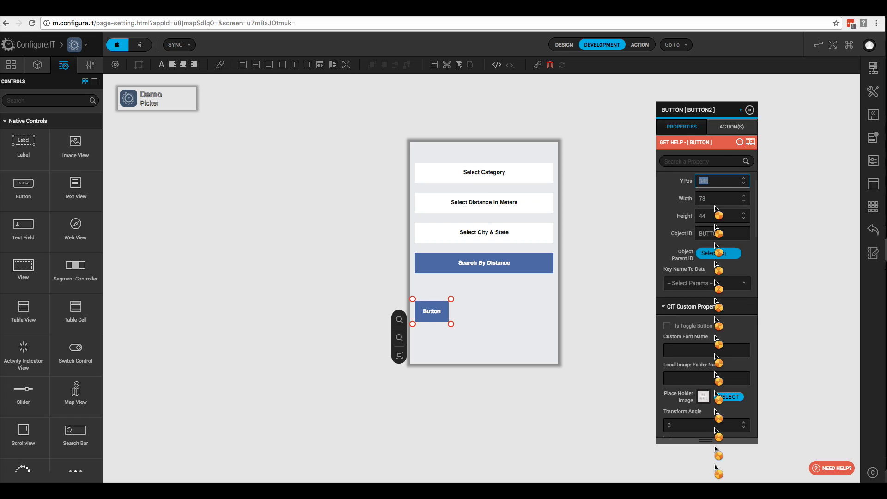
text(305)
key(Tab)
text(300)
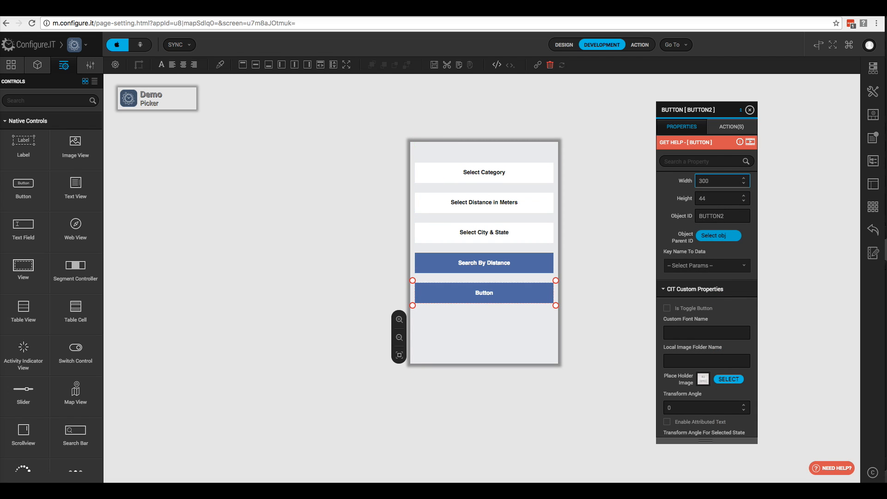
key(Tab)
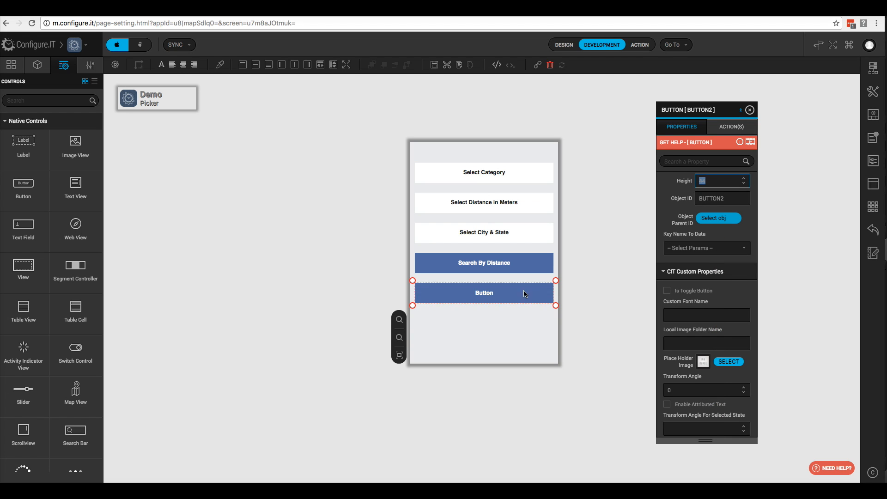
- Set the second button's normal title to "Search By City"
scroll(686, 336, down, 1)
scroll(687, 341, down, 10)
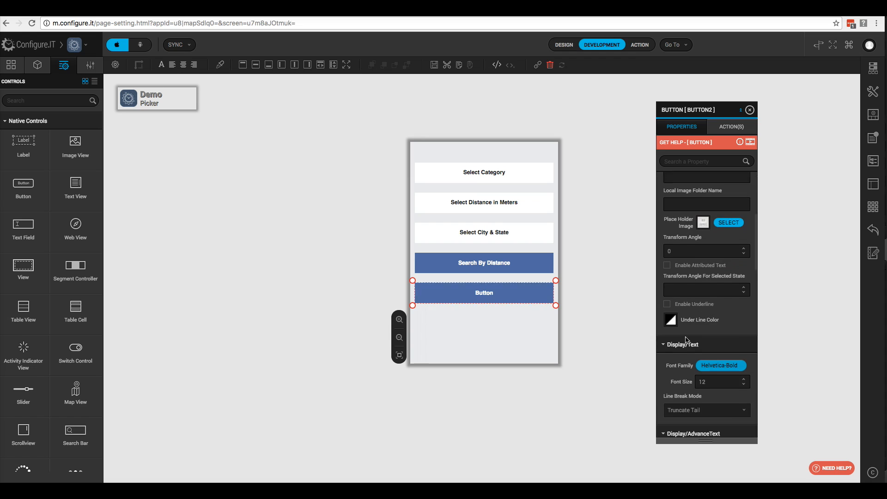
click(688, 383)
text(S)
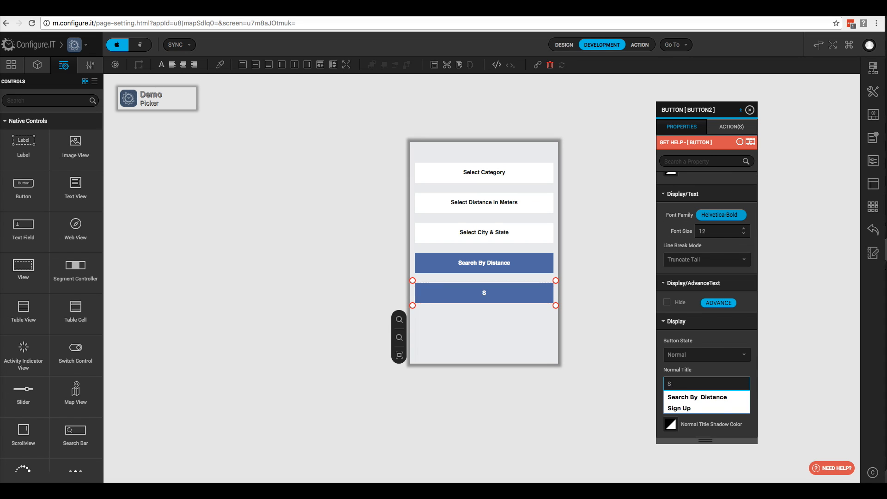
text(earch By)
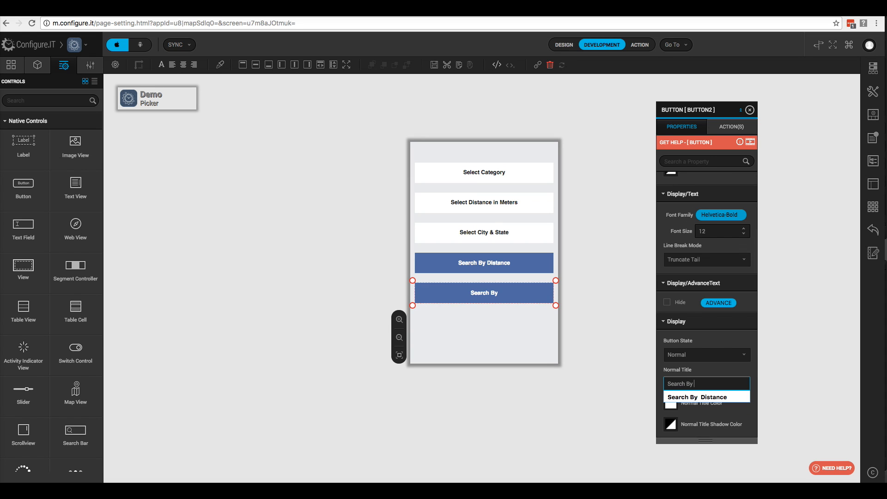
text( City)
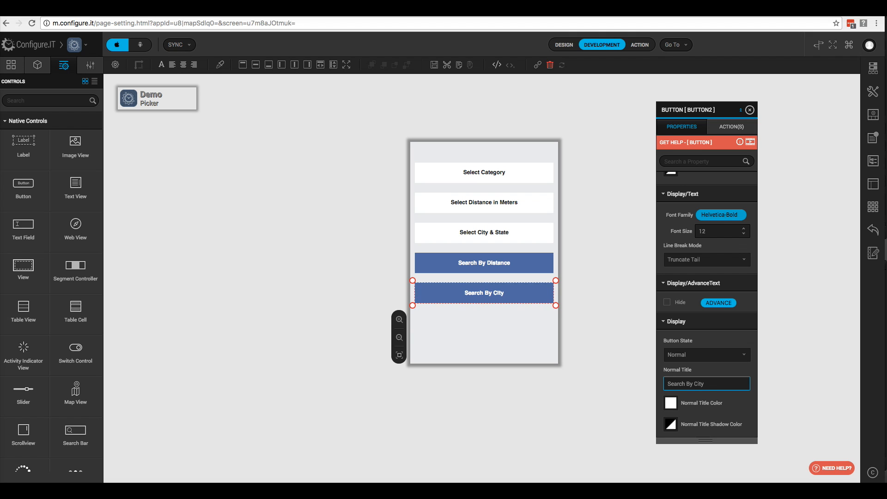
- Add a Redirect action to the Search By City button's Click event, targeting the Table screen
click(729, 132)
mouse_move(674, 180)
click(675, 182)
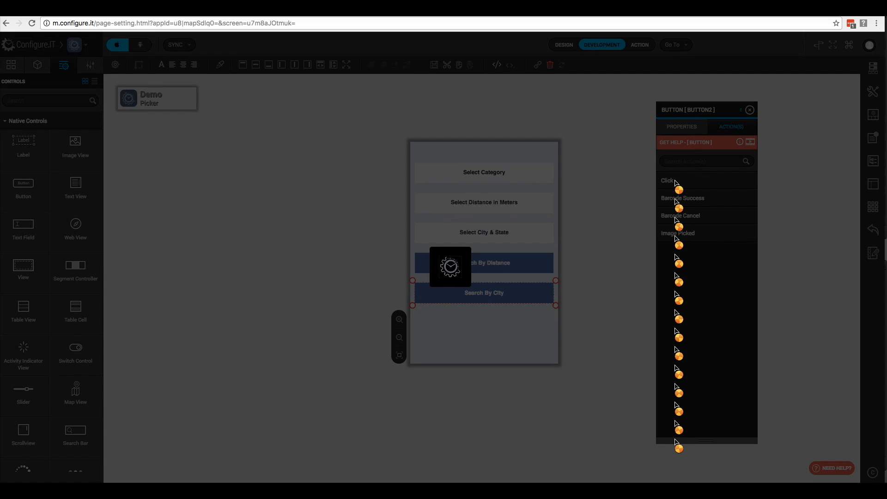
text(redire)
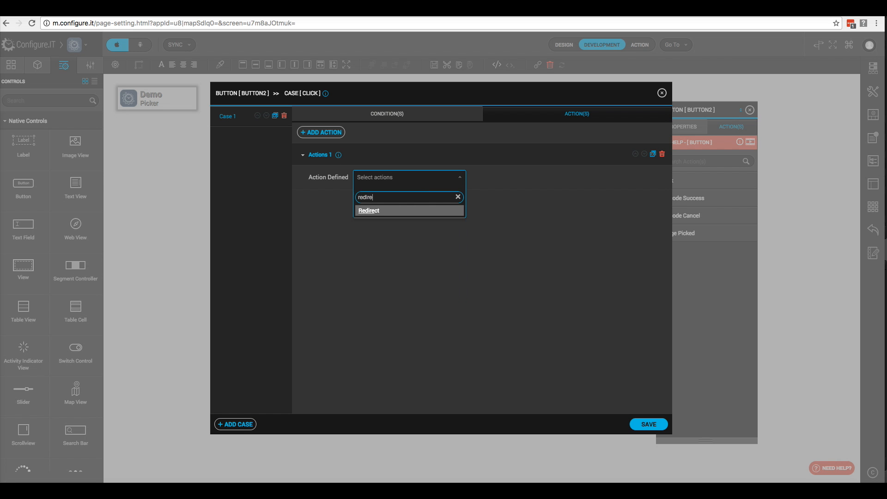
click(378, 212)
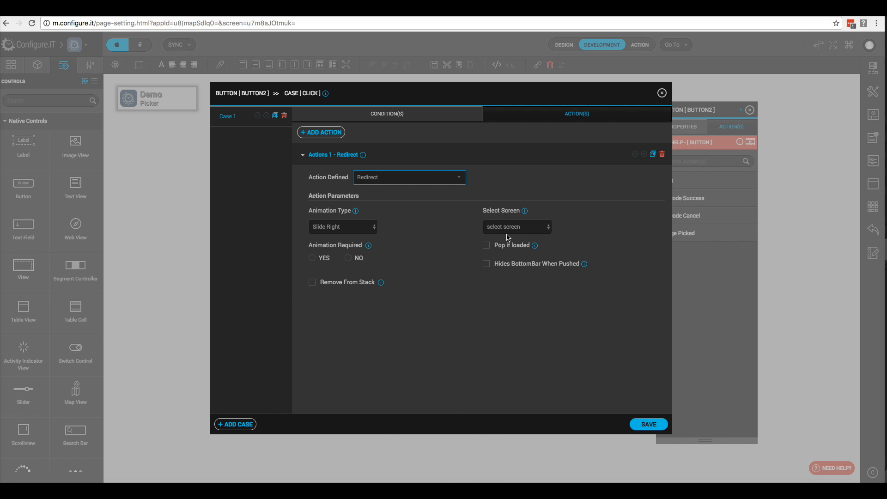
click(513, 229)
click(507, 249)
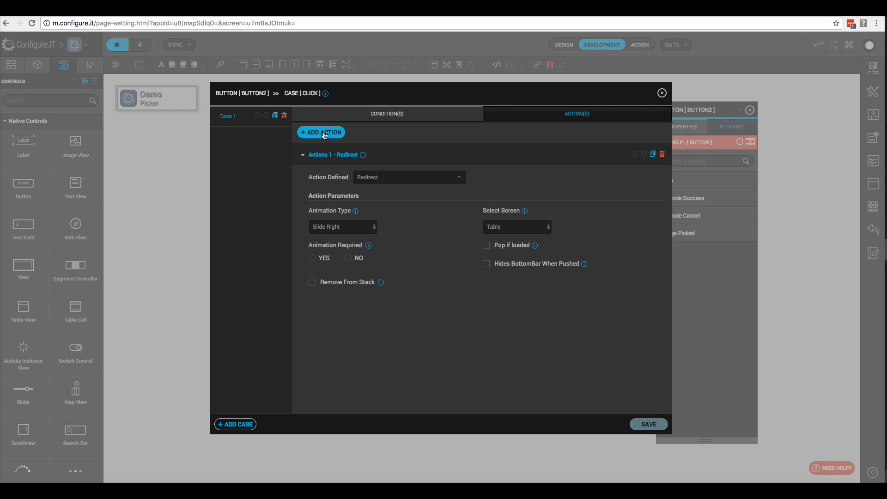
- Add a Save in Session Temporarily action with session parameter "search" and static source value "city", and save the Click event
click(323, 133)
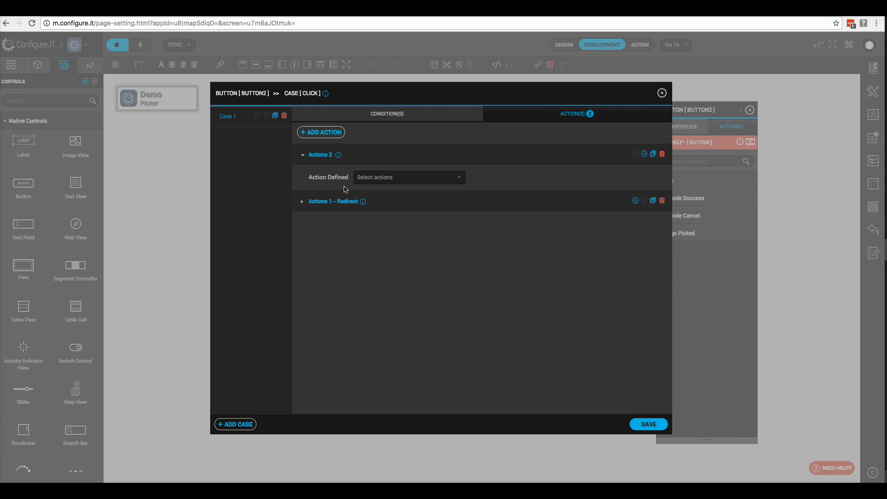
click(393, 180)
text(save)
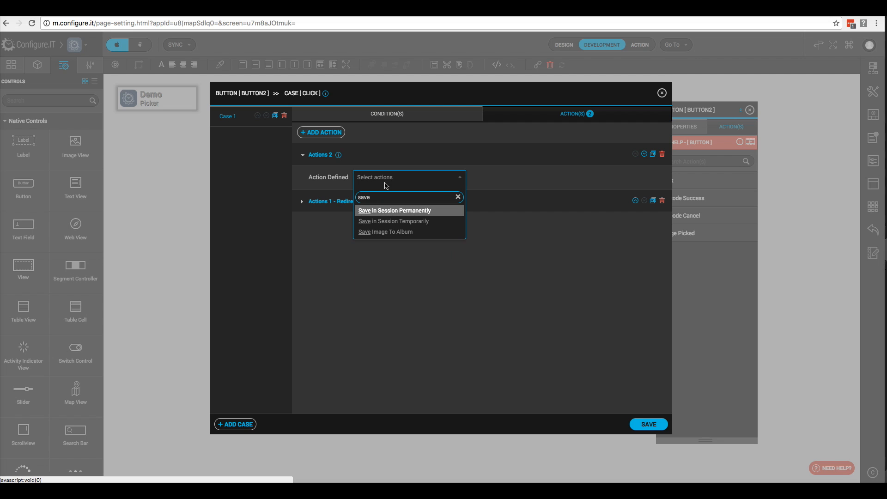
click(393, 221)
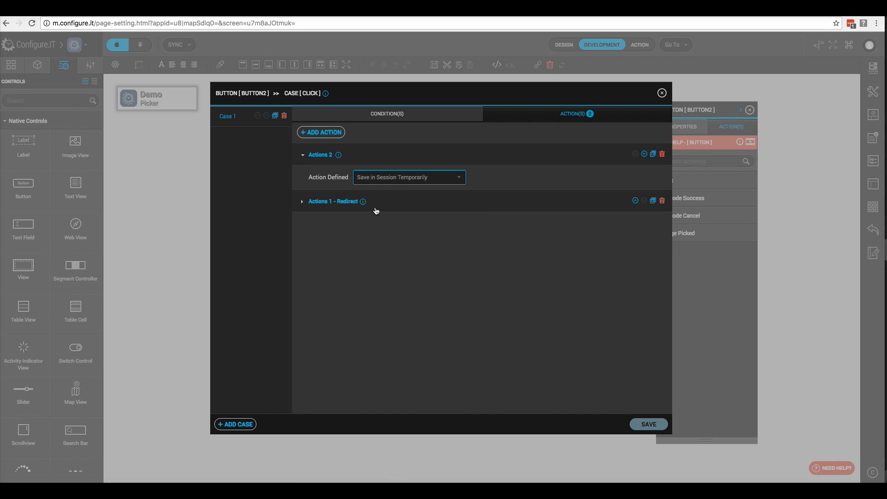
click(339, 226)
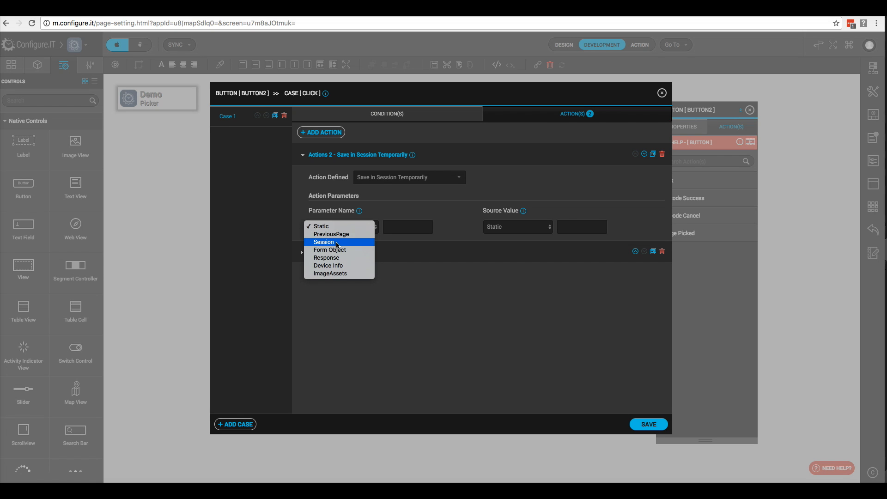
click(337, 242)
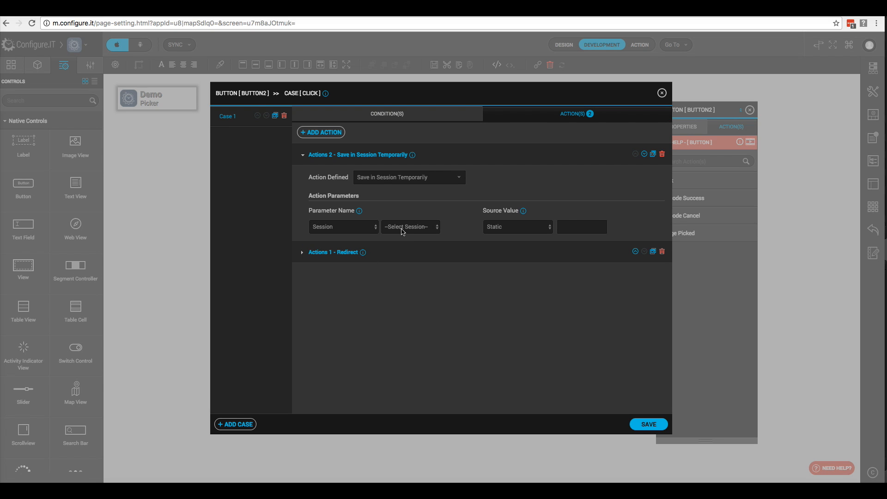
click(408, 230)
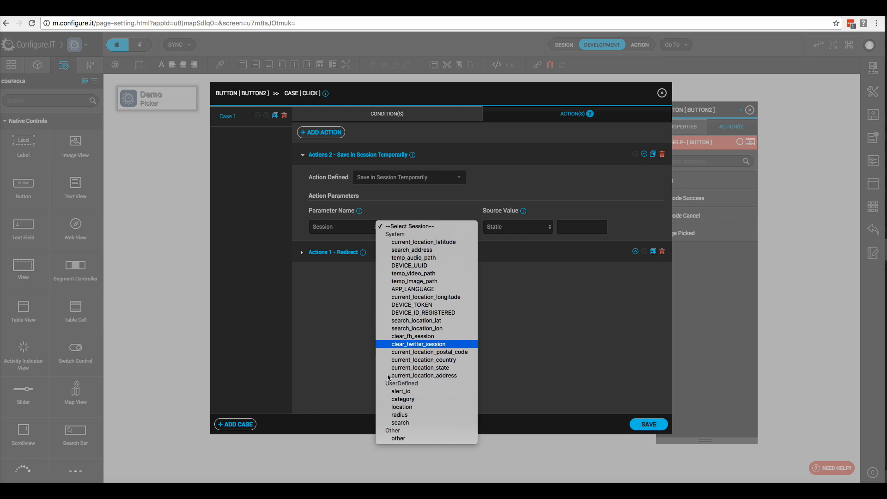
click(415, 423)
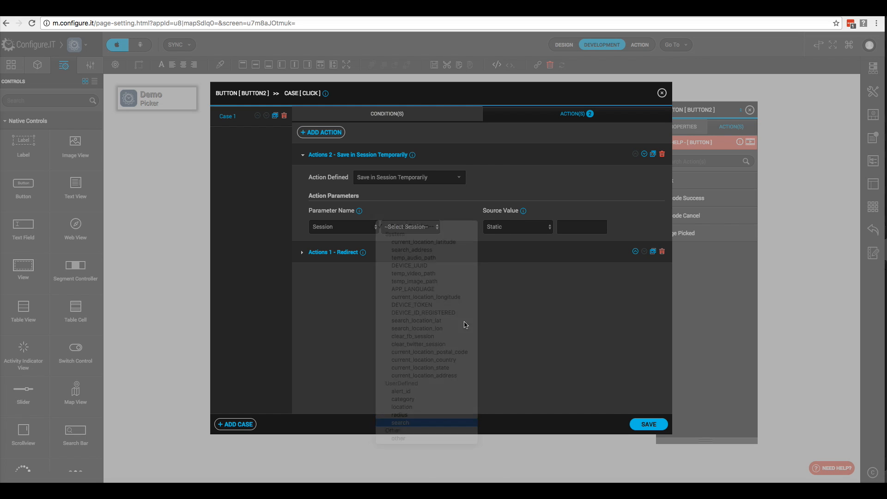
click(565, 228)
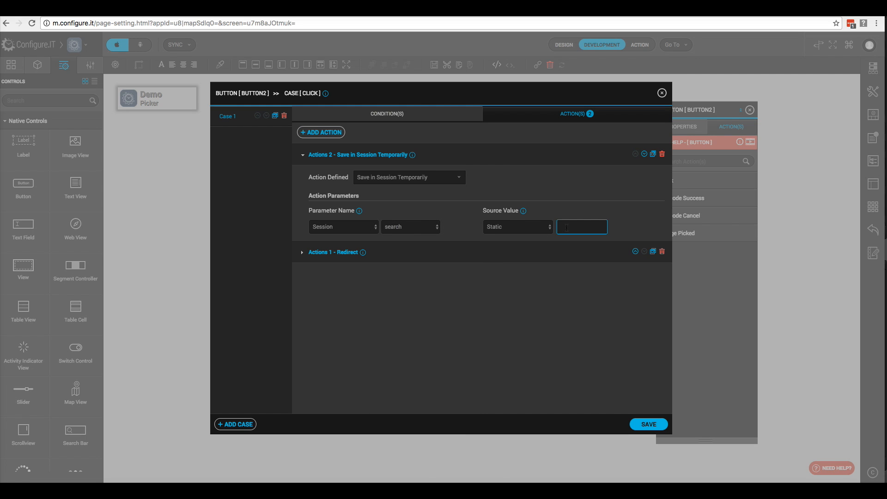
text(city)
click(648, 424)
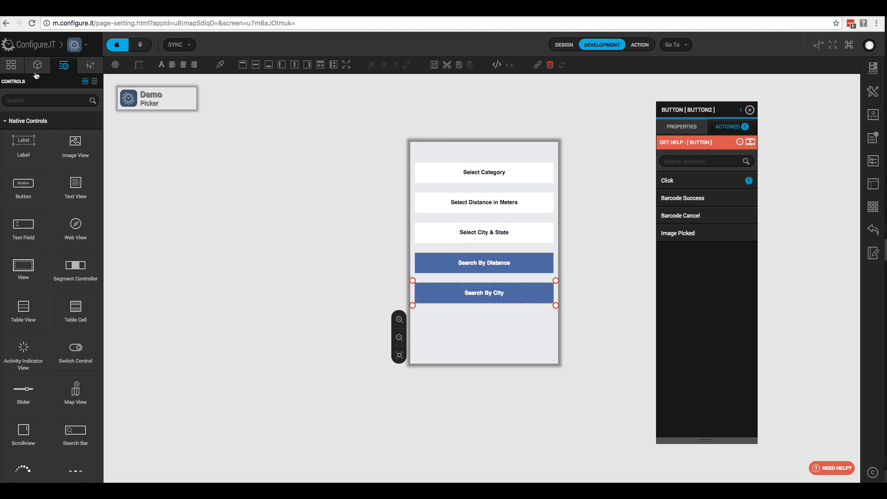
- Open the Table screen and start a new data source for it that uses the Google Nearby API
click(11, 65)
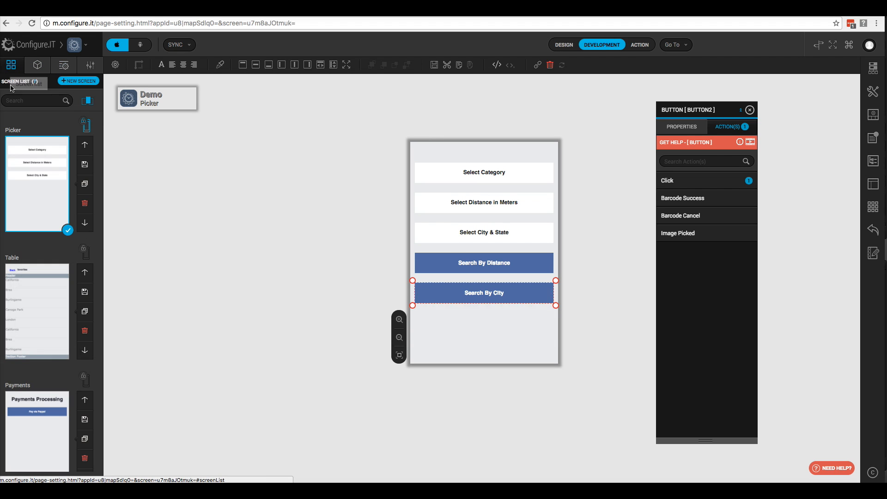
click(31, 287)
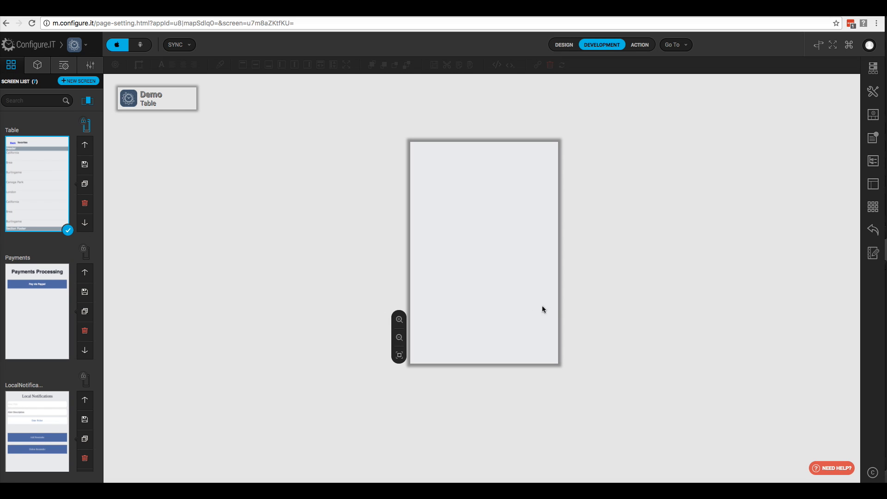
click(872, 70)
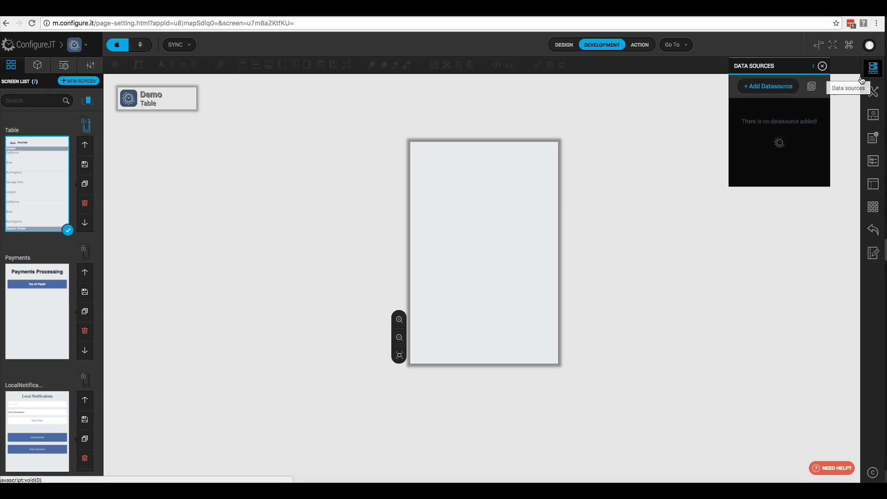
click(768, 89)
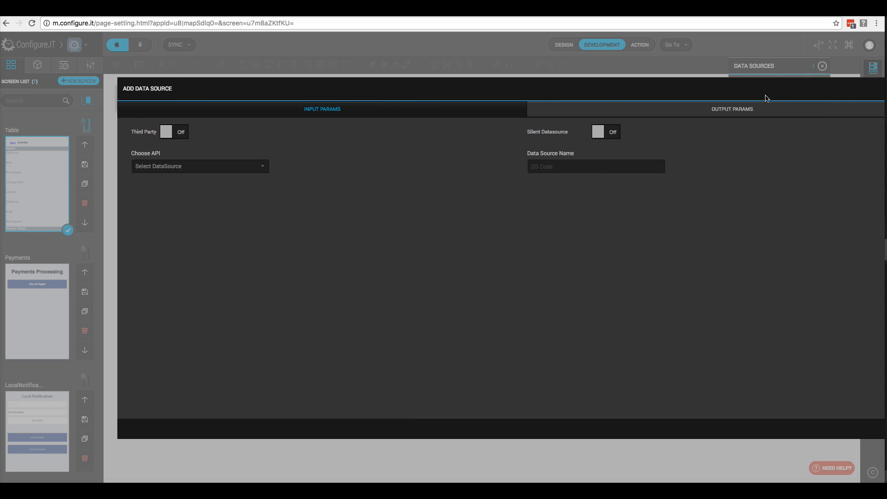
click(177, 169)
scroll(139, 247, down, 3)
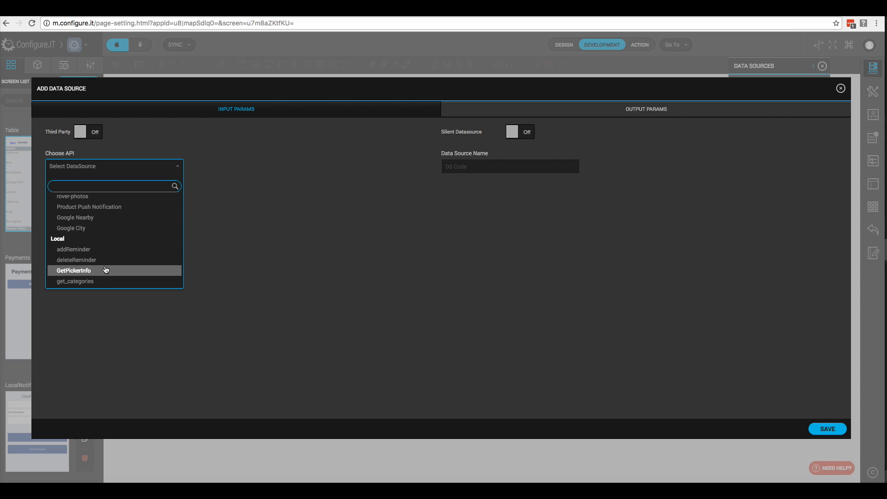
click(91, 220)
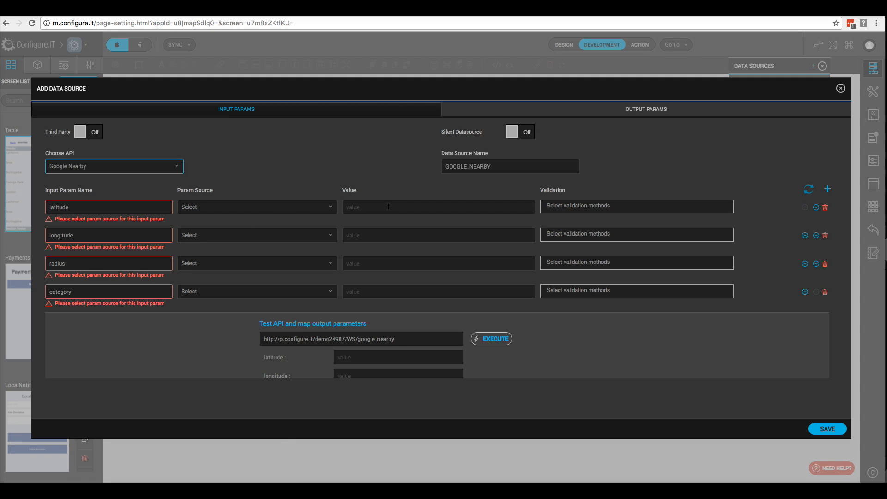
- Map the latitude and longitude input parameters to the session values current_location_latitude and current_location_longitude
click(319, 211)
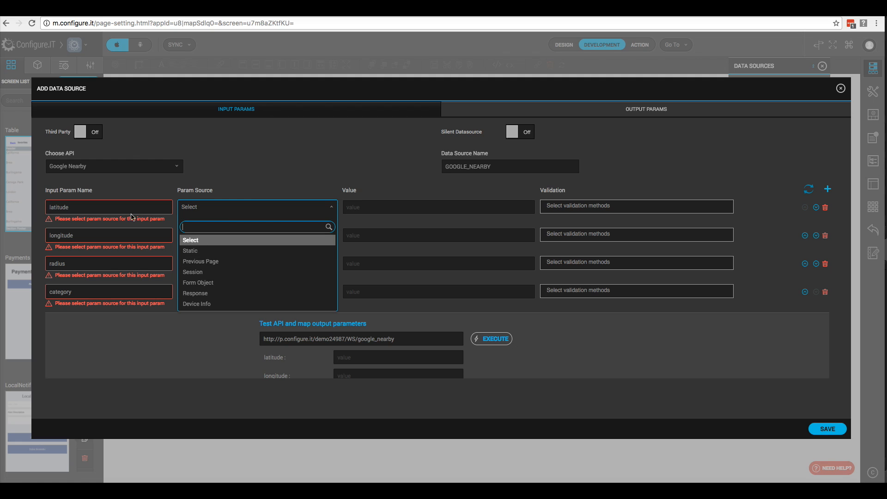
click(197, 273)
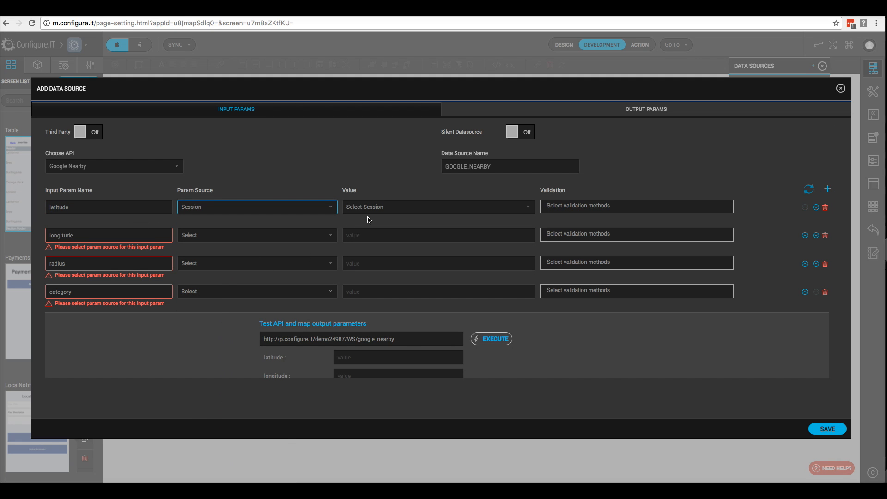
click(526, 208)
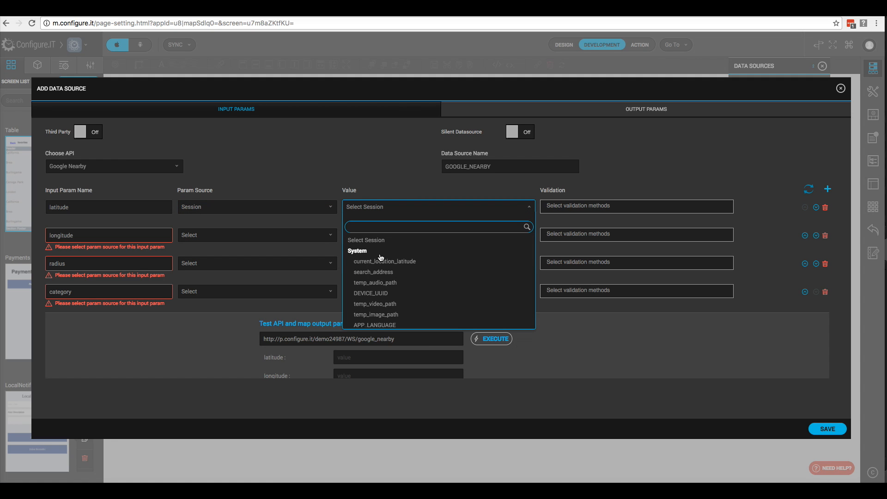
click(405, 264)
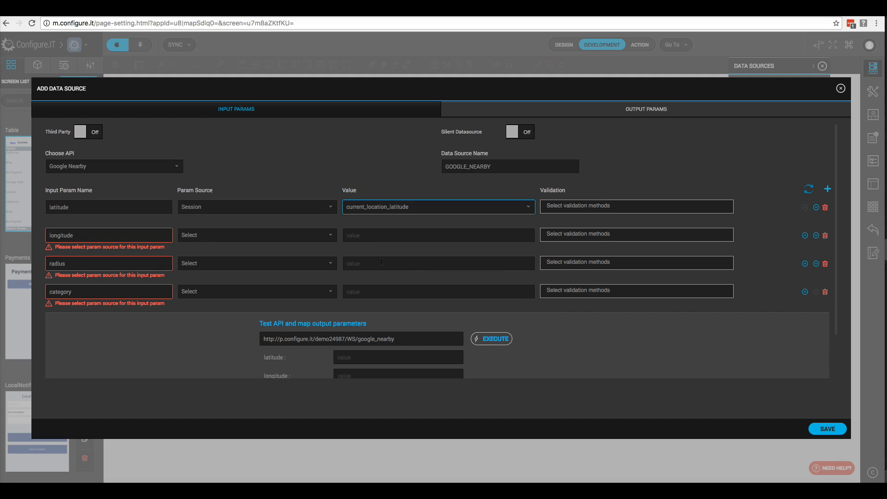
click(328, 240)
click(264, 300)
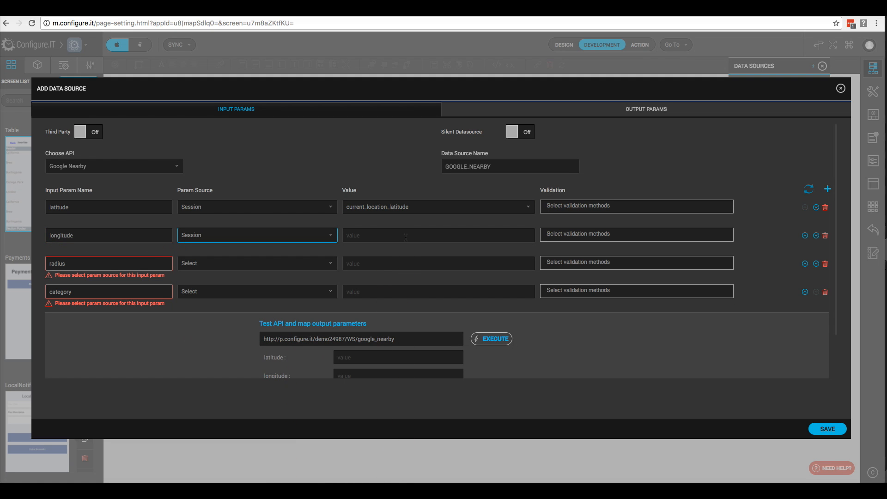
click(445, 240)
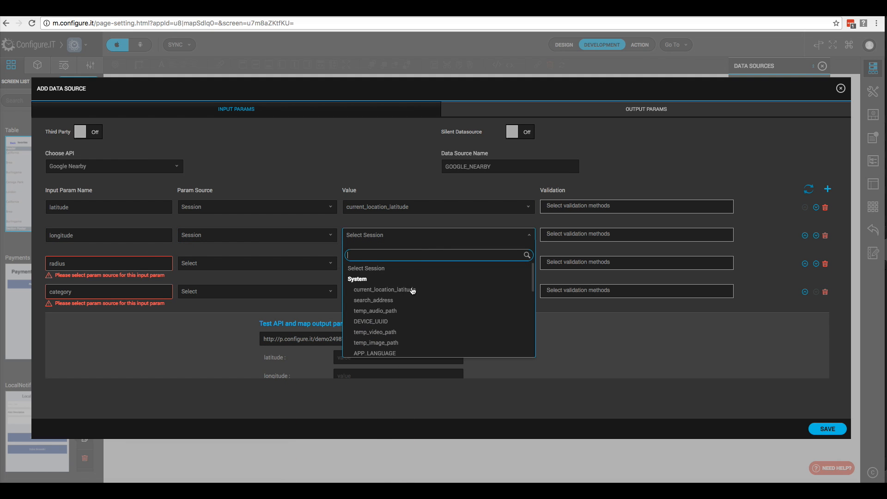
scroll(391, 332, down, 2)
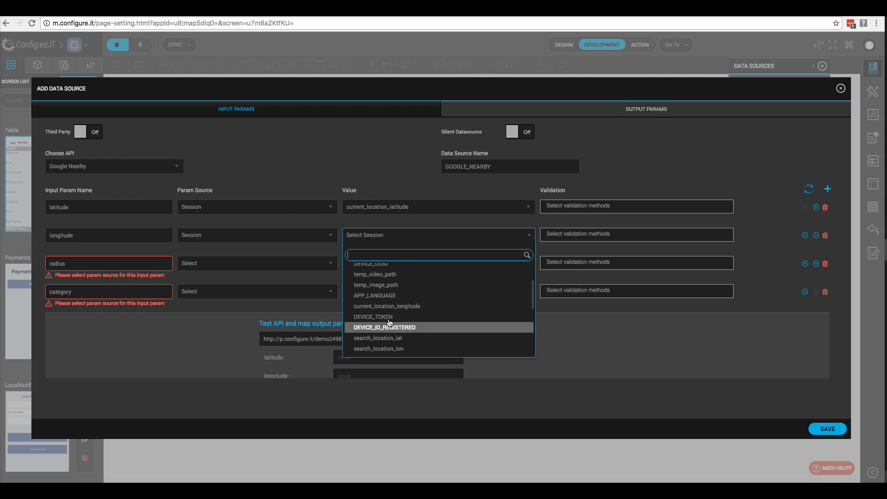
click(400, 309)
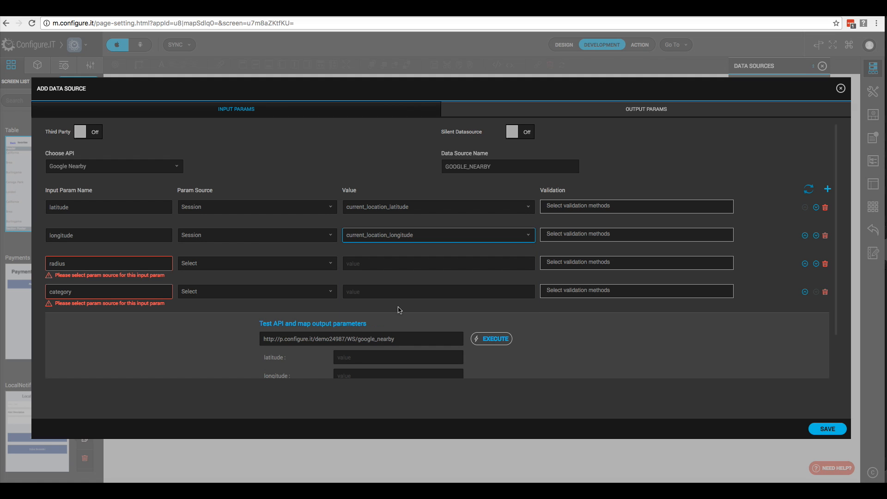
- Map the radius and category input parameters to the user-defined session values radius and category
click(303, 268)
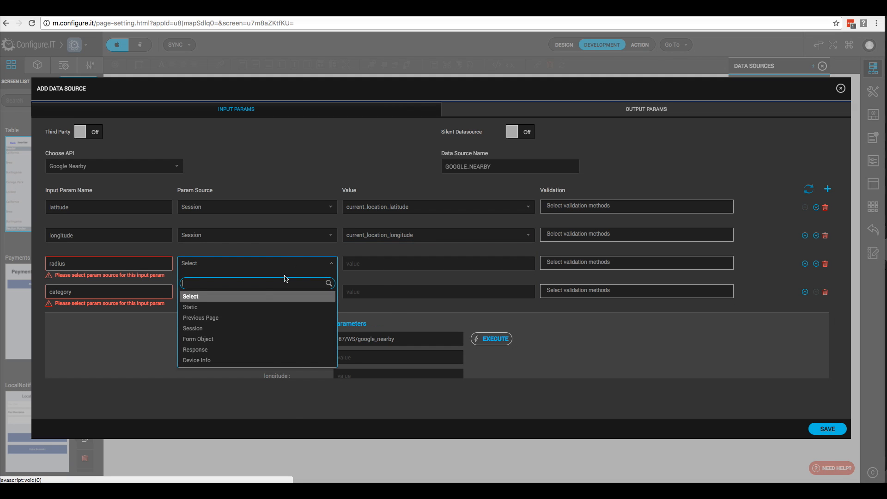
click(257, 328)
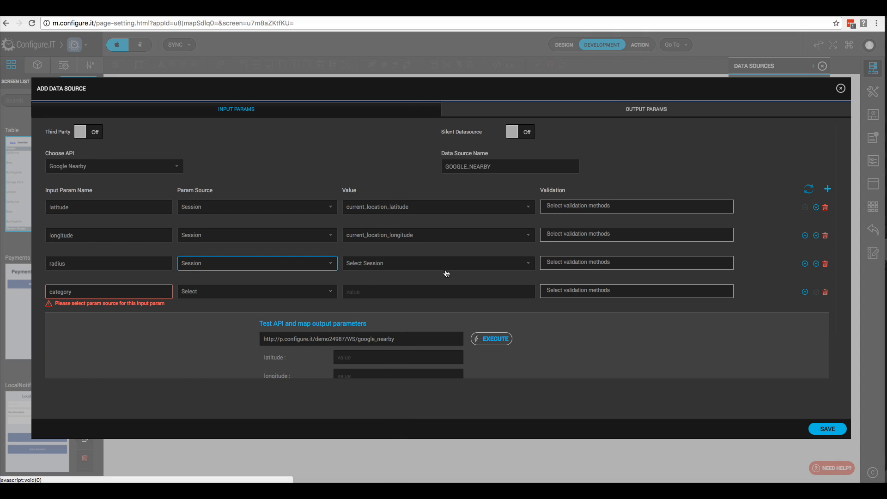
click(469, 268)
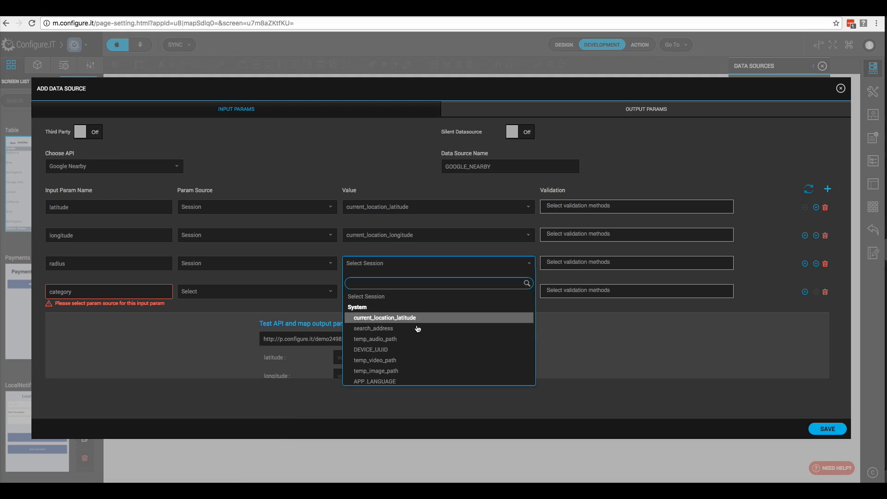
scroll(415, 330, down, 5)
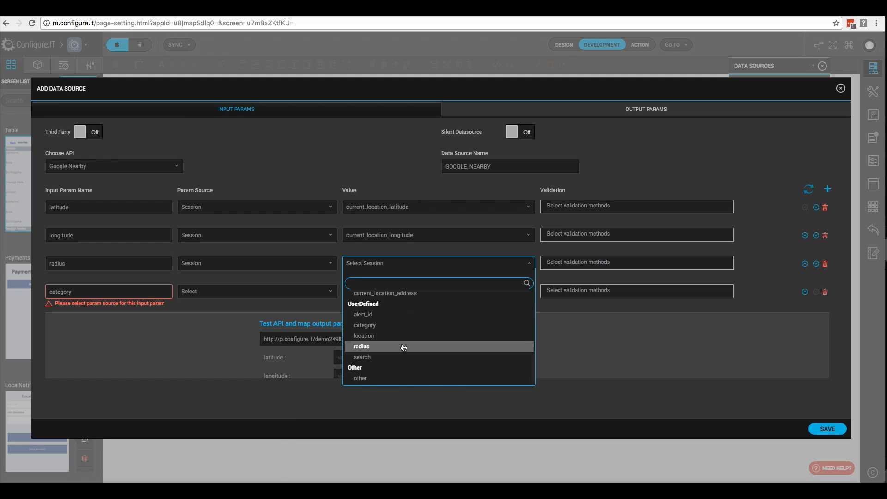
click(403, 347)
click(298, 297)
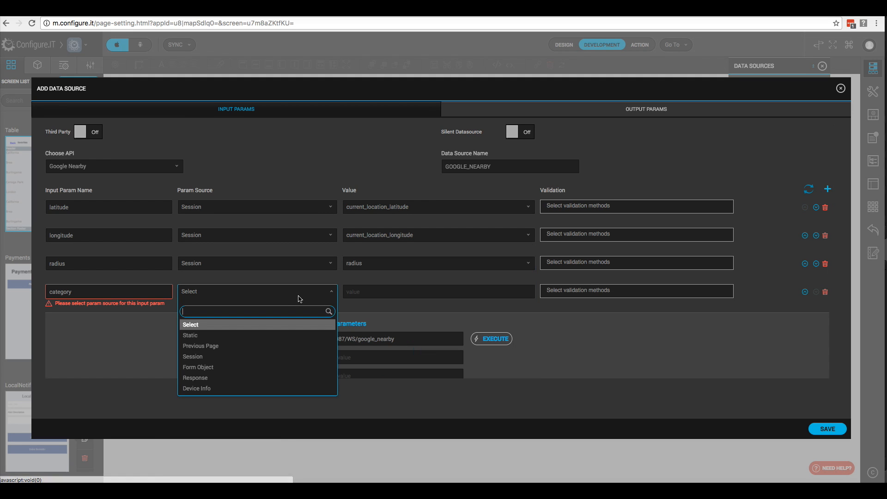
click(260, 356)
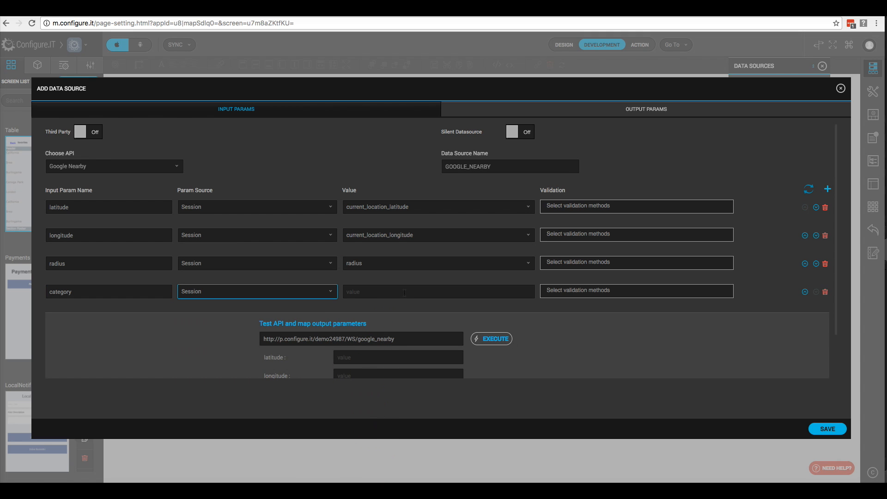
click(403, 292)
scroll(400, 342, down, 5)
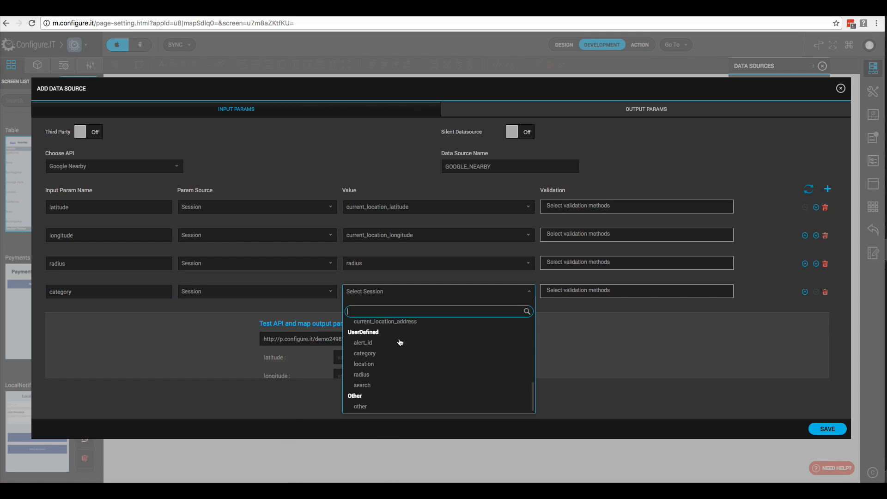
click(392, 353)
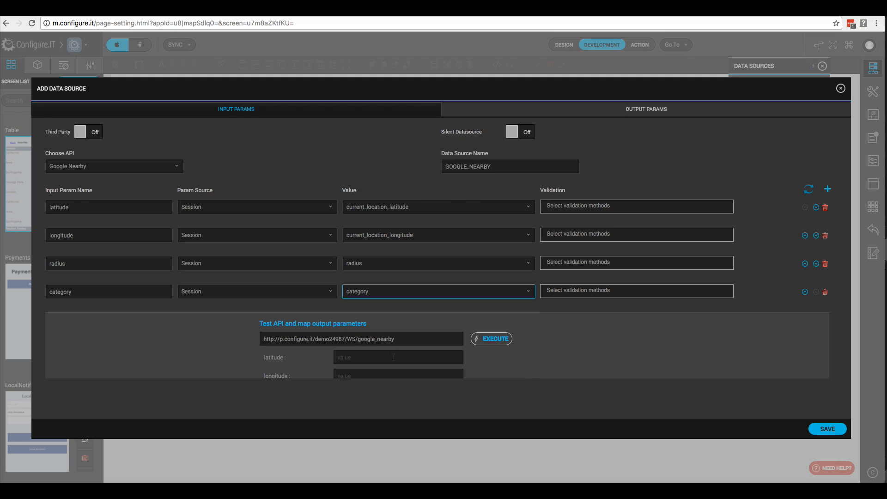
- Execute the Google Nearby API test to generate its output parameters, and save the GOOGLE_NEARBY data source
click(493, 343)
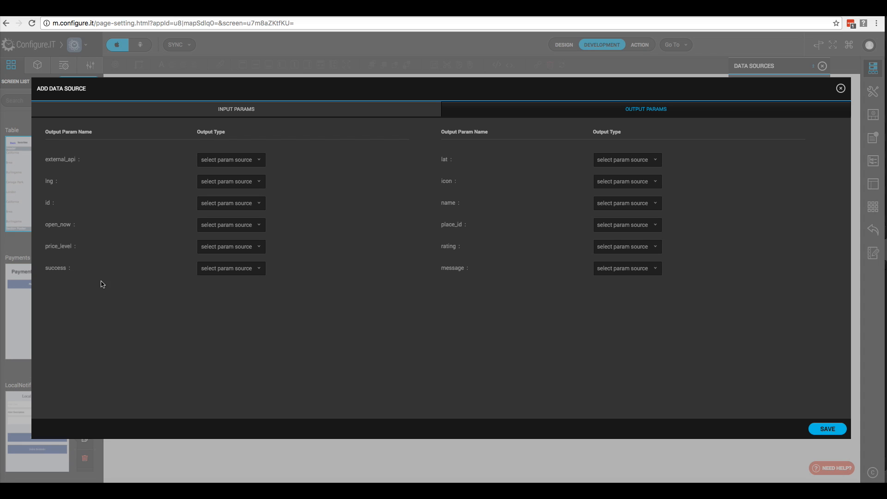
click(836, 429)
click(827, 429)
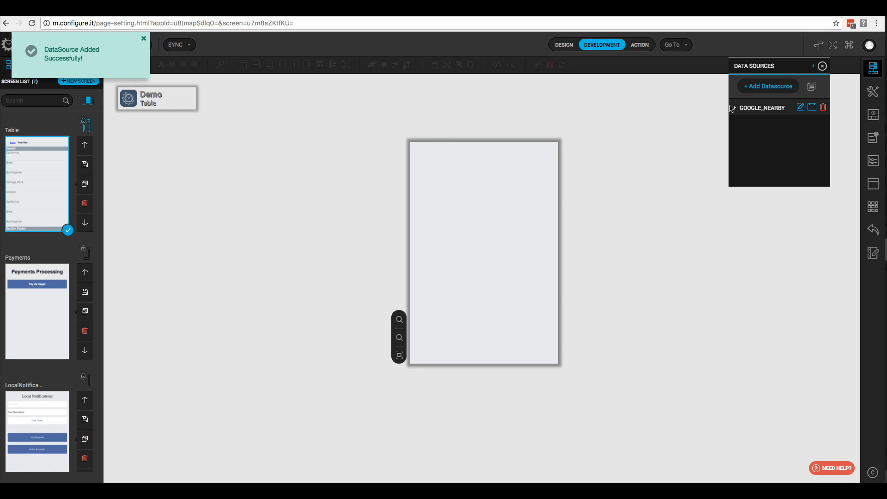
- Start a second data source for the Table screen that uses the Google City API
click(765, 87)
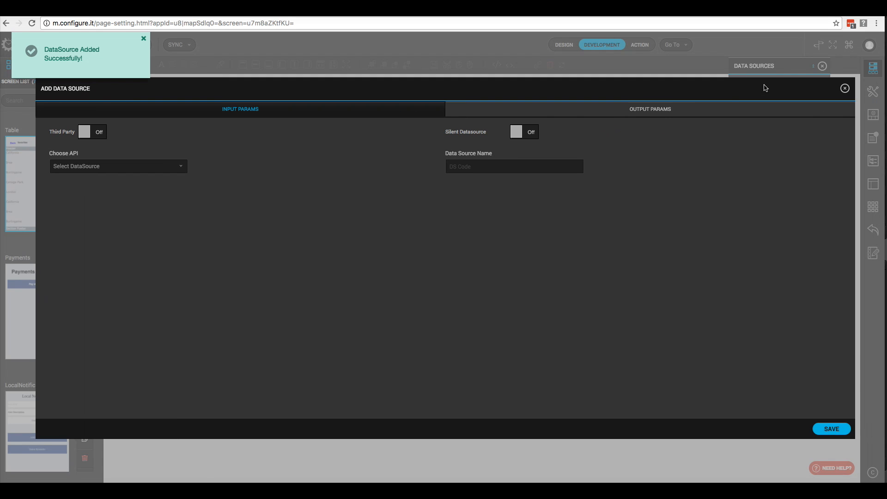
click(150, 167)
scroll(128, 221, down, 5)
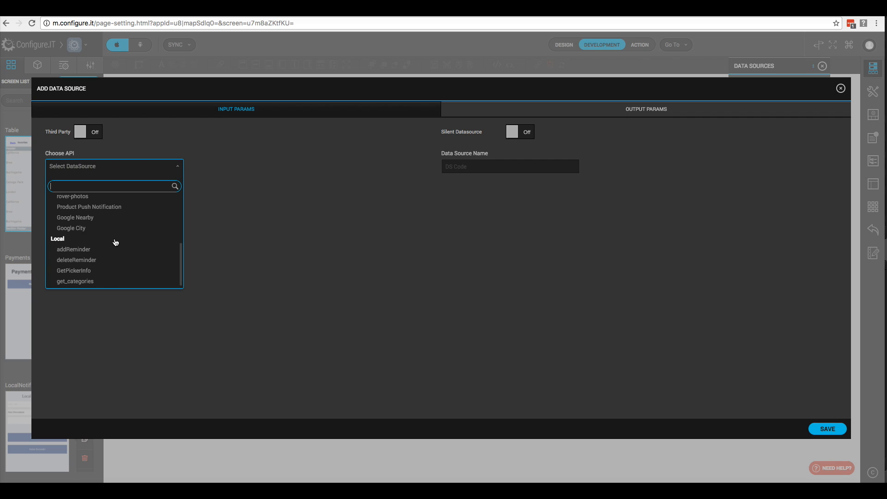
click(106, 230)
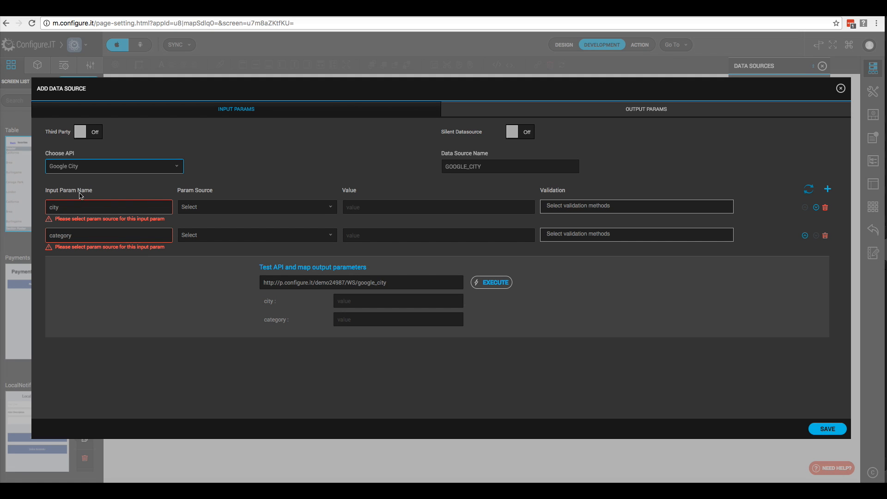
- Map the city input parameter to the user-defined session value location
click(331, 209)
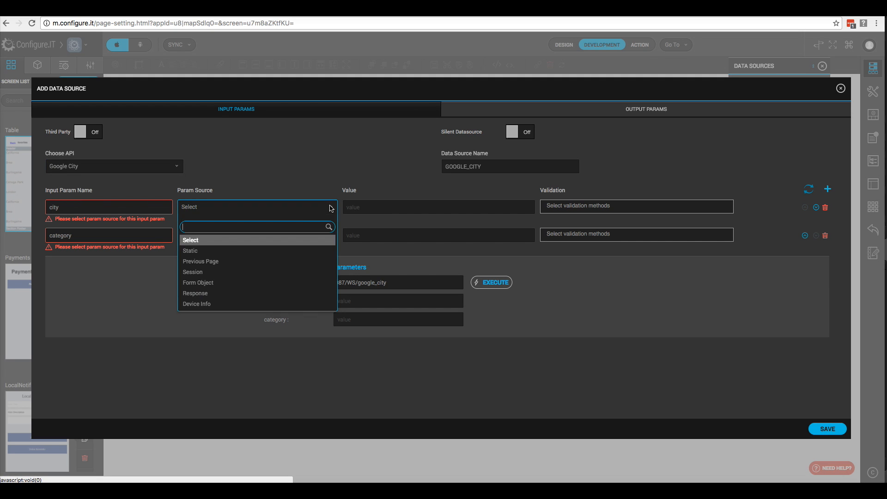
click(255, 273)
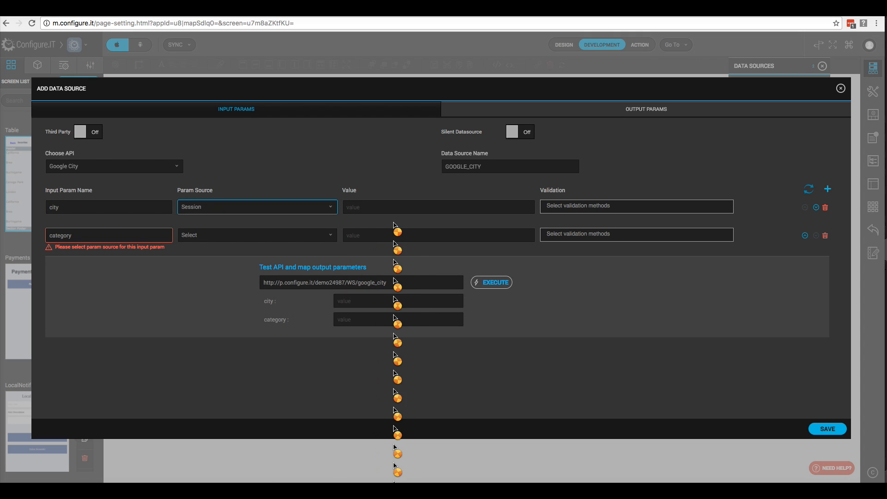
click(442, 211)
scroll(420, 277, down, 5)
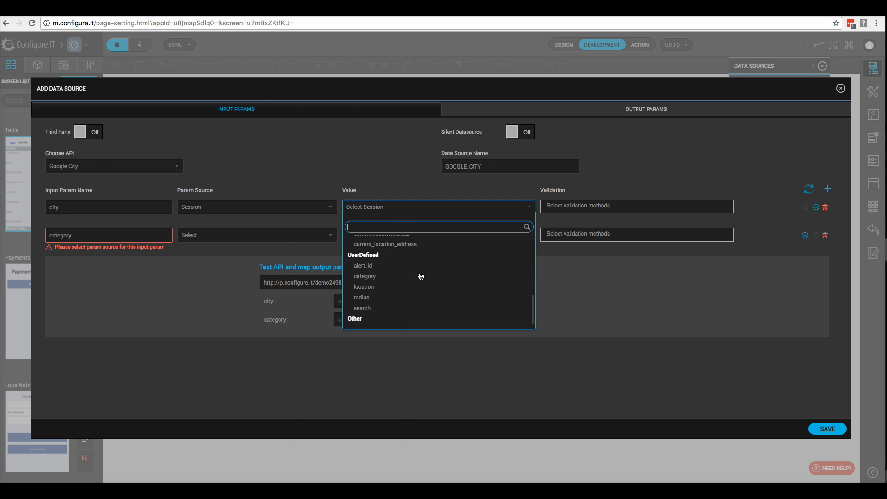
scroll(420, 276, down, 1)
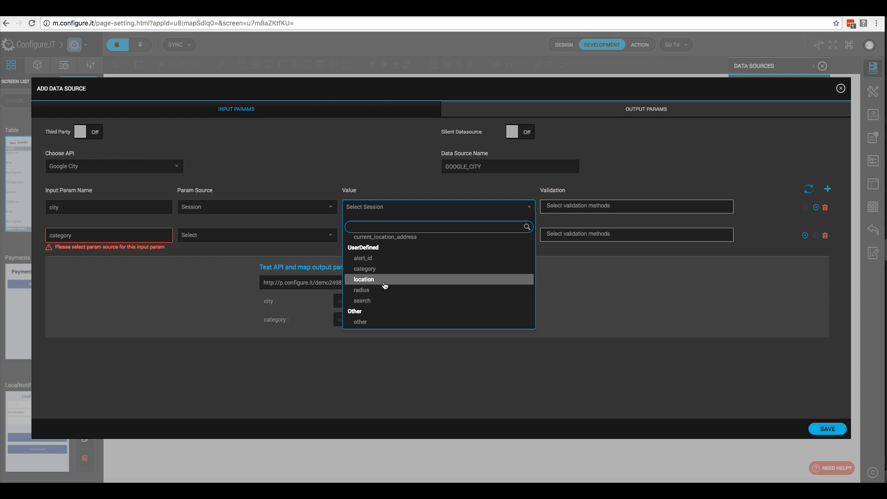
click(385, 279)
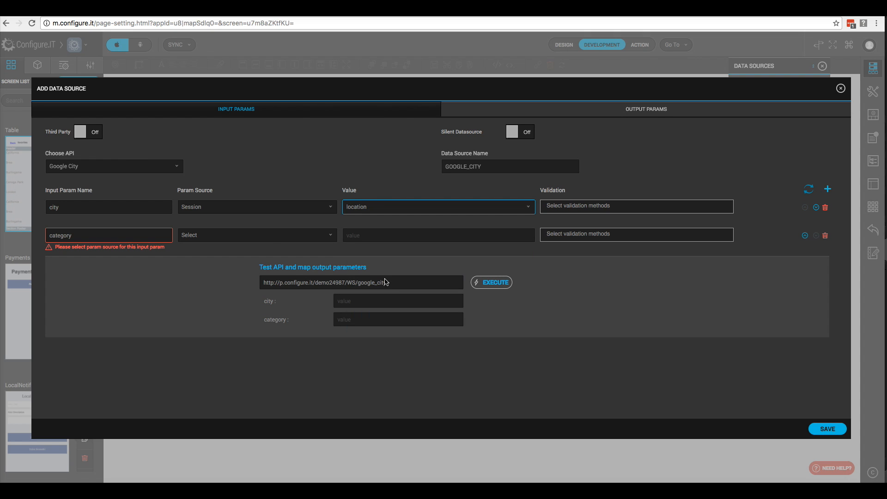
- Map the category input parameter of the Google City data source to the user-defined session value category
click(282, 239)
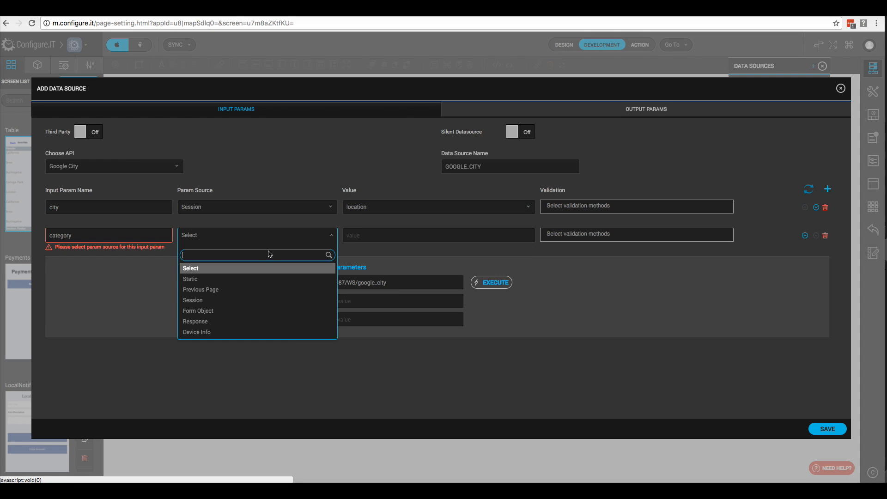
click(255, 299)
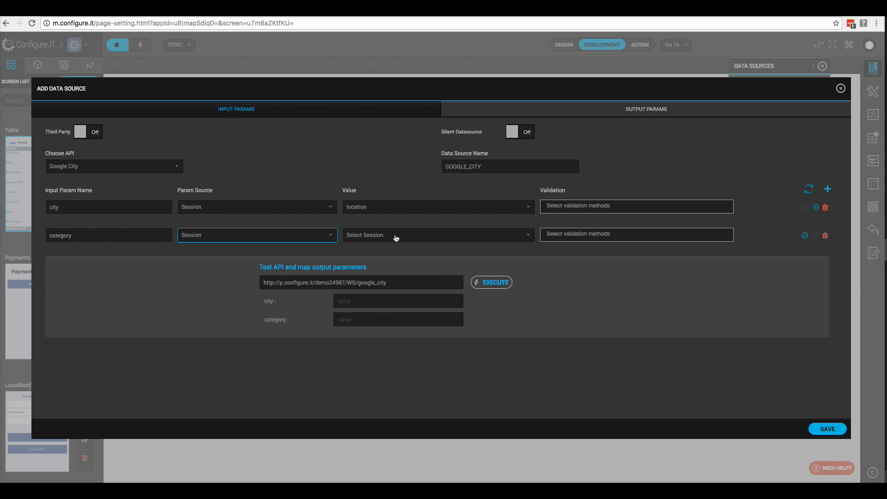
click(395, 237)
scroll(375, 306, down, 2)
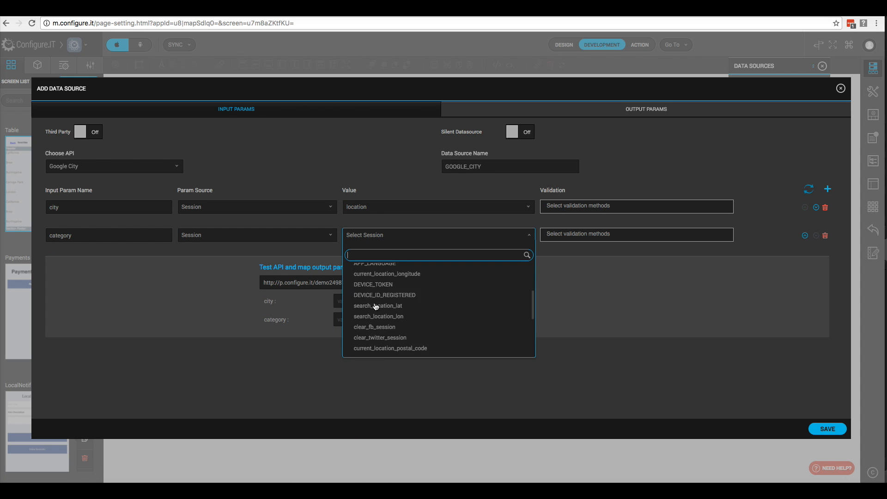
scroll(375, 307, down, 4)
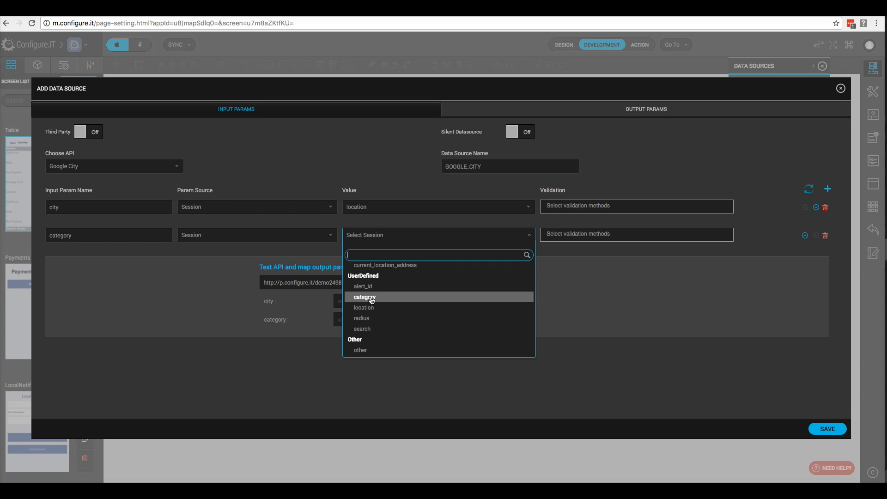
click(371, 298)
- Execute the Google City API test to generate its output parameters, and save the GOOGLE_CITY data source
click(489, 286)
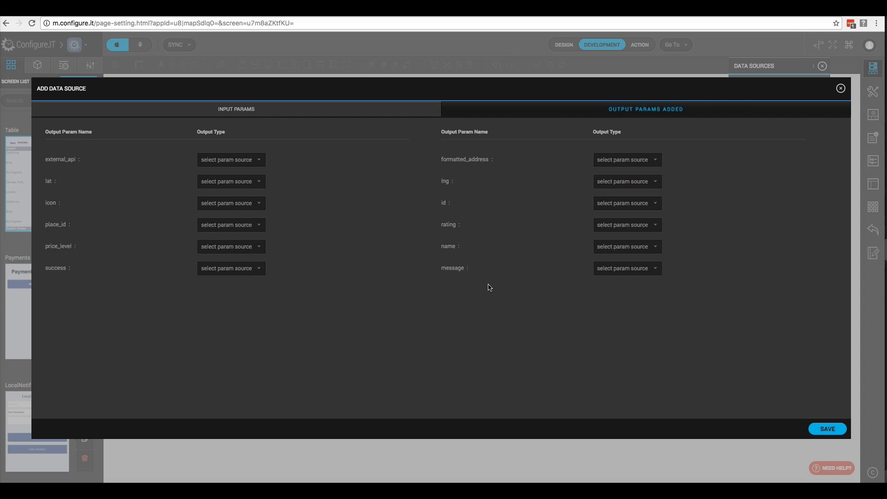
click(836, 431)
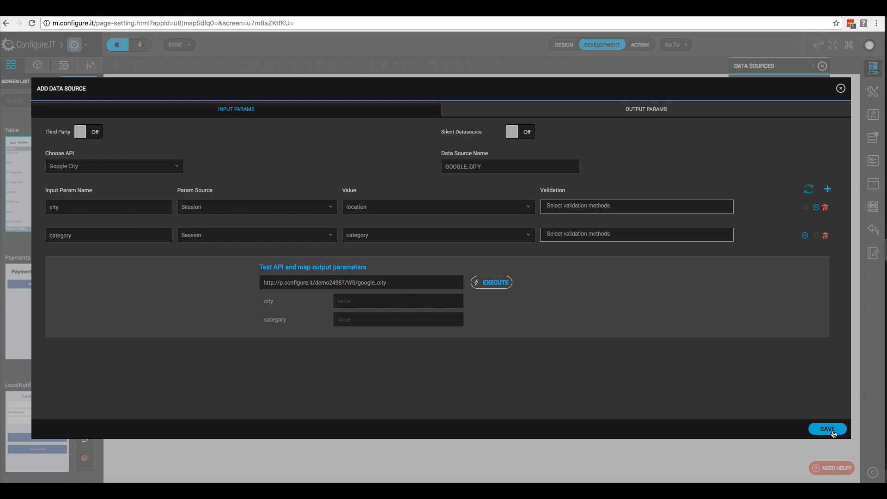
click(832, 429)
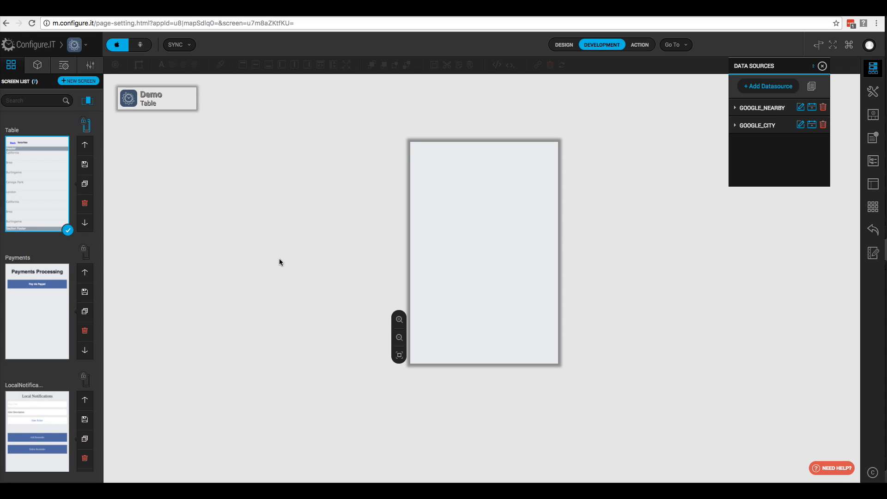
- Place a button in the upper-left area of the Table screen and set its X and Y positions to 10
click(65, 66)
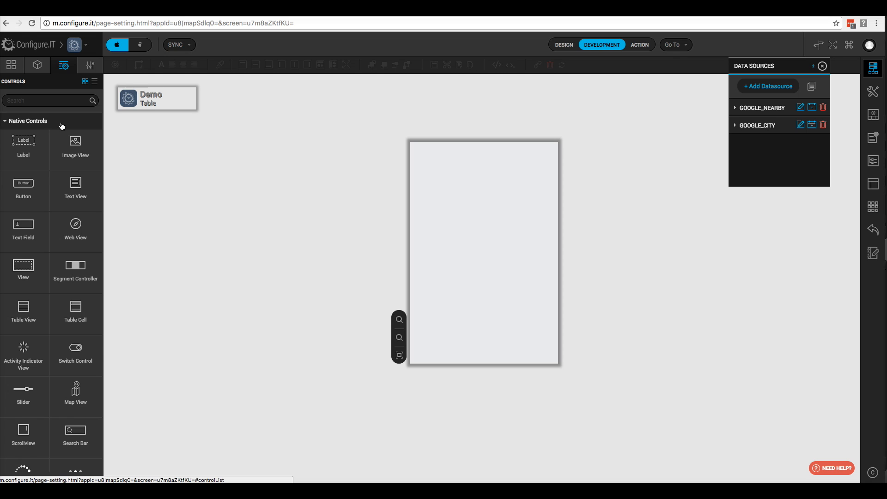
drag(25, 191, 444, 159)
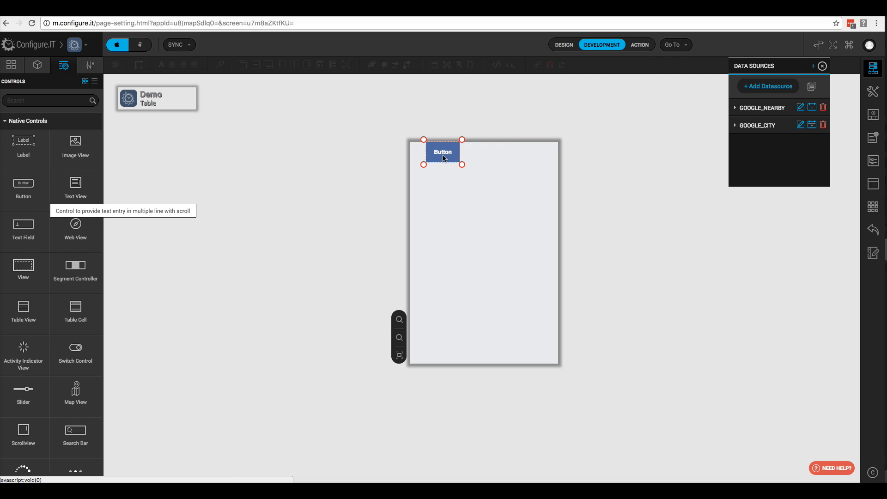
double_click(716, 205)
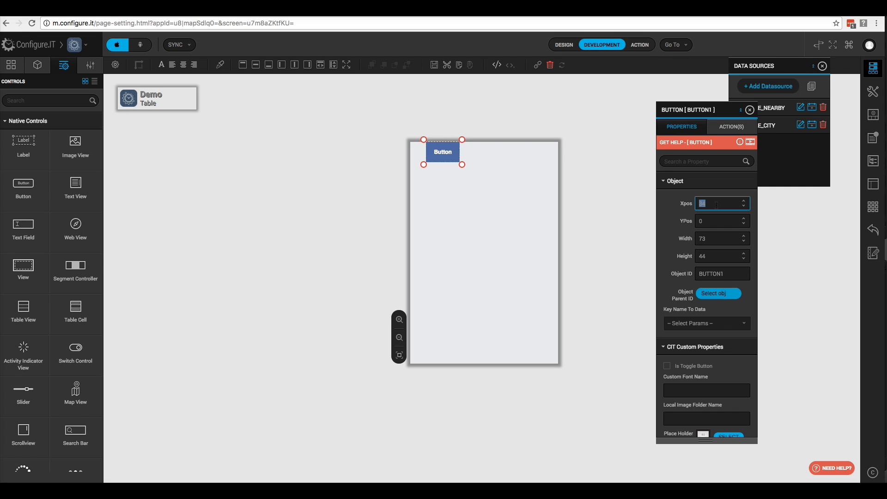
text(10)
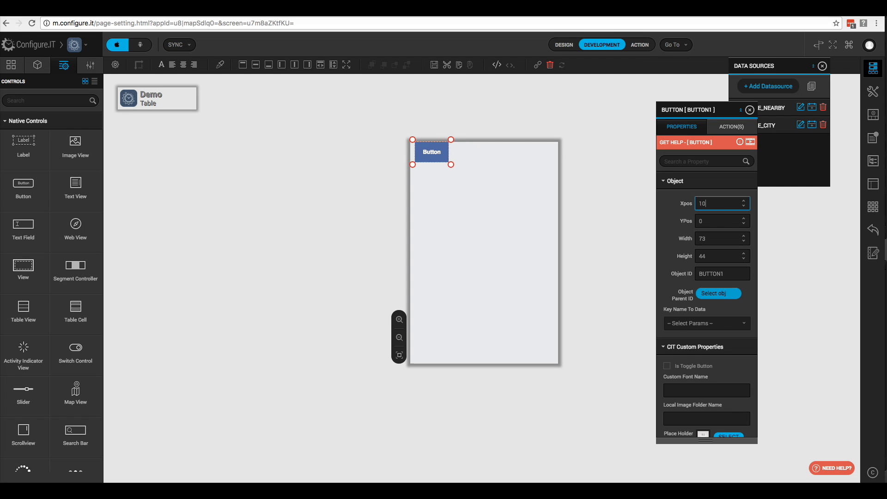
key(Tab)
text(10)
key(Tab)
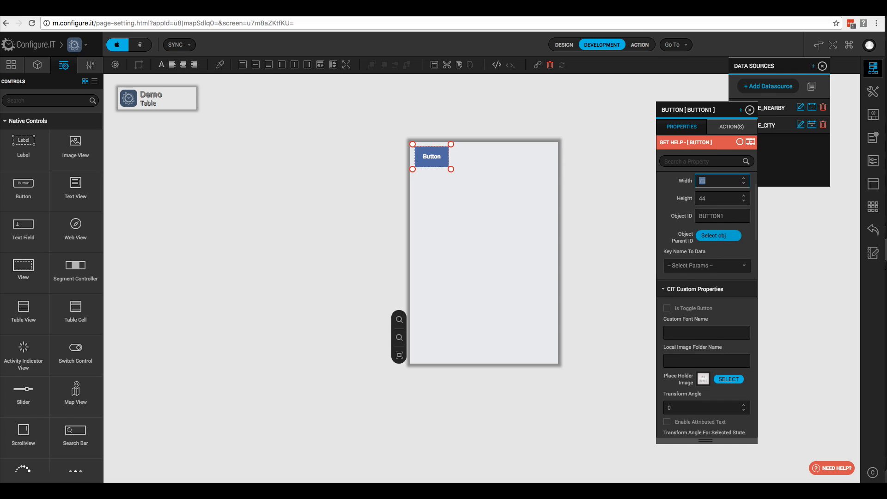
- Set the button's width to 50 and its Object ID to btnBack
text(50)
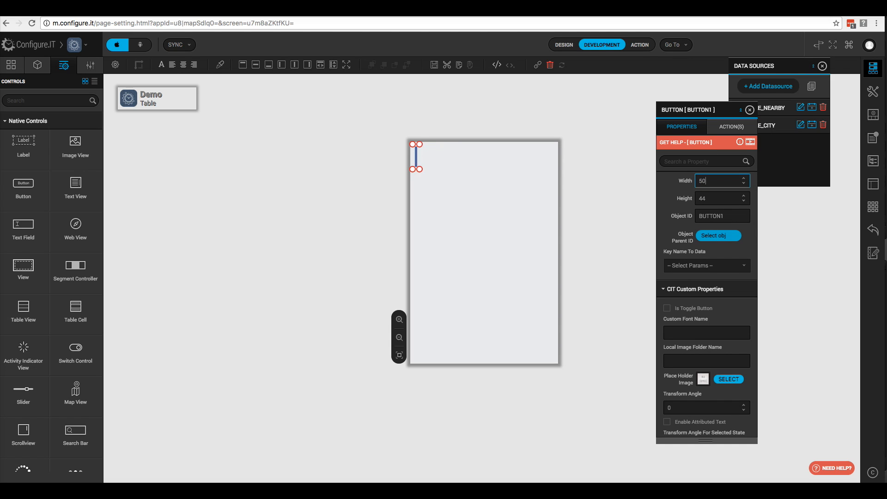
key(Tab)
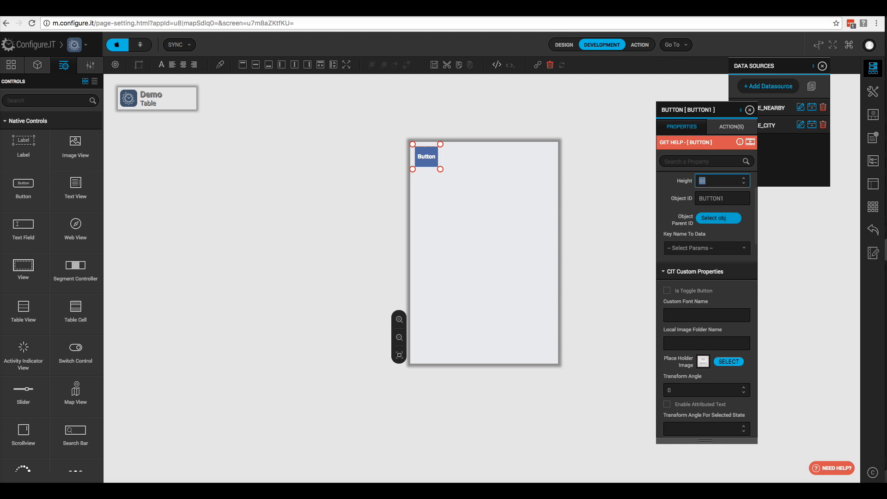
key(Tab)
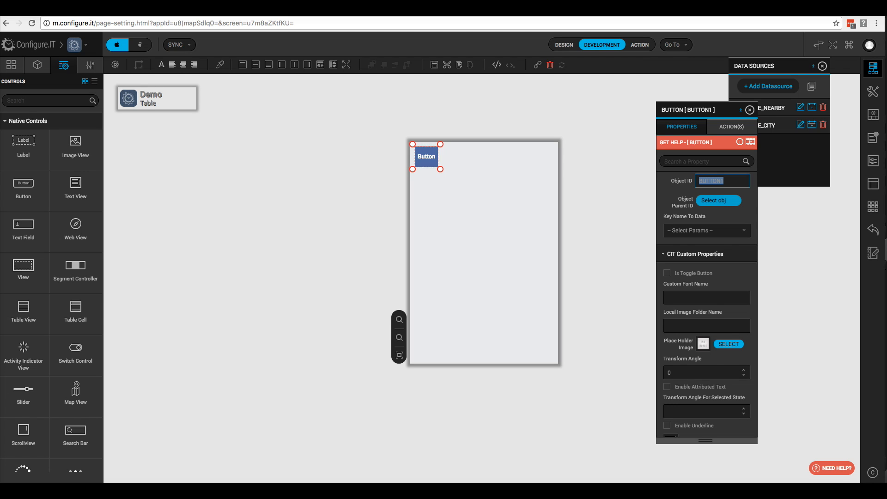
text(tnBack)
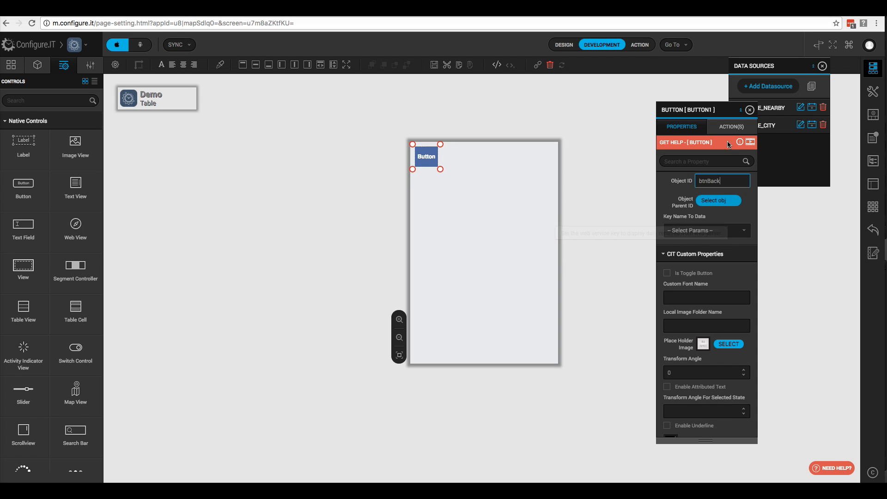
- Add a Back action to the btnBack Click event that returns to the Picker screen, and save it
click(730, 127)
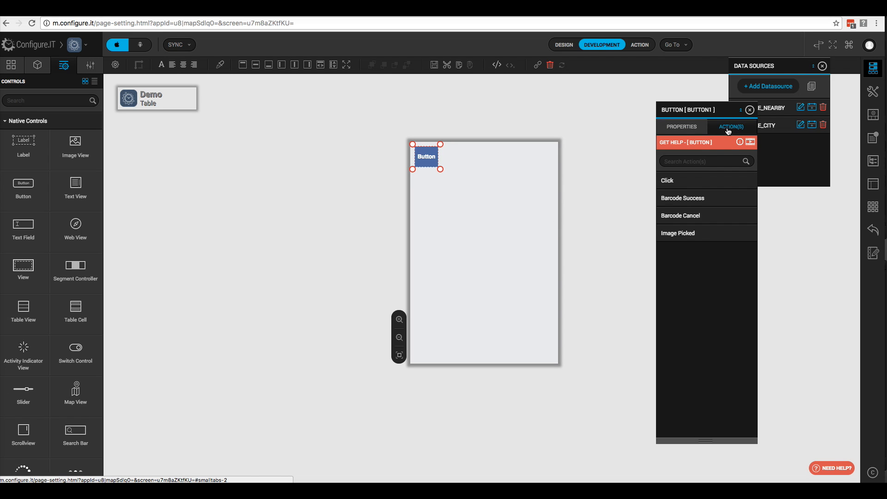
click(684, 186)
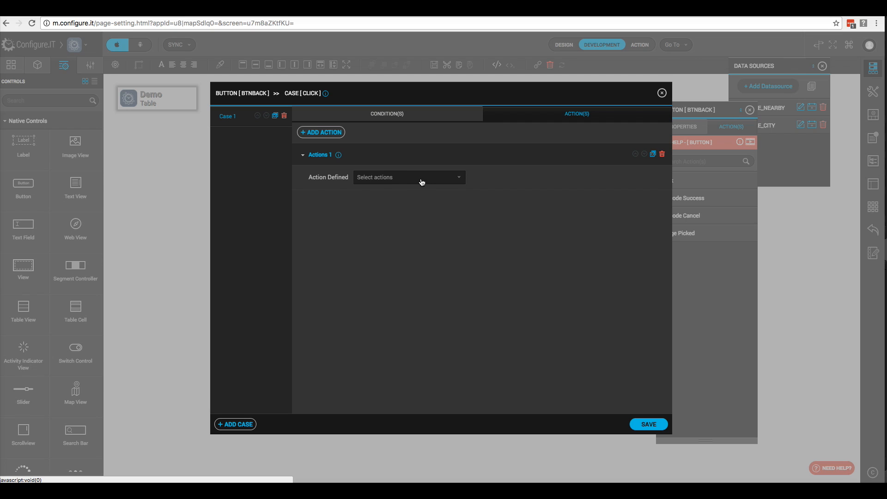
click(420, 181)
text(back)
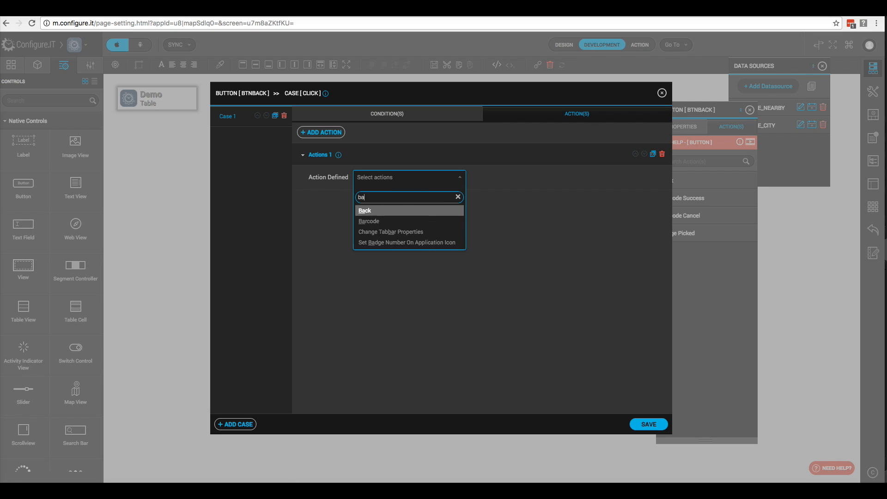
click(373, 216)
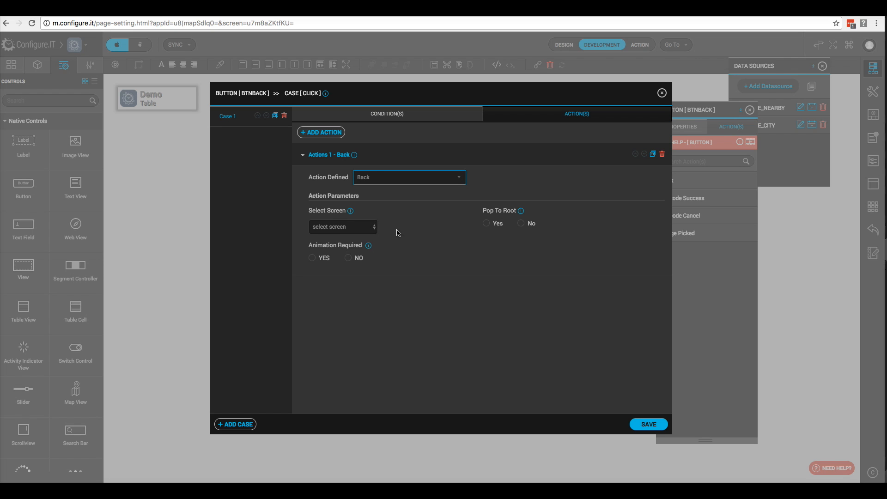
click(375, 227)
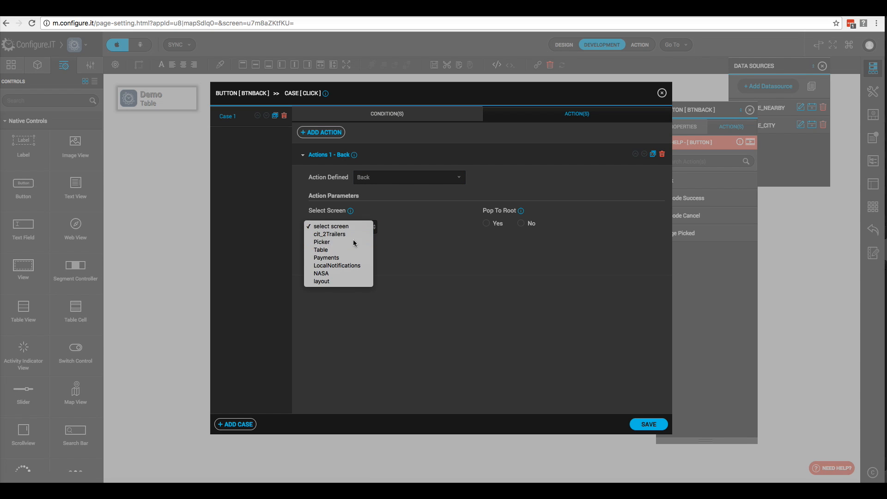
click(355, 242)
click(649, 424)
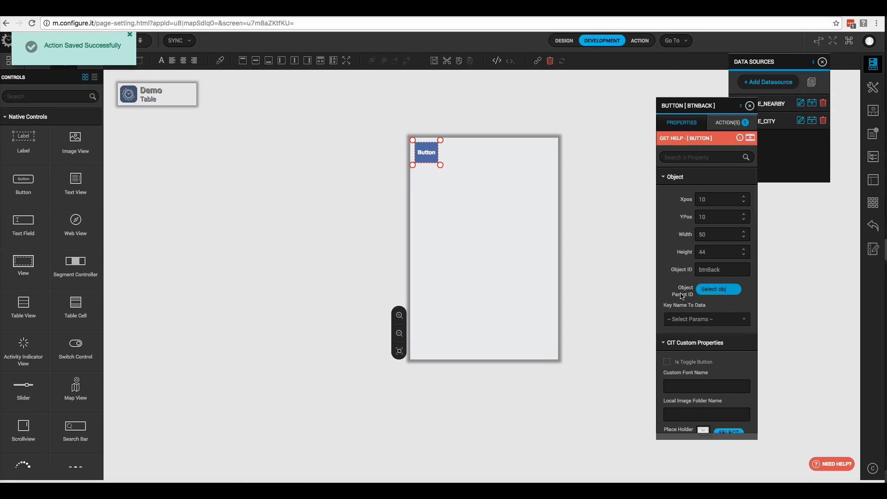
- Set the btnBack button's normal title to Back and its normal title color to navy blue (000080)
scroll(682, 296, down, 10)
double_click(684, 289)
text(Back)
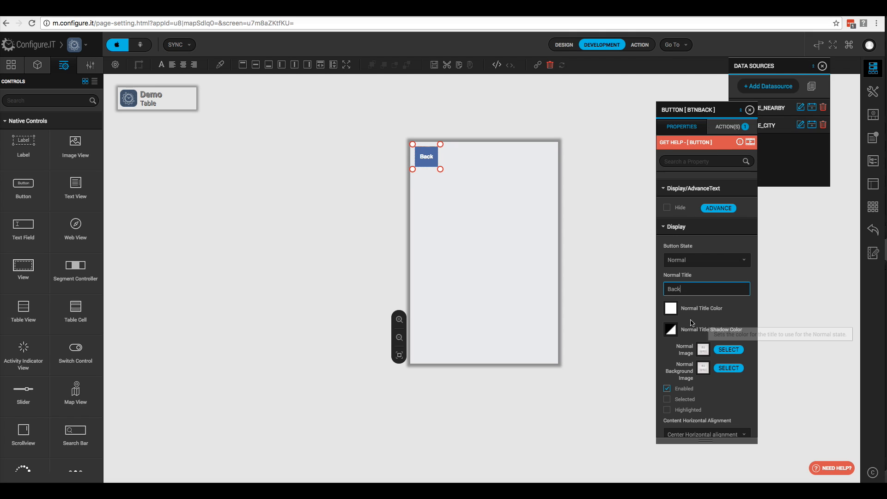
scroll(673, 314, down, 1)
click(671, 305)
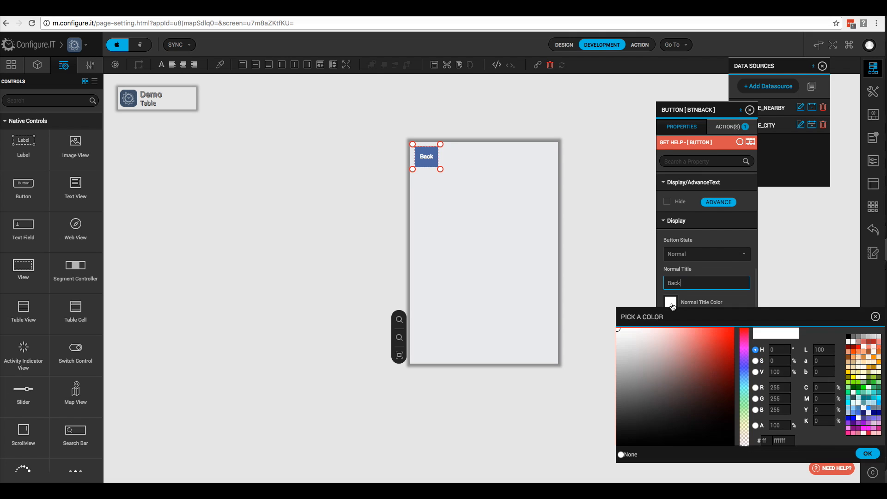
click(874, 415)
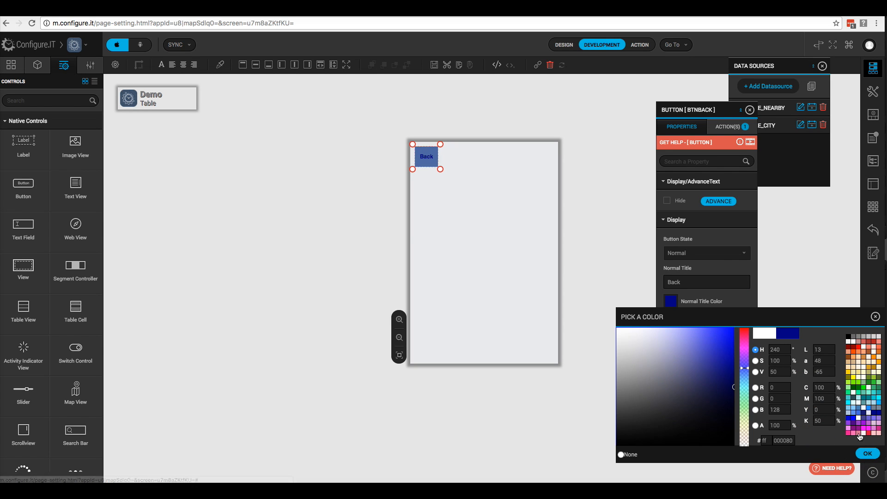
click(867, 453)
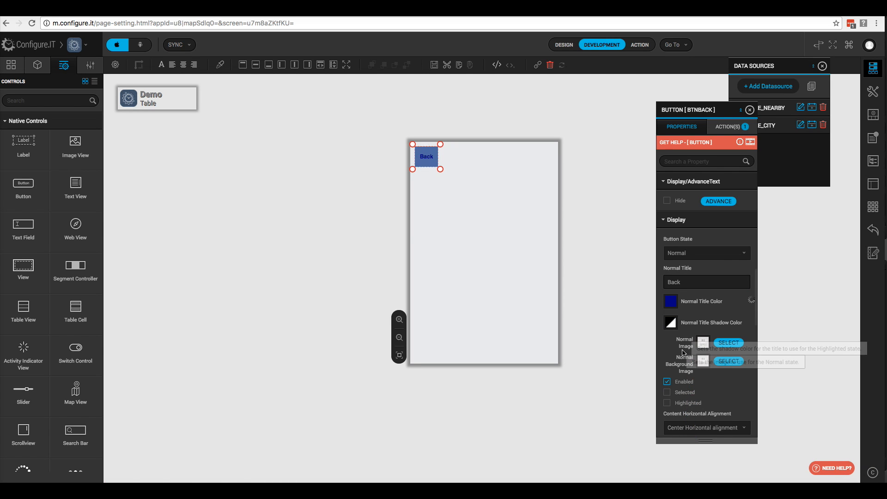
- Remove the Back button's background color by setting it to None
scroll(682, 365, down, 5)
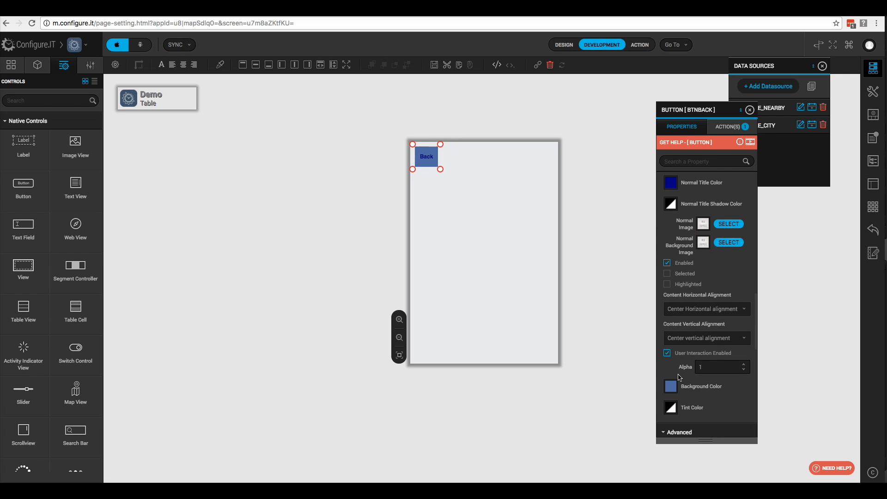
click(671, 386)
click(624, 369)
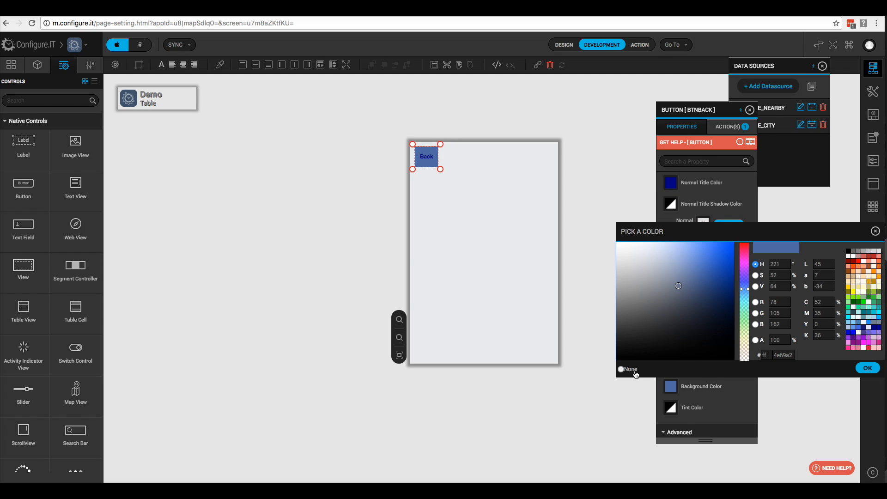
click(871, 370)
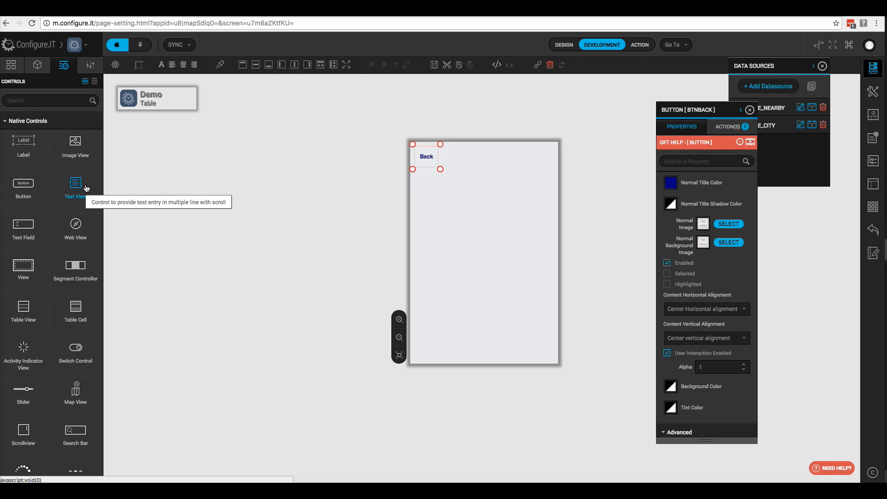
- Find the Table View control and place one on the Table screen below the Back button
click(44, 100)
text(table)
drag(25, 154, 459, 226)
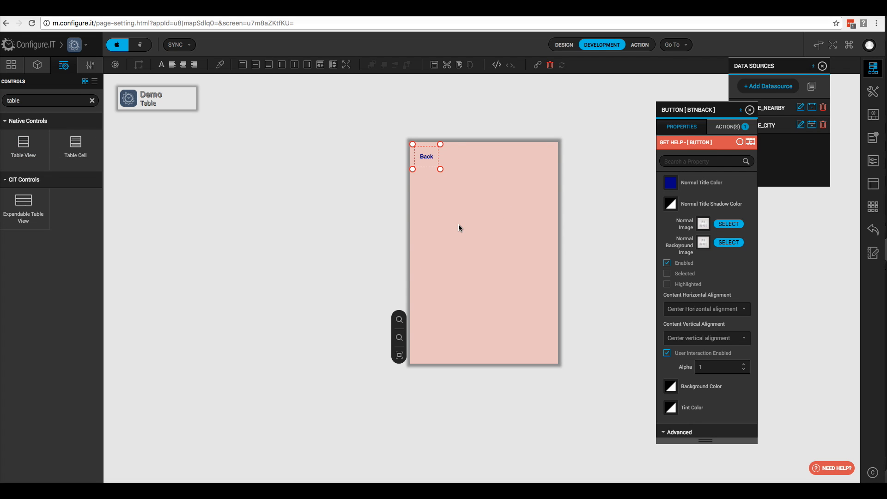
- Set the table view's Y position to 50, width to 320 and height to 430
double_click(707, 203)
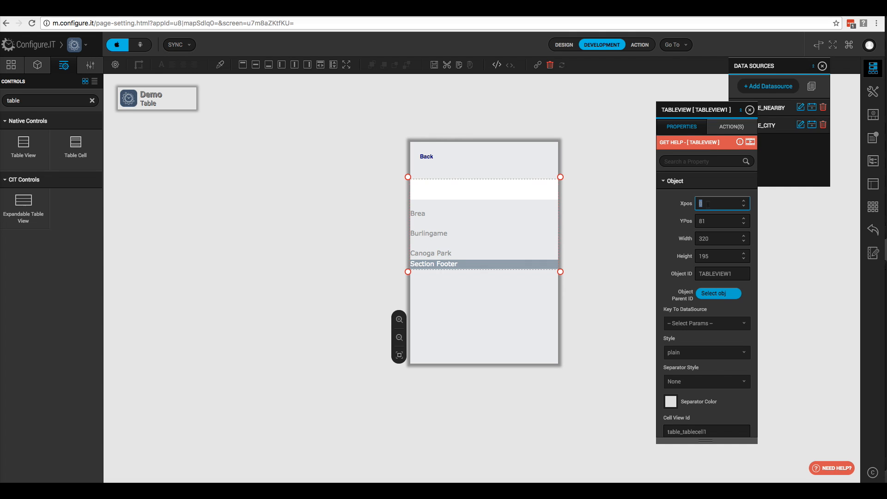
key(Tab)
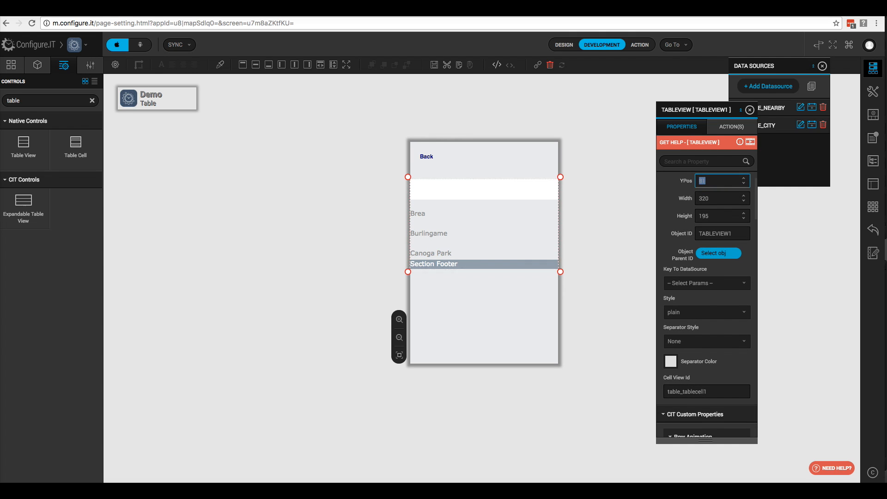
text(50)
key(Tab)
text(320)
key(Tab)
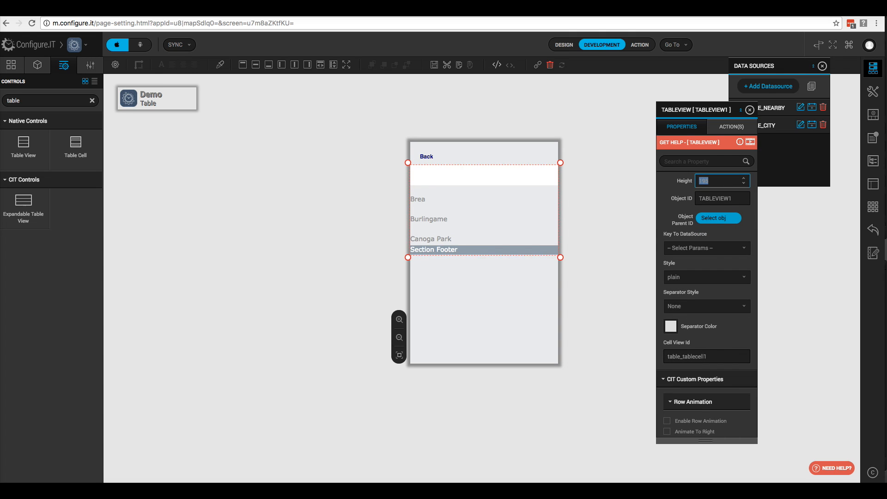
text(430)
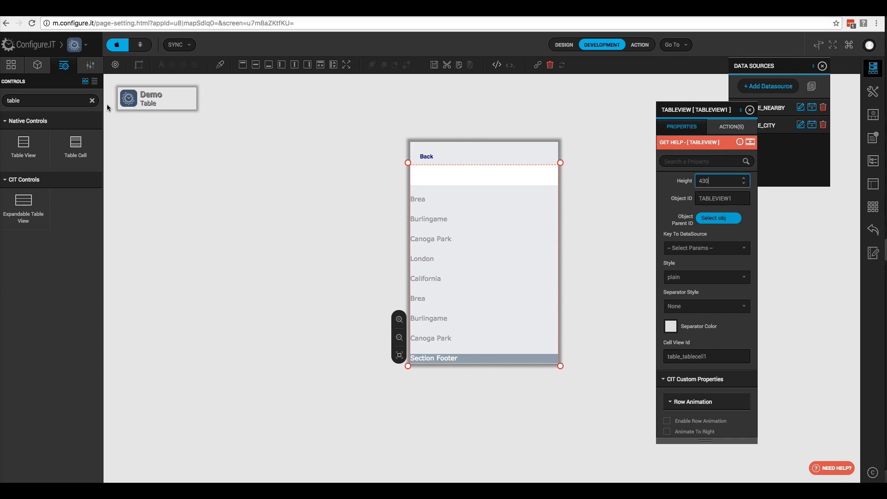
- Select TABLECELL1 inside TABLEVIEW1 in the object tree and place a label in the upper-left part of the cell
click(40, 66)
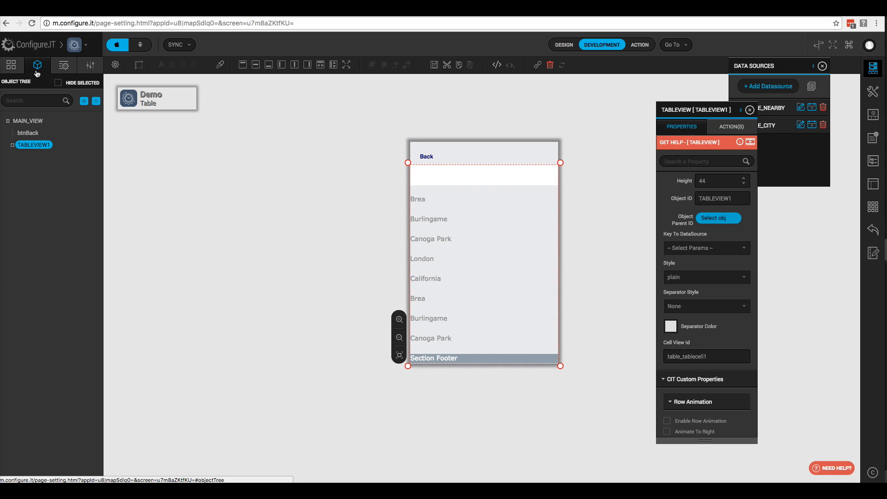
click(13, 145)
click(17, 157)
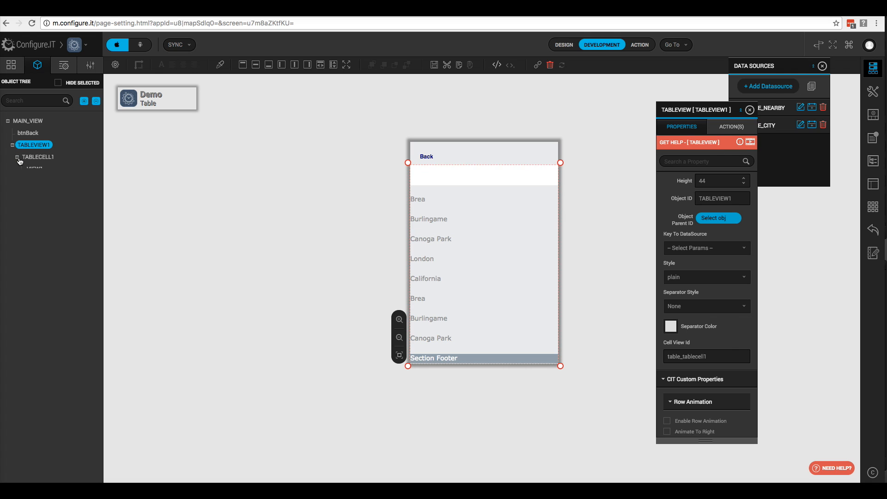
click(35, 170)
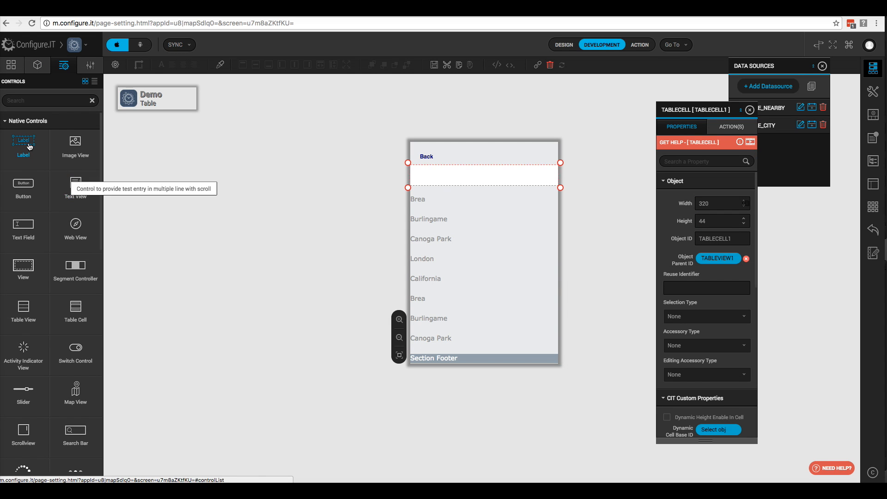
drag(30, 147, 430, 175)
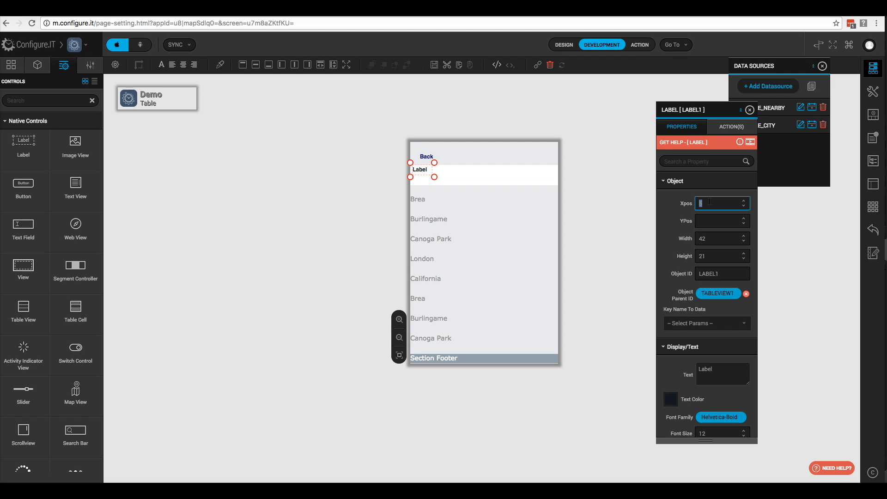
- Set the label's X position to 10, Y position to 5, width to 240 and height to 20
text(5)
key(Tab)
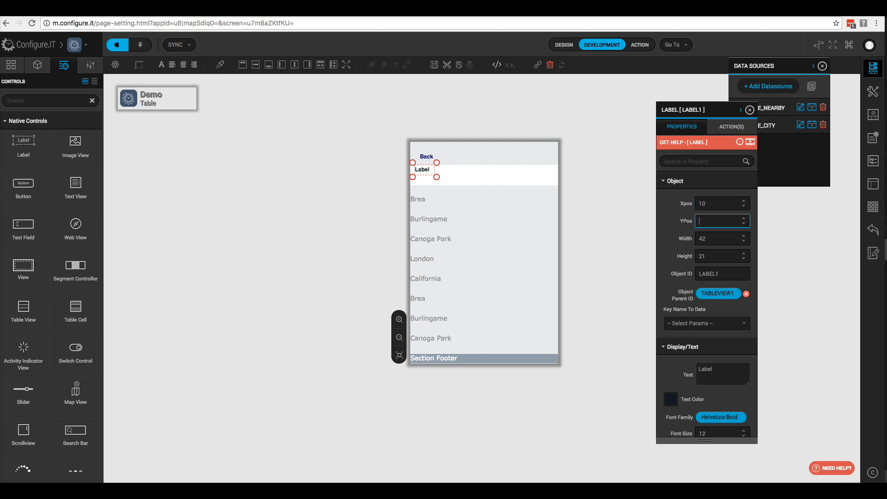
text(5)
key(Tab)
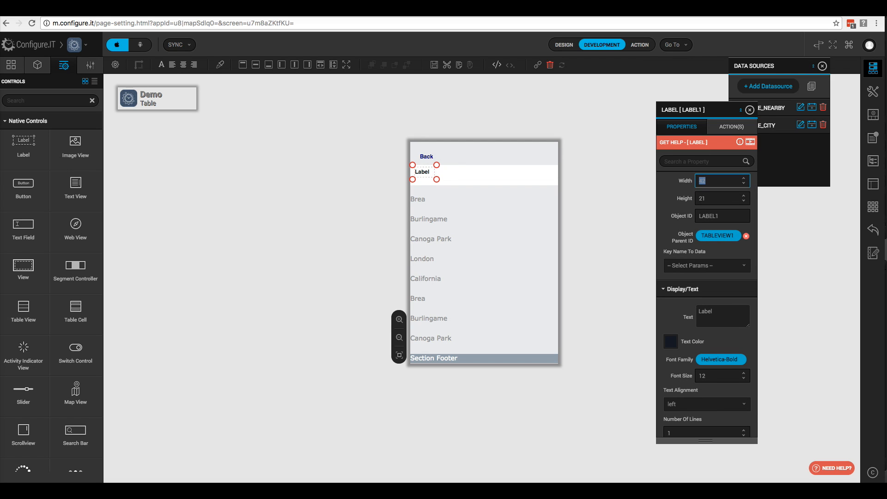
text(240)
key(Tab)
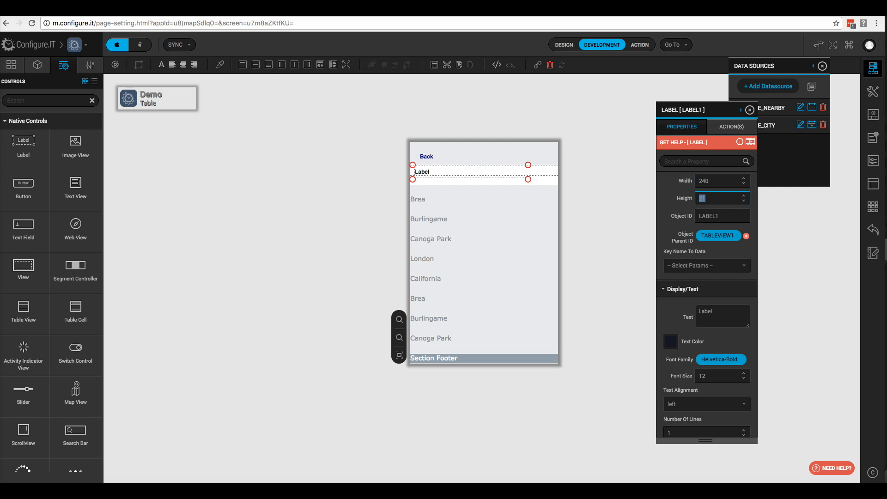
text(20)
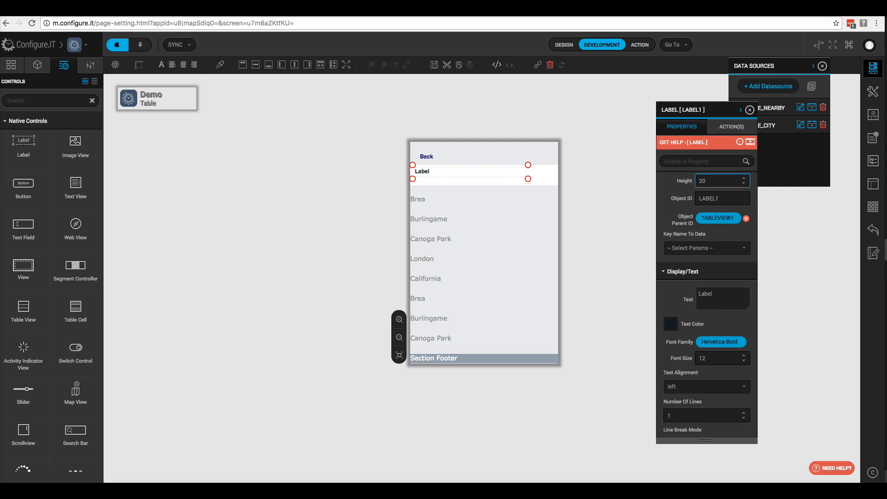
- Set the label's Object ID to lblName and bind its data key to the name parameter of GOOGLE_NEARBY
double_click(710, 199)
text(lbl)
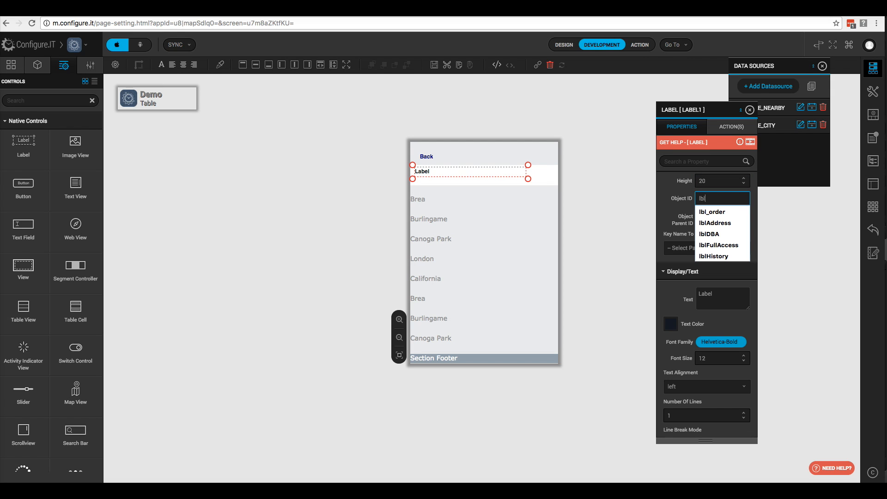
text(Name)
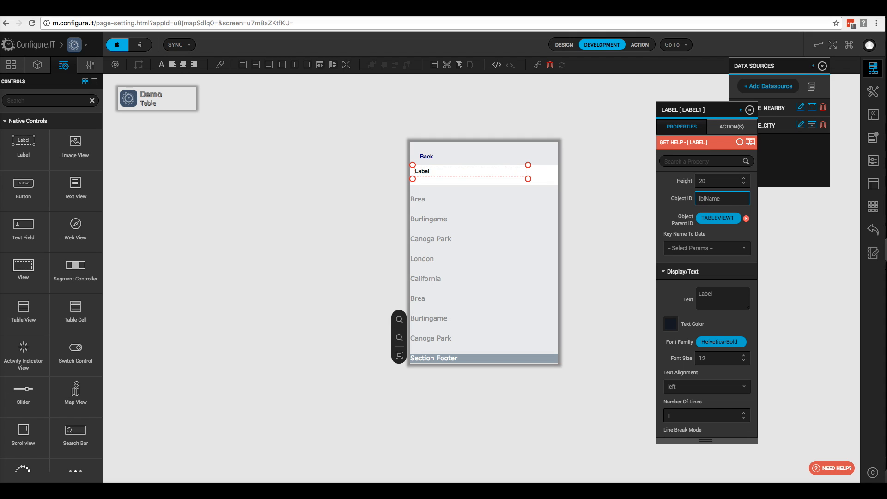
click(705, 248)
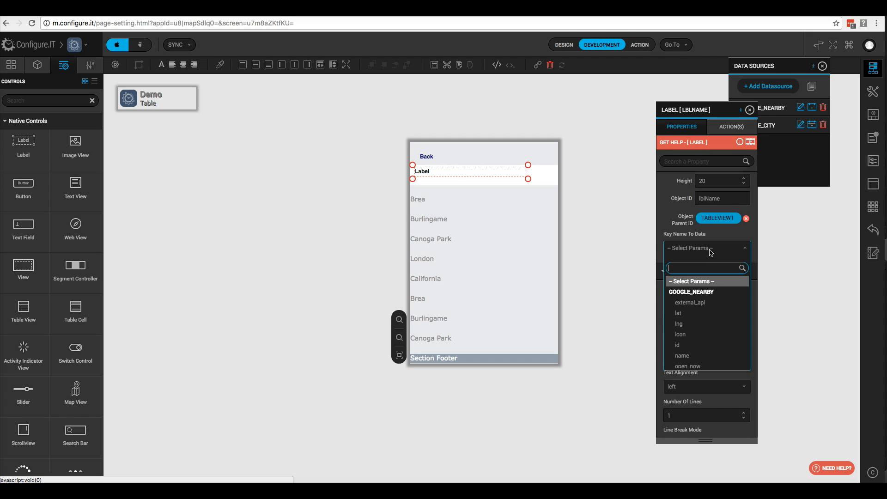
click(693, 355)
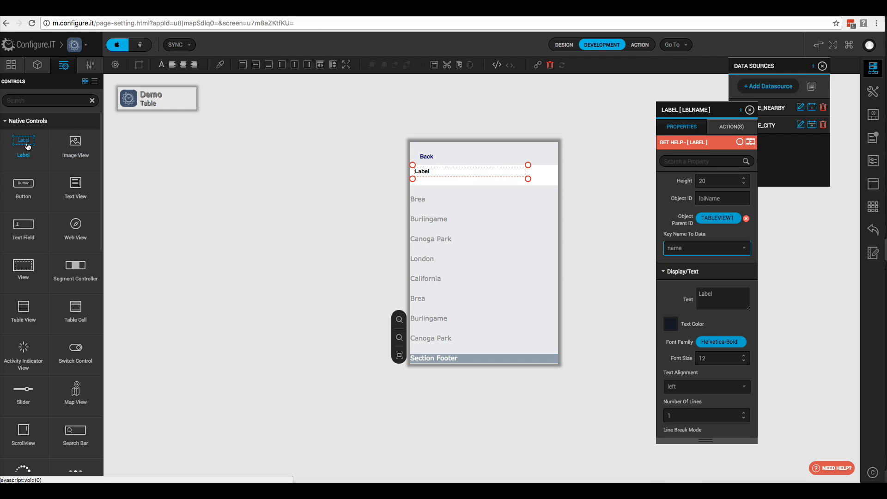
- Place a second label beneath lblName in the table cell, with Y position 25, width 240 and height 20
drag(26, 145, 440, 190)
click(713, 205)
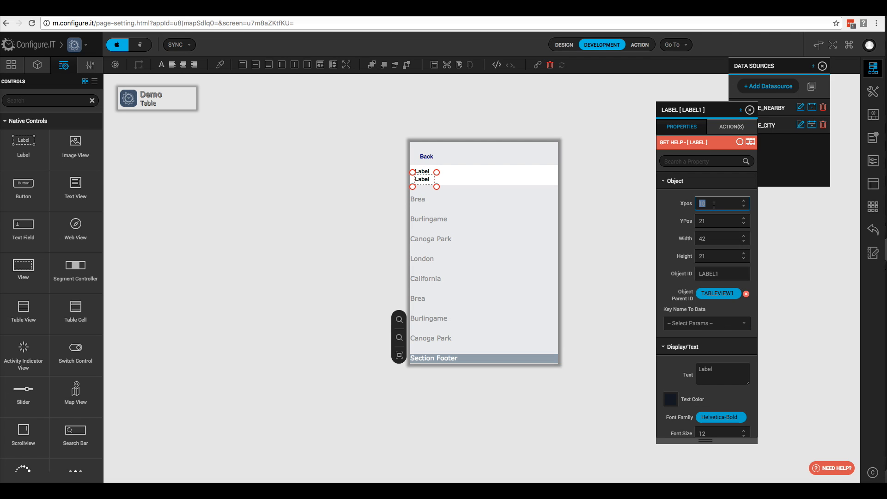
key(Tab)
scroll(713, 204, down, 1)
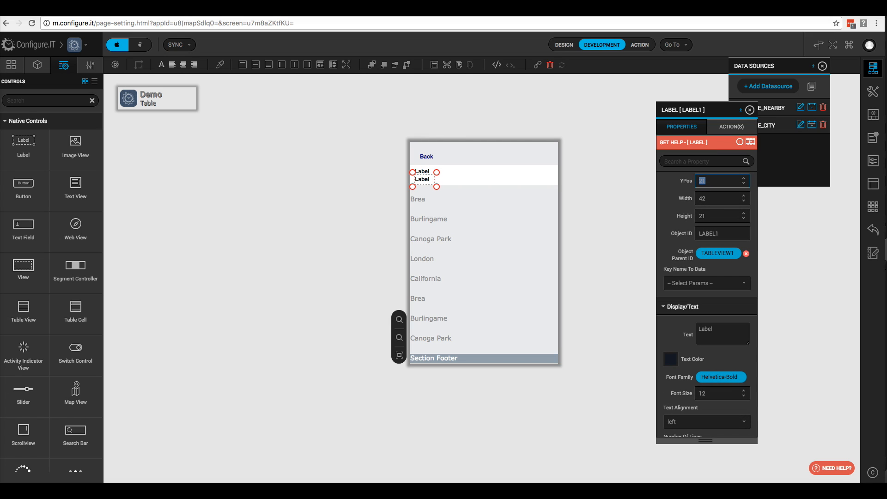
key(BackSpace)
text(25)
key(Tab)
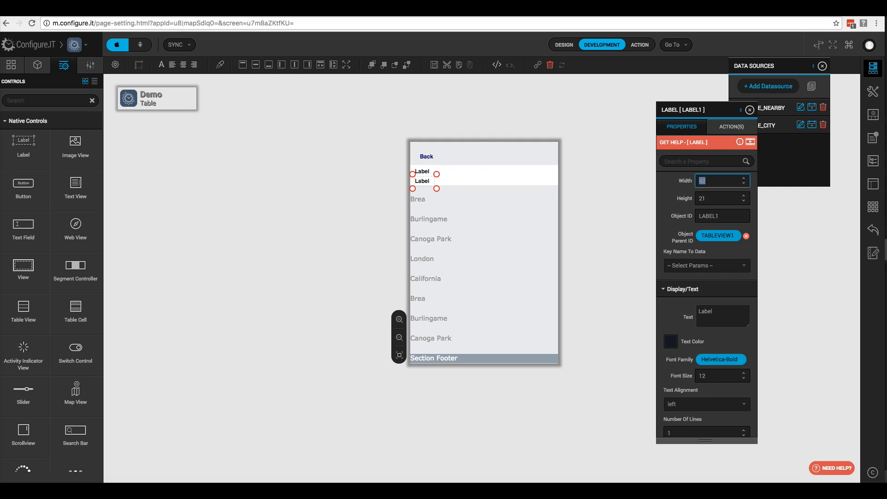
text(240)
key(Tab)
text(20)
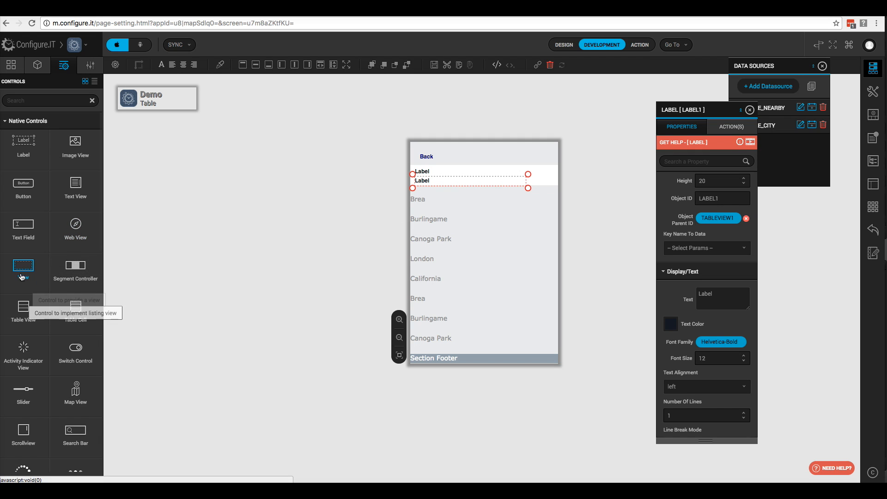
- Place a button at the right end of the table cell, with X position 214, Y position 0, width 106 and height 50
drag(36, 192, 543, 178)
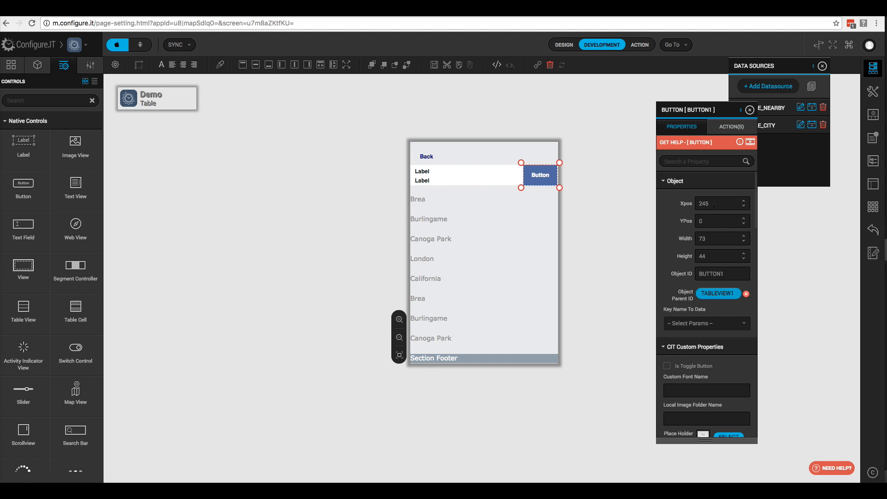
double_click(714, 205)
text(214)
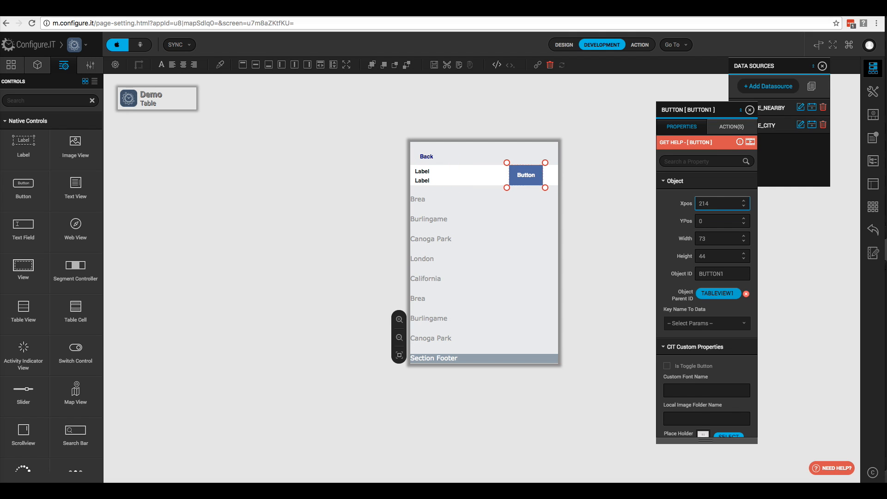
key(Tab)
text(0)
key(Tab)
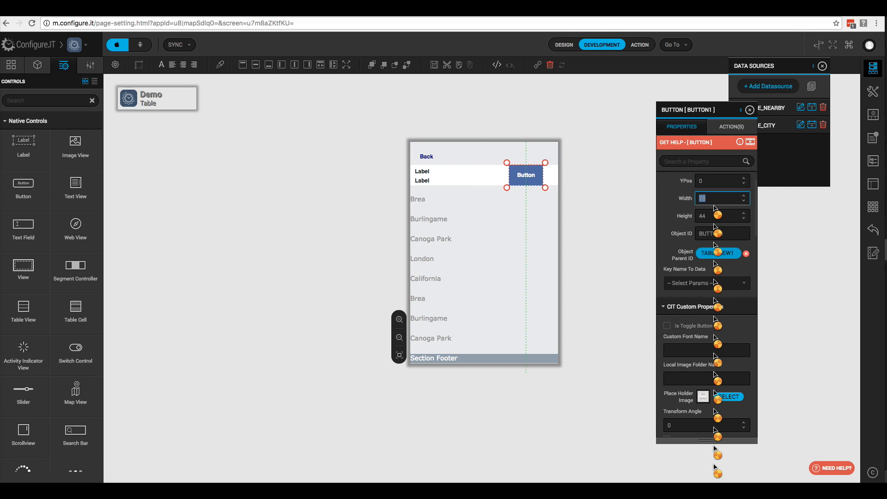
text(106)
key(Tab)
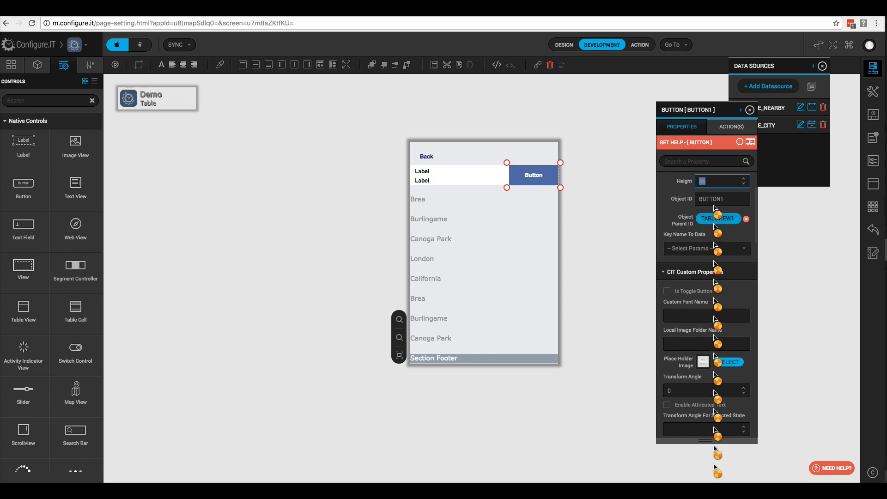
text(50)
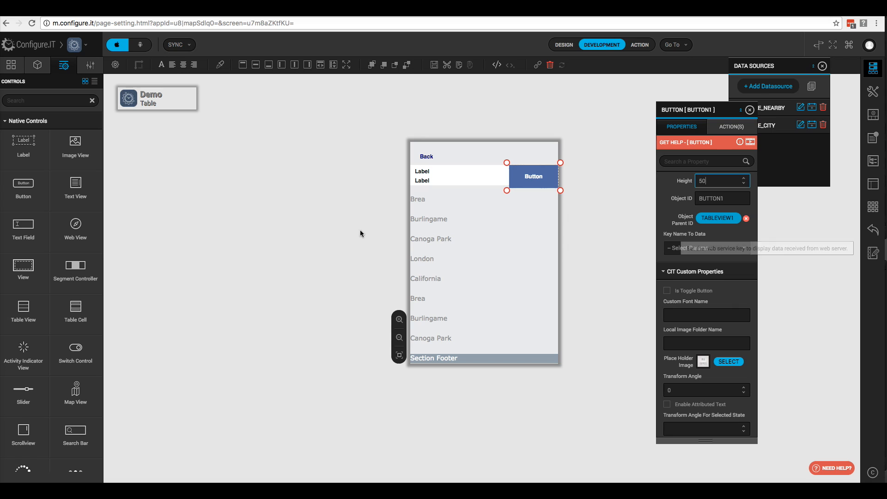
- Set the cell button's Object ID to btnFavorite and make it a toggle button
click(714, 198)
double_click(714, 198)
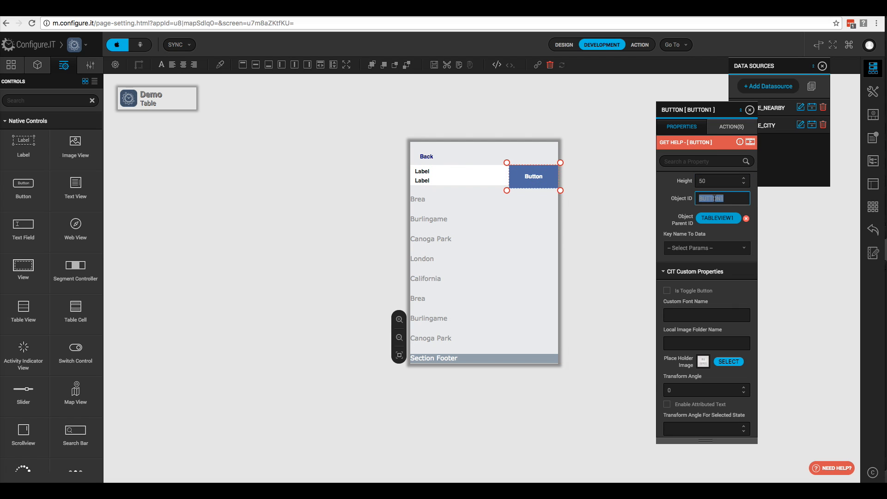
text(btnFavorite)
click(668, 293)
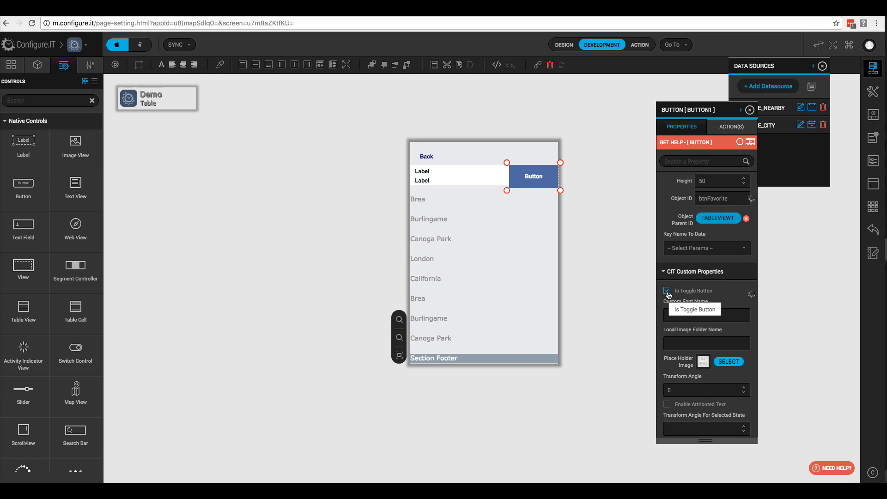
- Bind the favorite button's data key to Other with a custom favorite key name
click(698, 249)
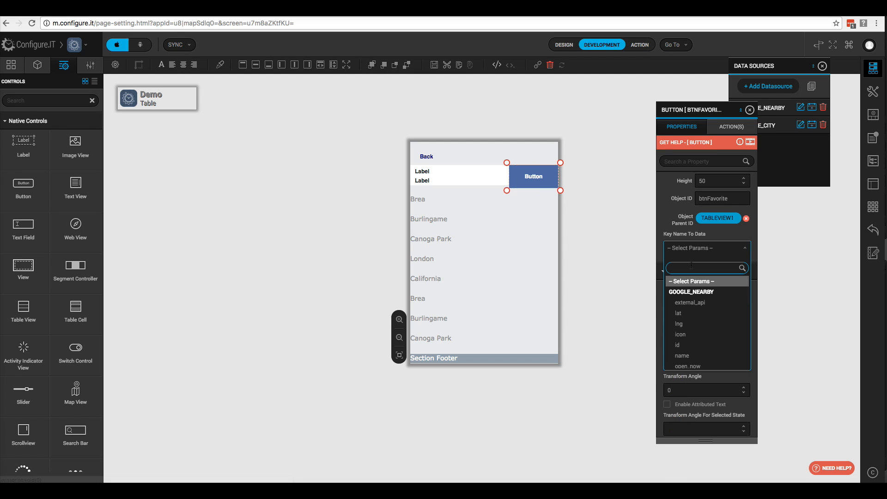
text(other)
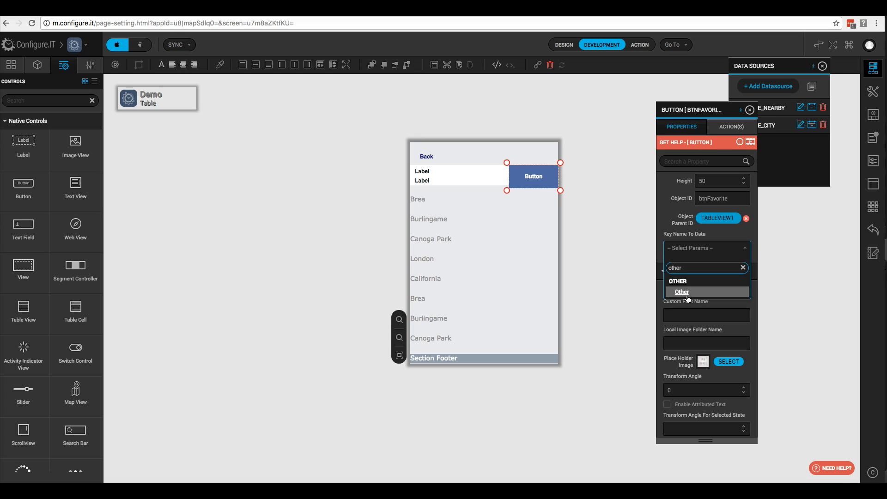
click(687, 293)
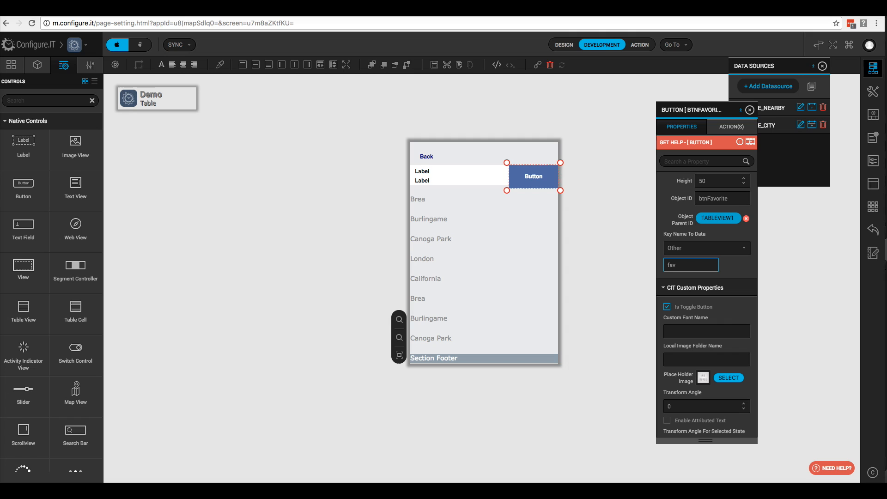
text(ite)
- Clear the favorite button's background color so it is transparent
scroll(685, 290, down, 10)
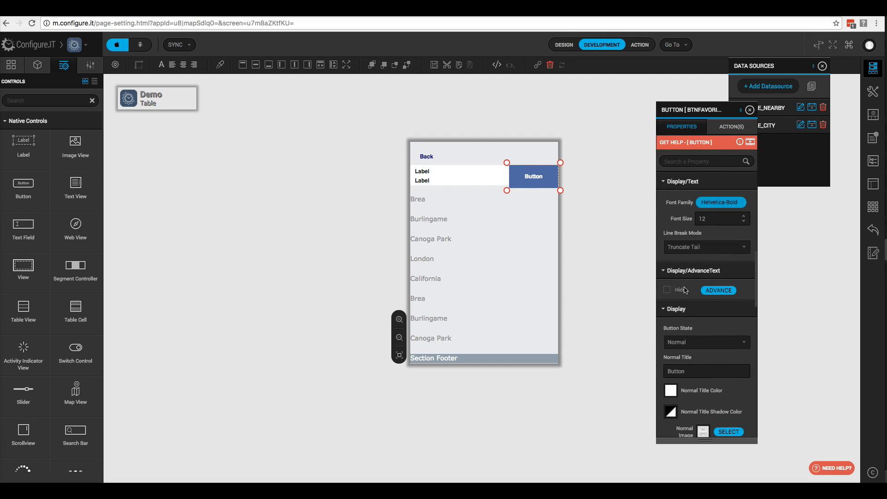
scroll(685, 290, down, 4)
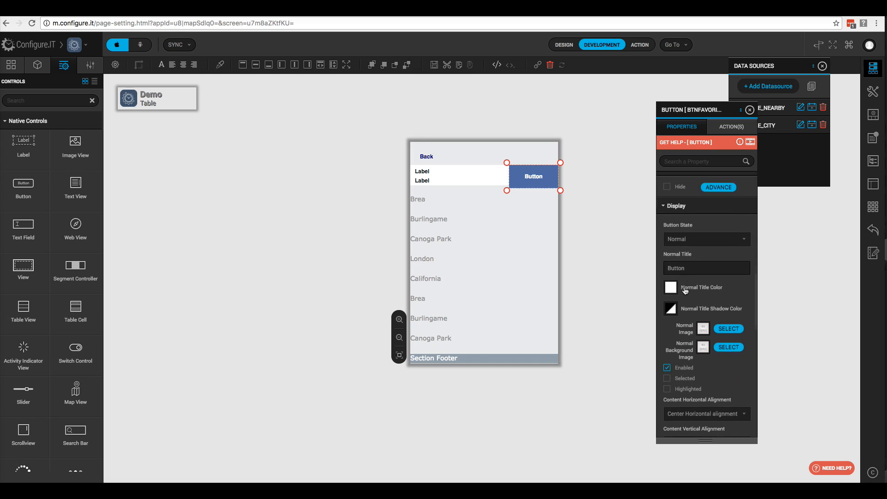
scroll(685, 290, down, 5)
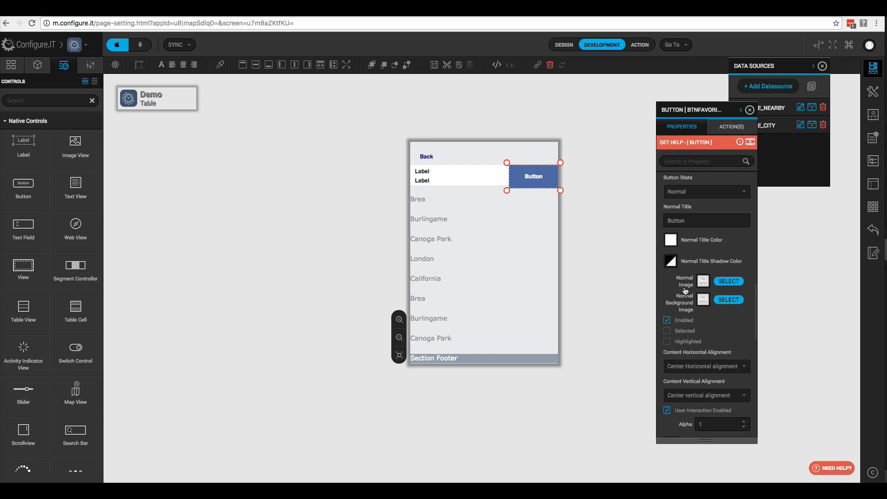
scroll(685, 291, down, 2)
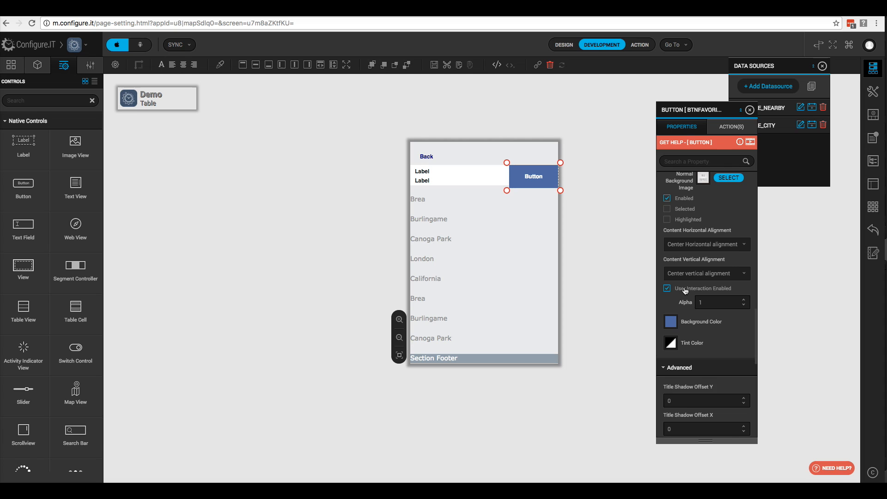
scroll(685, 292, up, 2)
click(671, 358)
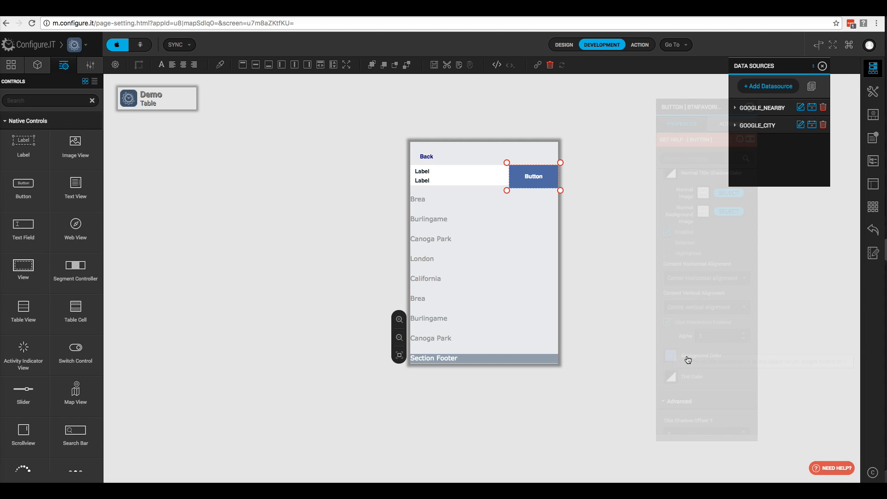
click(634, 340)
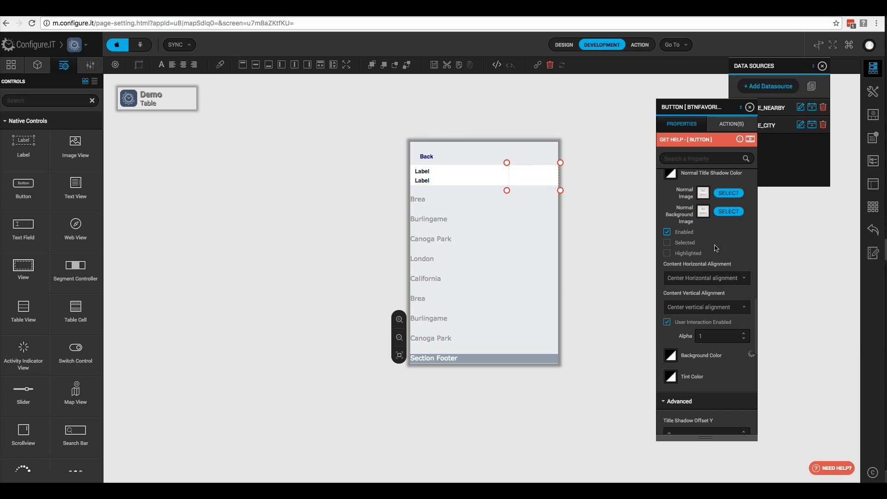
- Clear the favorite button's normal title and set its normal background image to the outlined heart asset
scroll(710, 248, up, 5)
scroll(710, 249, up, 1)
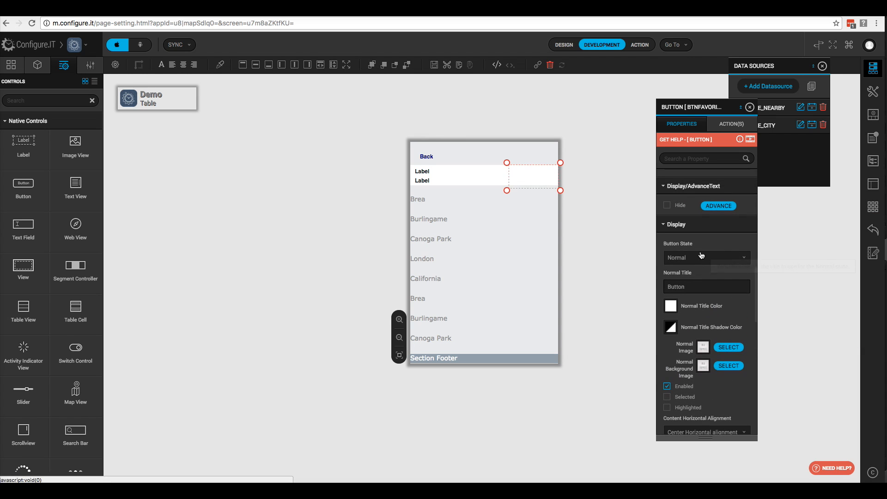
double_click(693, 287)
key(BackSpace)
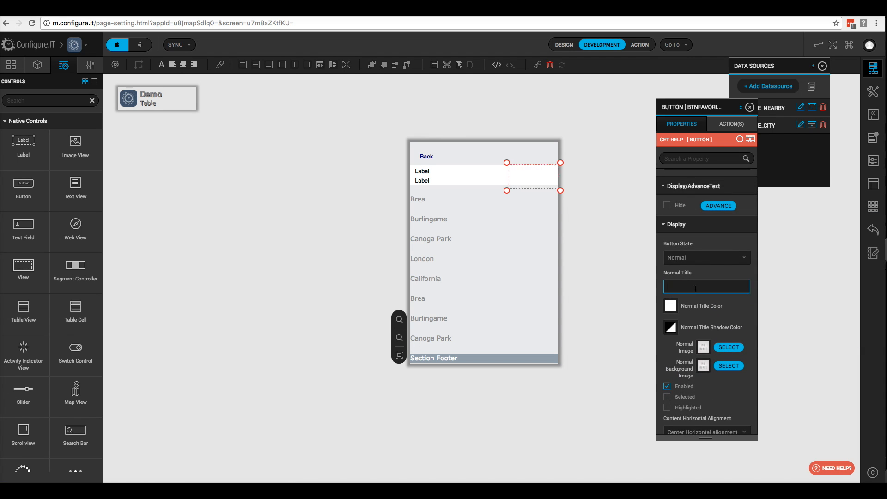
click(728, 365)
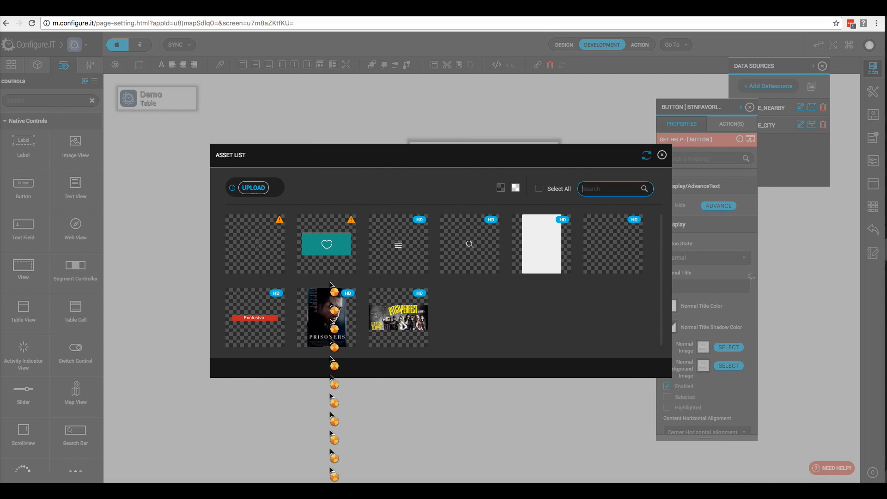
click(256, 246)
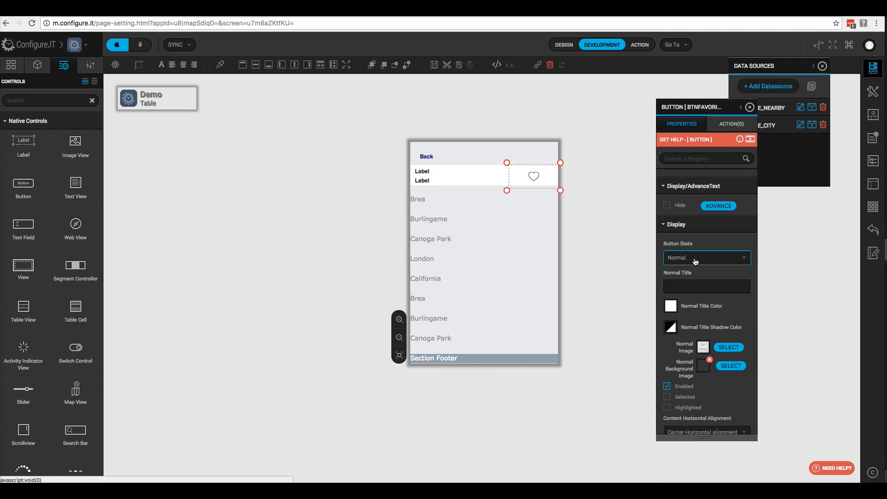
- Set the favorite button's background image for the Selected state to the teal heart asset
click(695, 258)
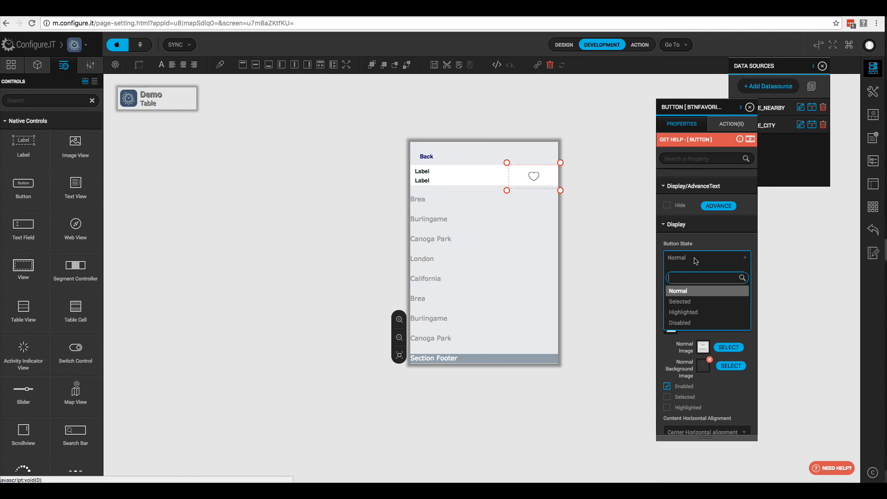
click(682, 302)
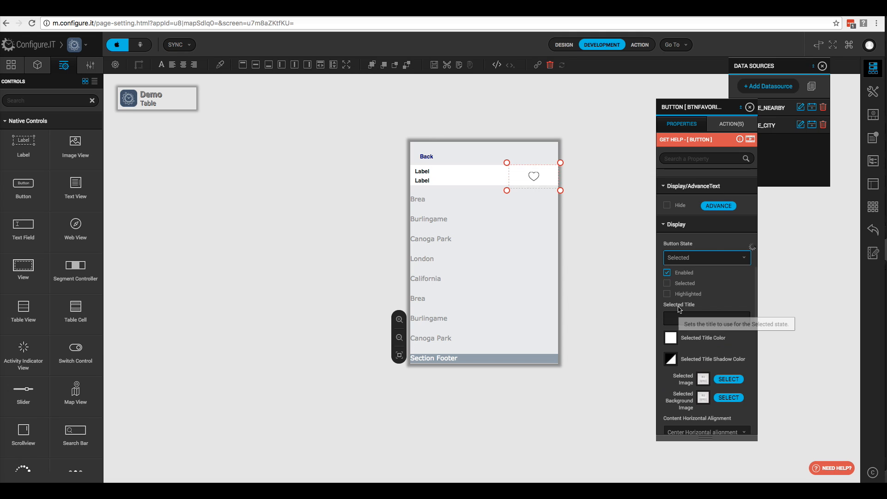
click(729, 397)
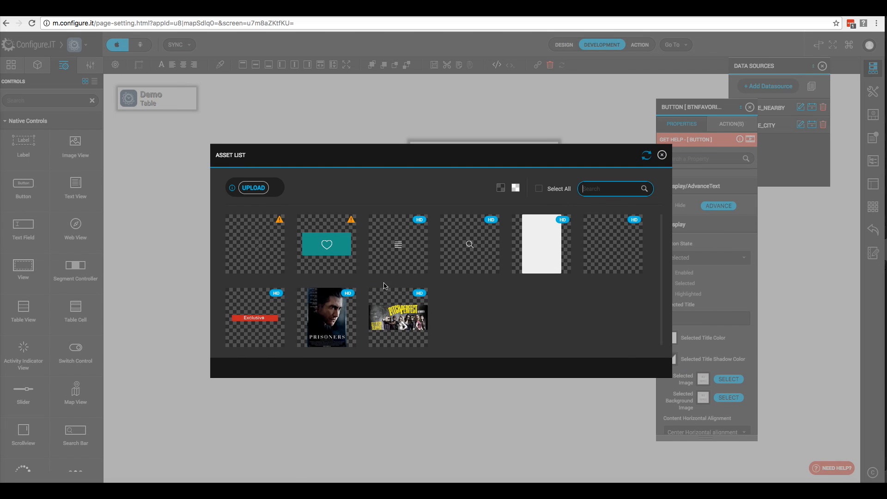
click(333, 252)
scroll(682, 285, down, 2)
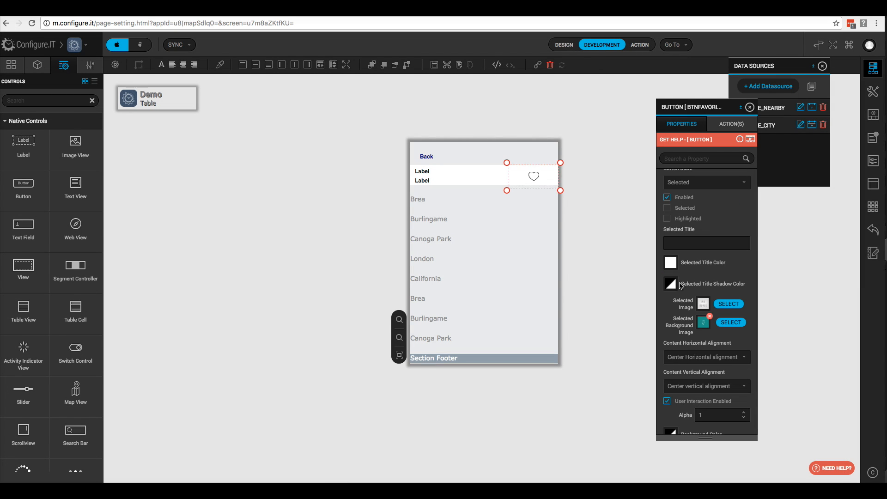
- Place a label beside the Back button, with X position 60, Y position 20, width 200 and height 20
drag(28, 159, 460, 155)
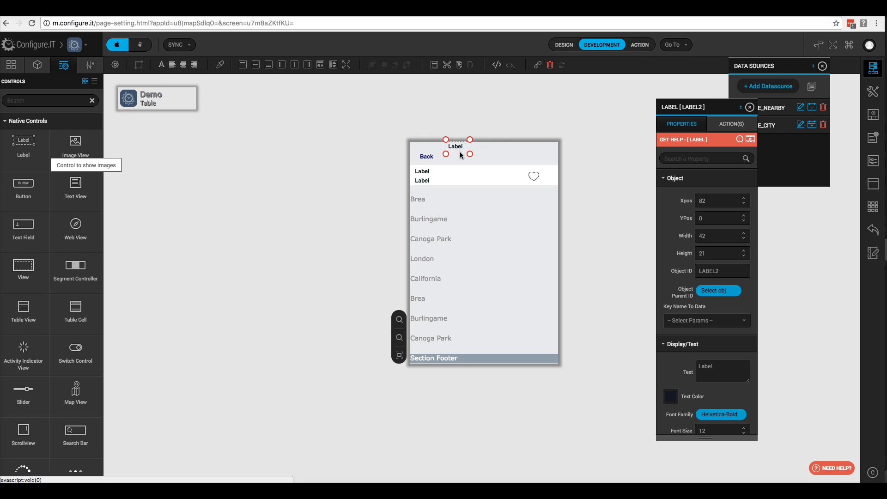
click(720, 201)
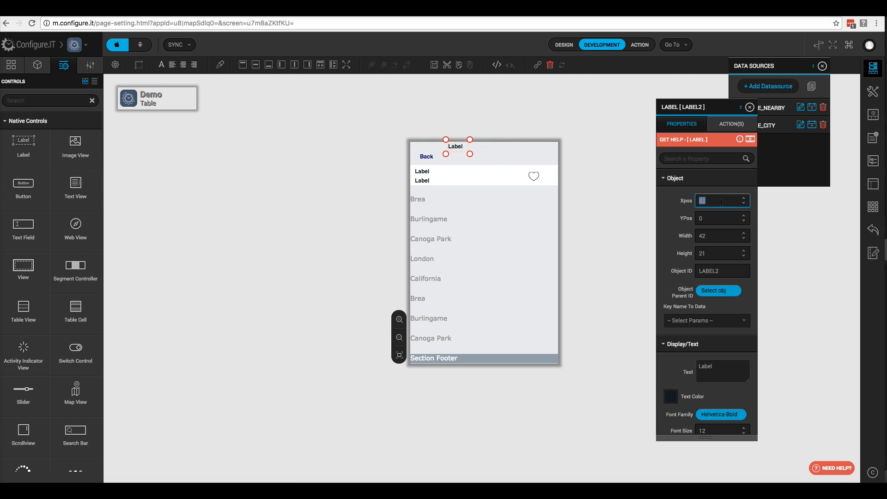
text(60)
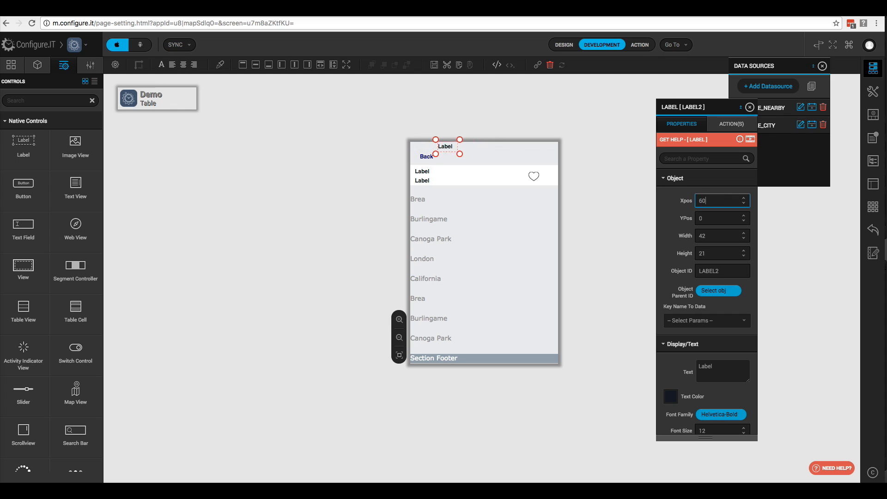
key(Tab)
scroll(721, 202, down, 1)
text(20)
key(Tab)
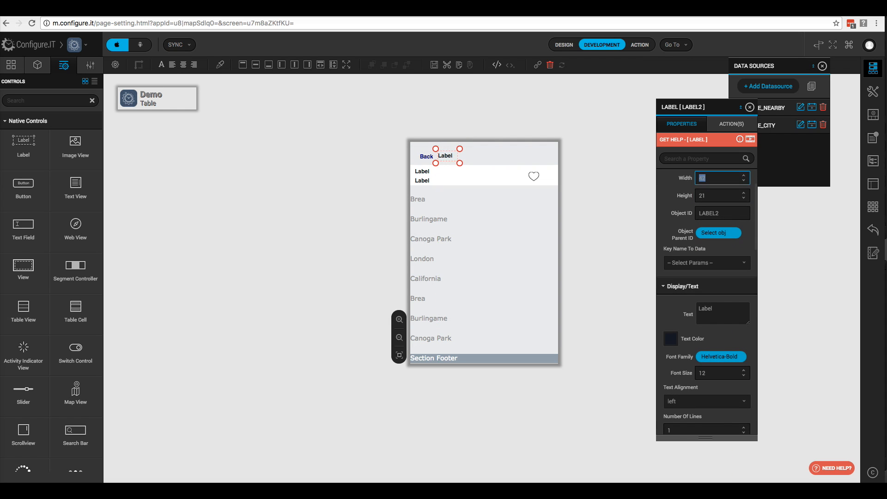
text(200)
key(Tab)
text(20)
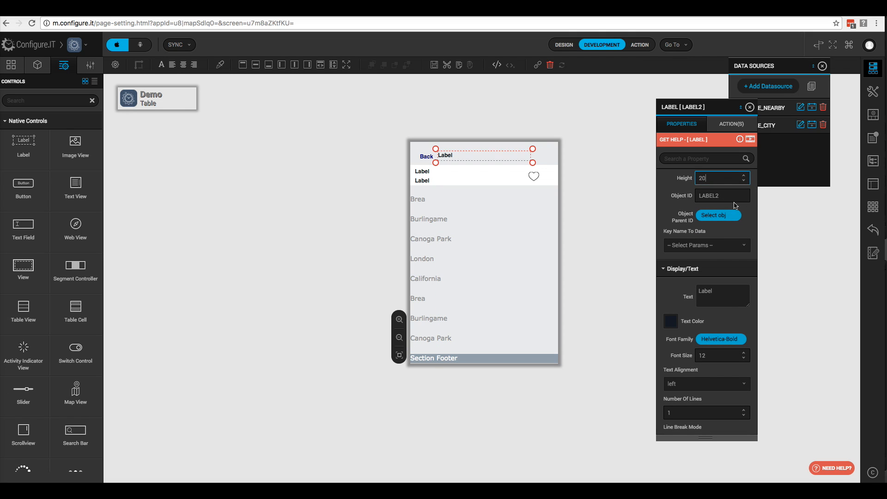
- Set the header label's Object ID to lblFavorites and bind its data key to Other with the custom key favorites
click(709, 196)
double_click(710, 195)
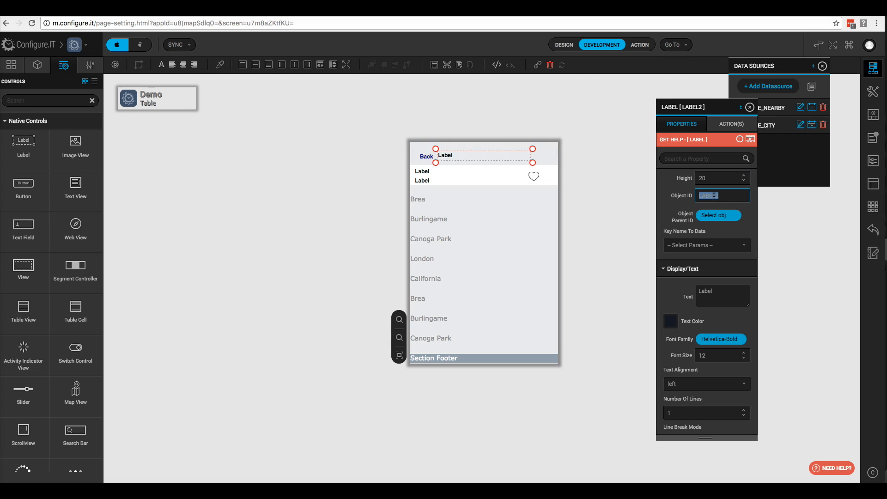
text(lblF)
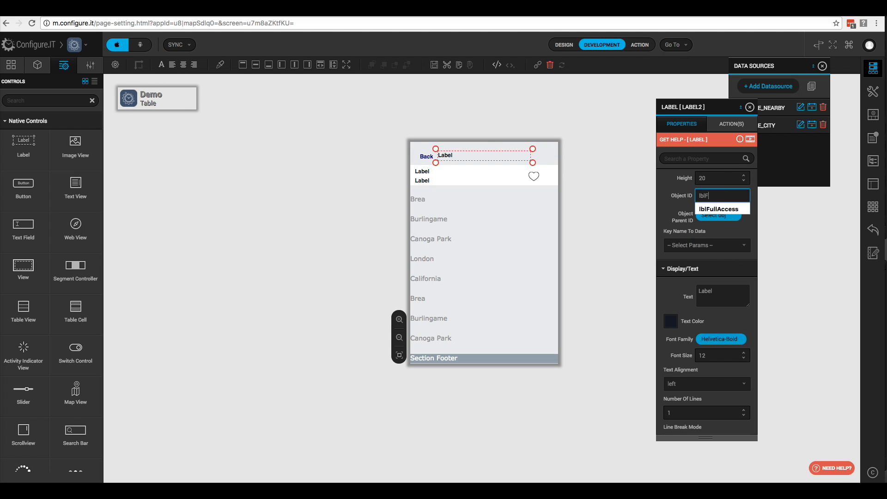
text(avorites)
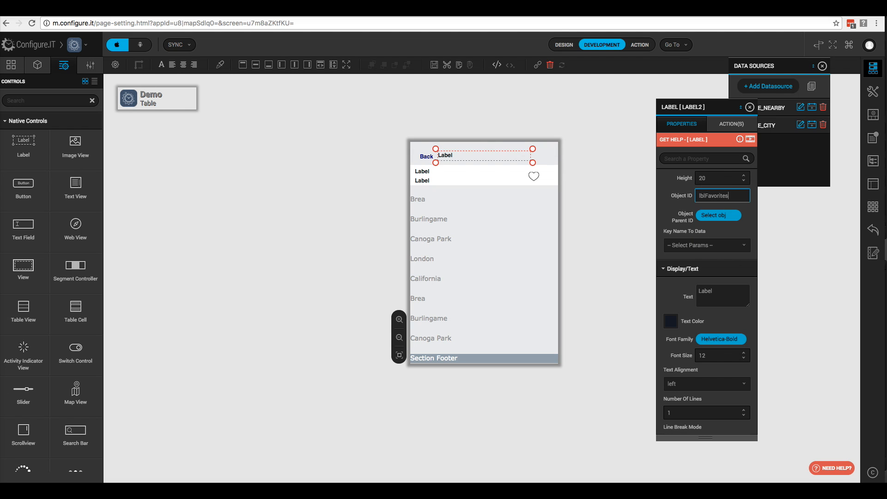
click(698, 247)
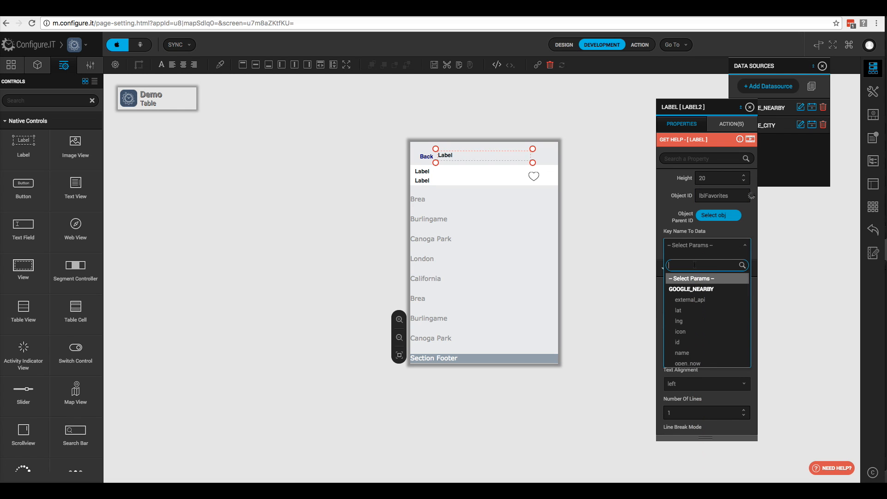
text(other)
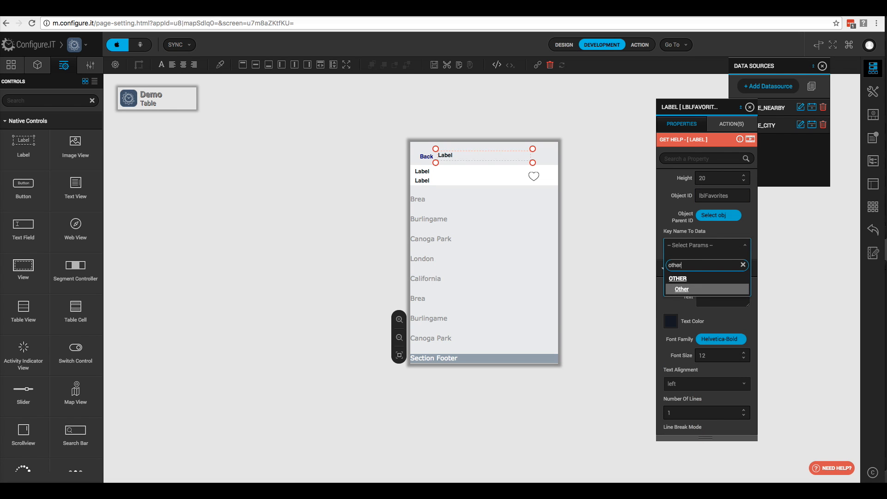
click(682, 289)
click(691, 264)
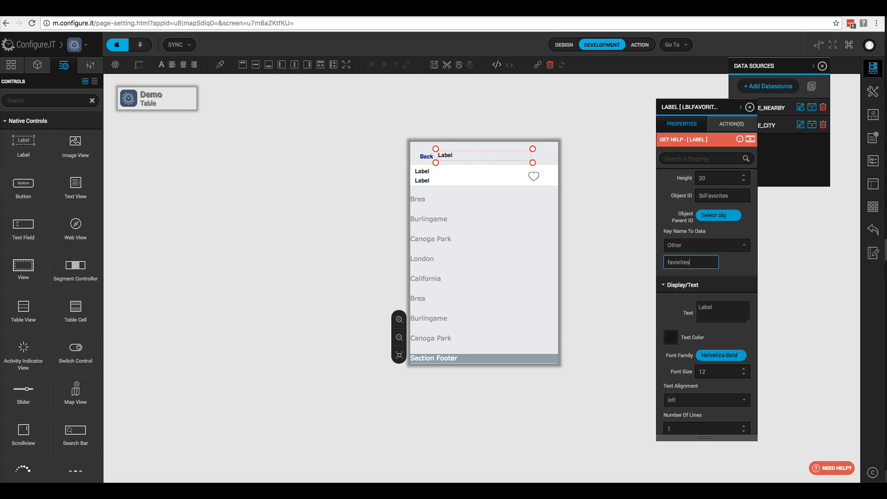
- Add a Change Object Properties action to the Click event of btnFavorite in the table cell
click(38, 64)
click(13, 145)
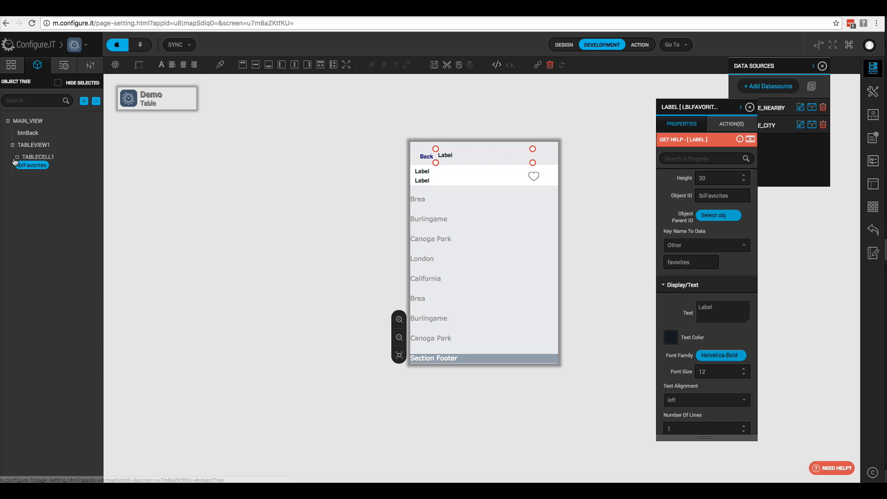
click(17, 157)
click(21, 169)
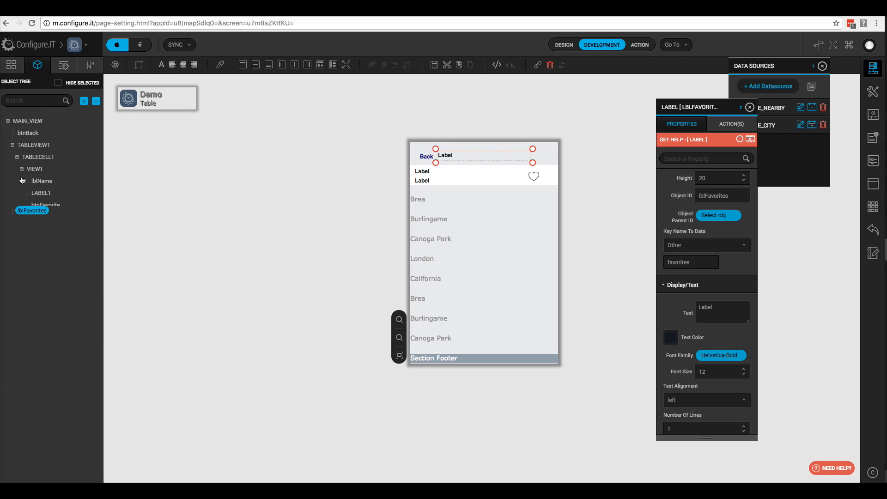
click(47, 209)
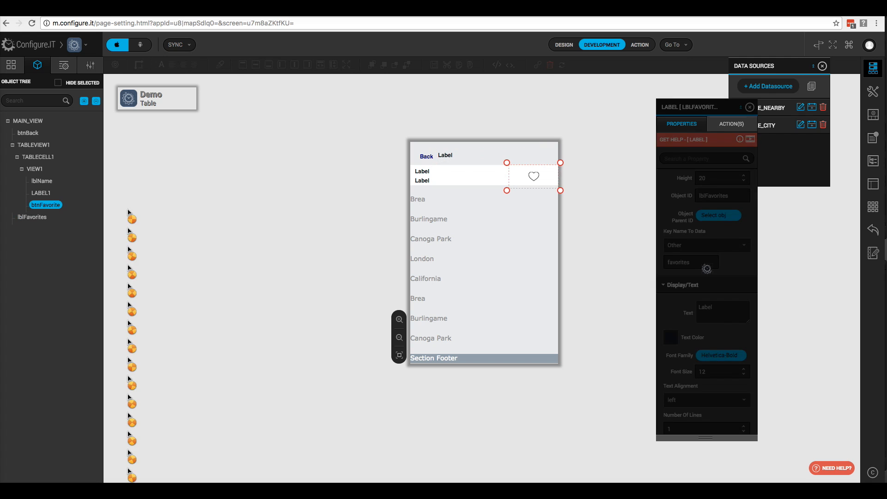
click(732, 124)
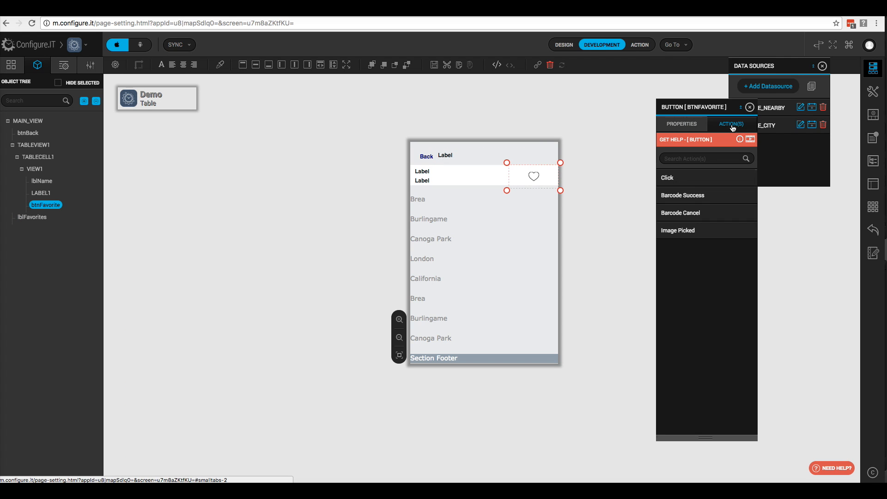
click(680, 178)
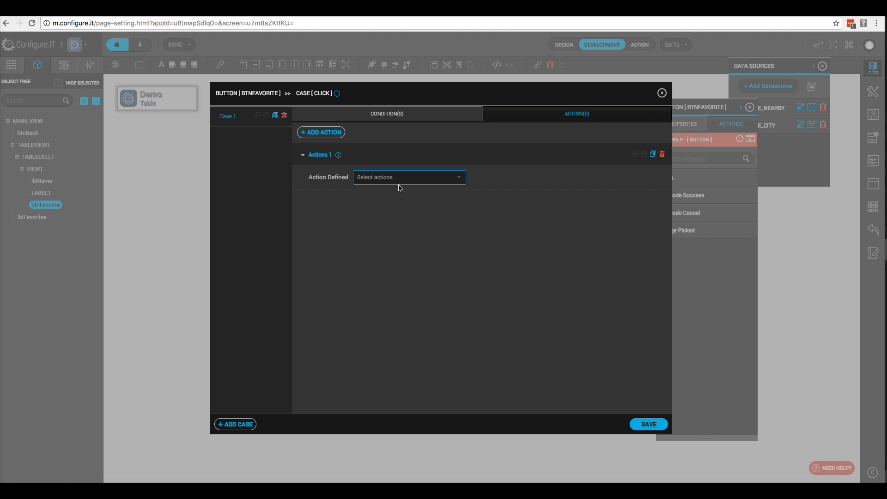
click(404, 179)
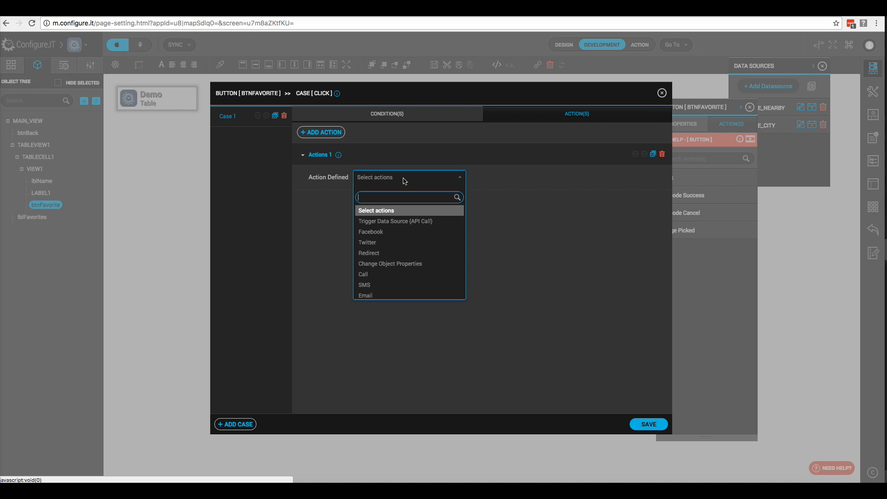
click(402, 264)
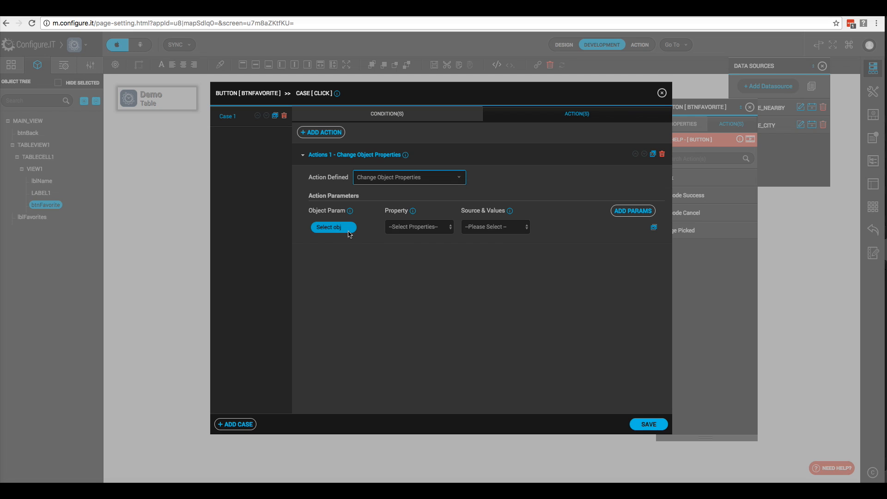
- Choose lblFavorites as the object the click action changes, with Value as its property
click(338, 231)
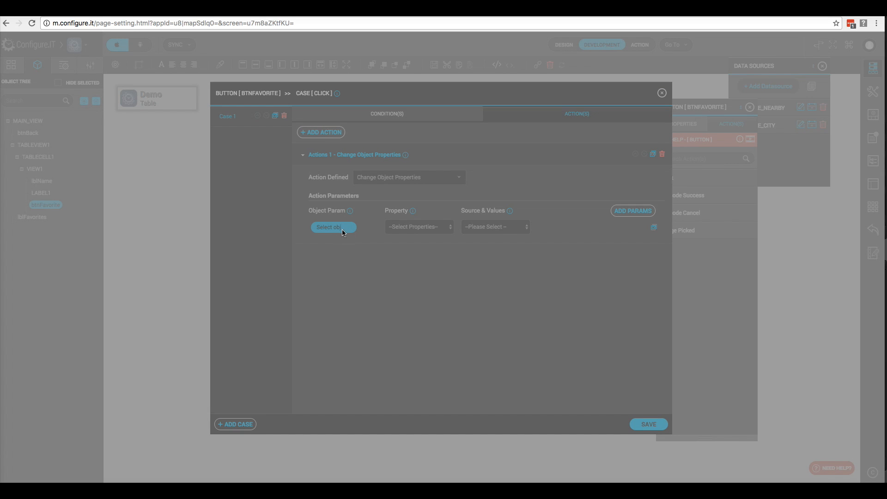
scroll(452, 282, down, 1)
click(425, 299)
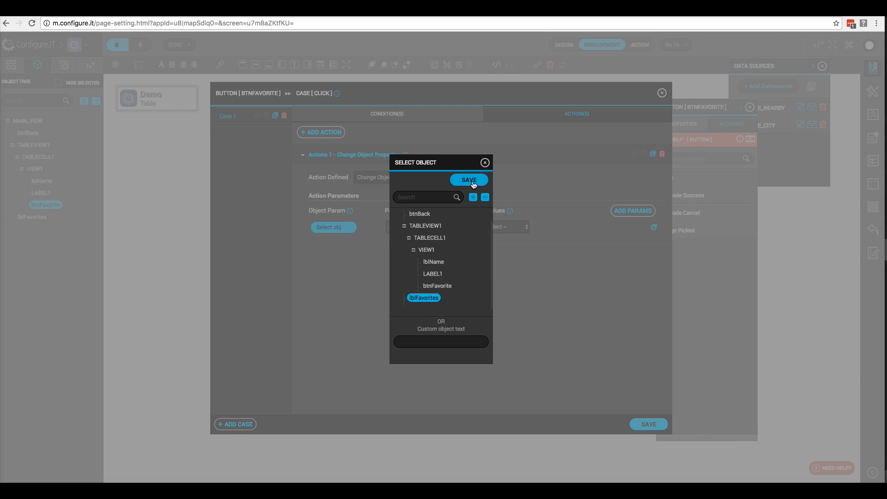
click(471, 183)
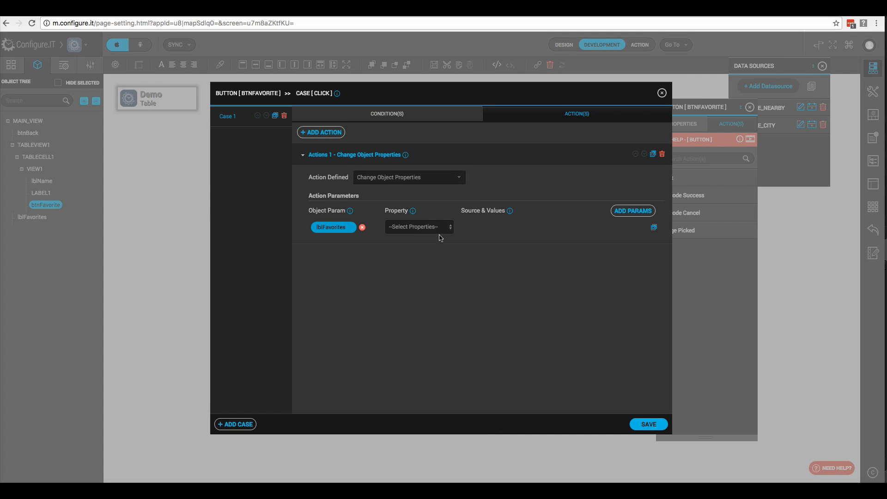
click(444, 226)
click(421, 243)
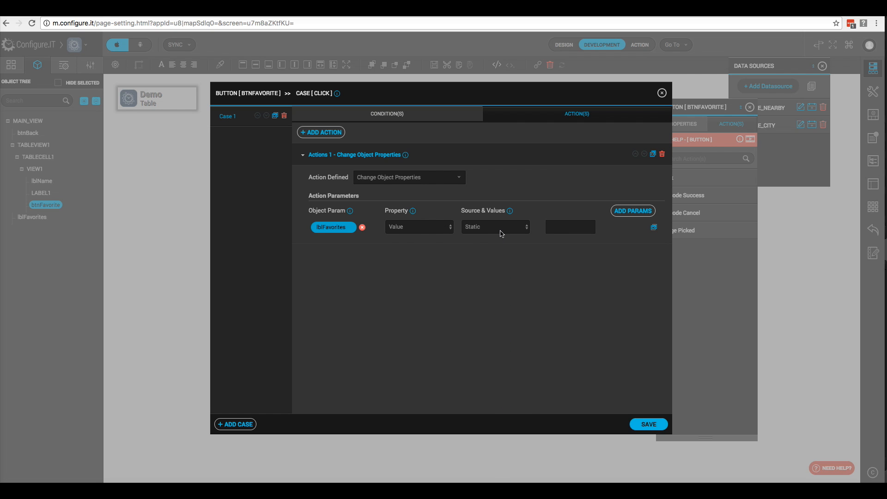
- Set the action's source to Session with the other key favorites, and save the click action
click(502, 234)
click(502, 240)
click(566, 232)
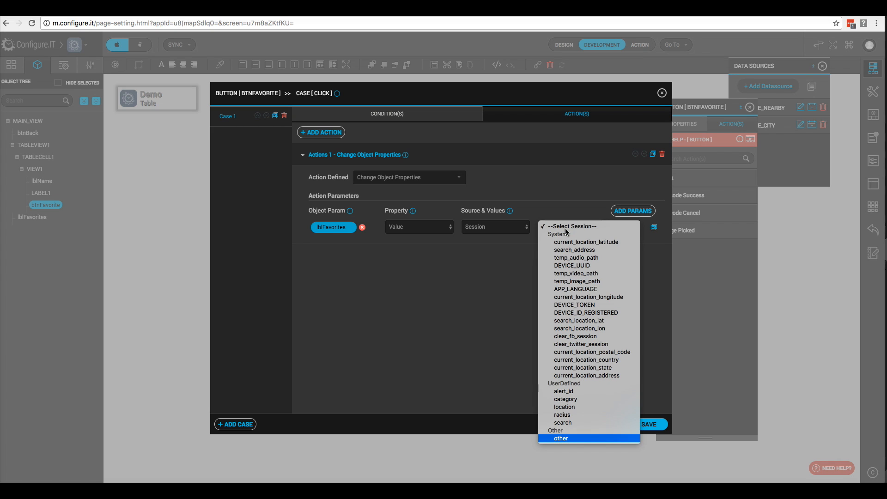
click(562, 439)
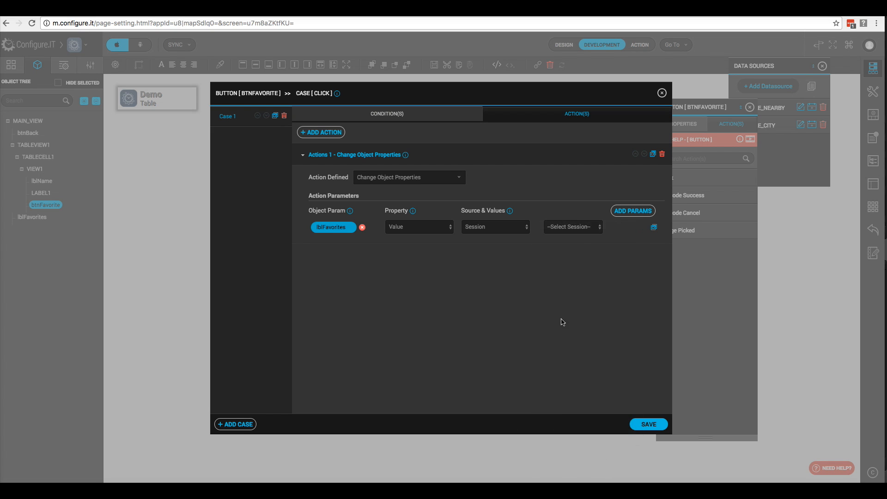
click(565, 245)
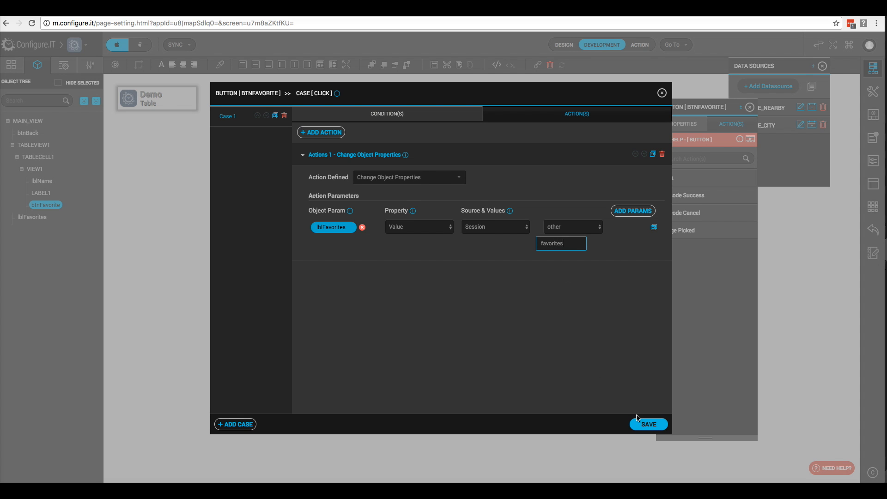
click(651, 424)
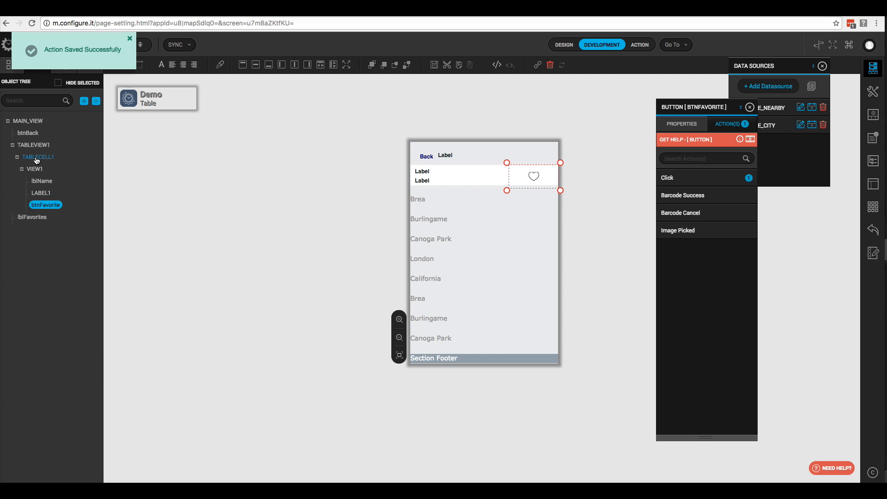
- Set the height of TABLECELL1 to 50
click(37, 157)
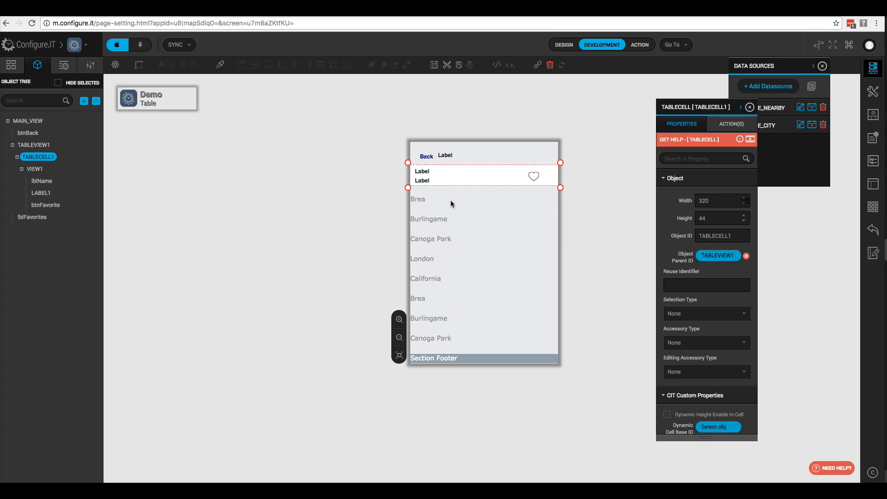
double_click(714, 218)
text(50)
click(419, 181)
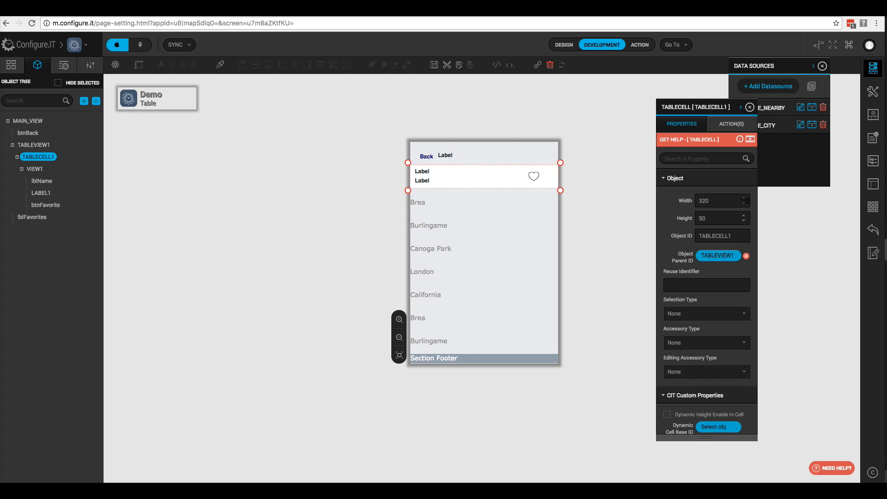
- Add a Change Object Properties action to the Load event of TABLECELL1
click(729, 127)
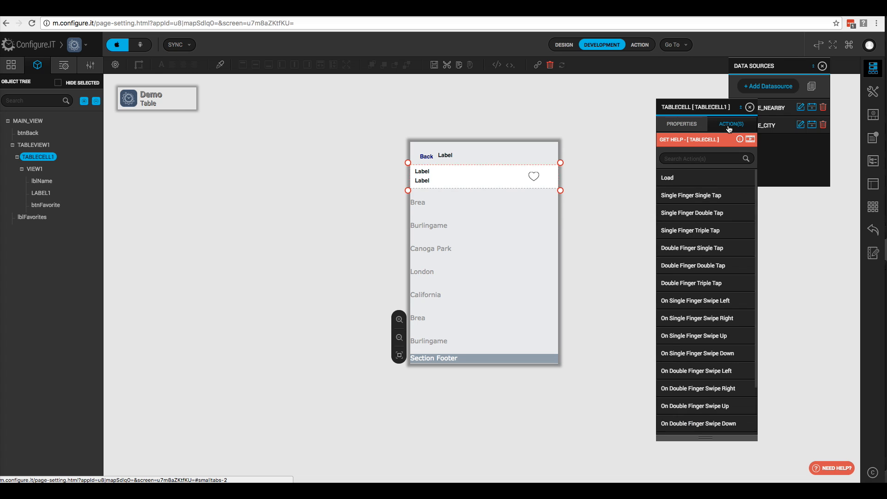
click(675, 179)
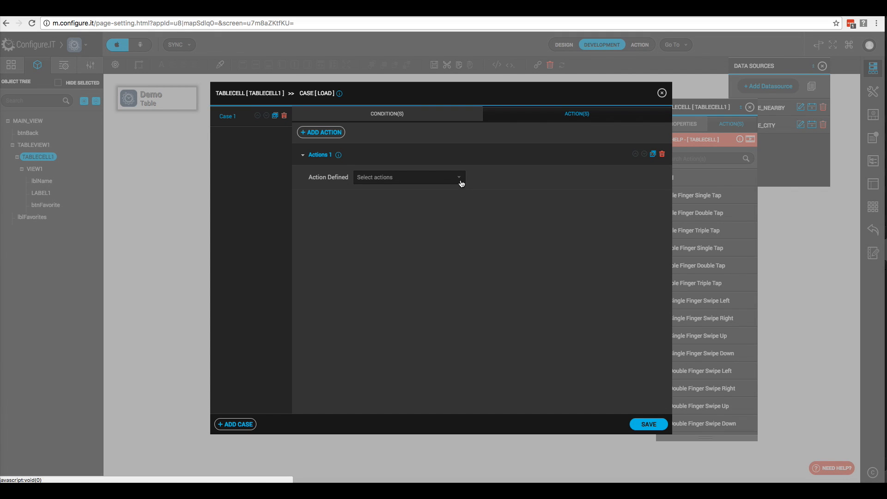
click(459, 179)
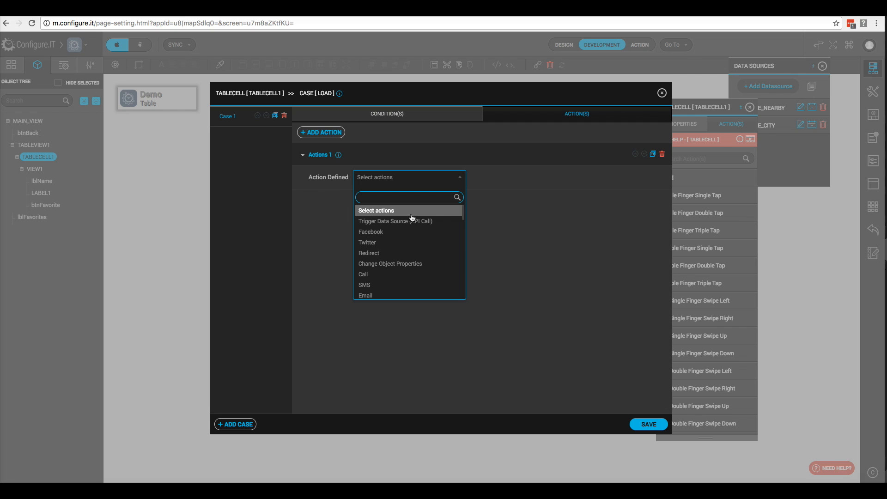
click(397, 263)
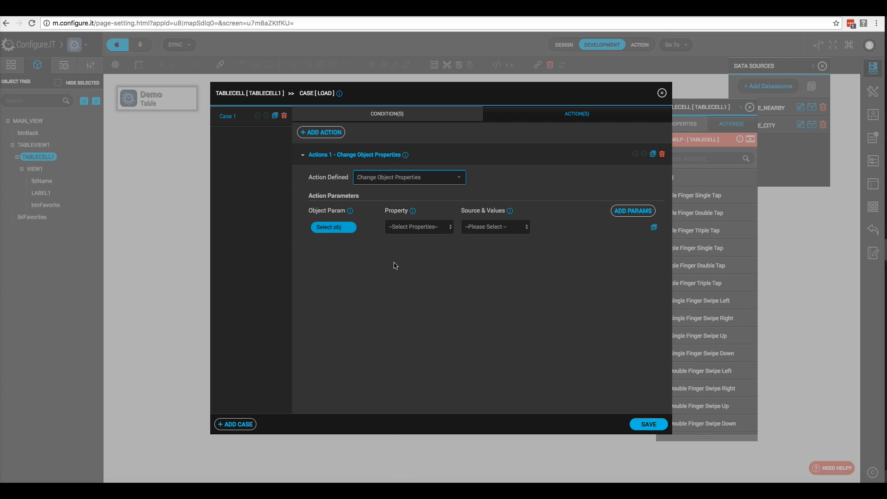
- Make the load action change the Text Color of lblName to a static red, f50c0c
click(330, 228)
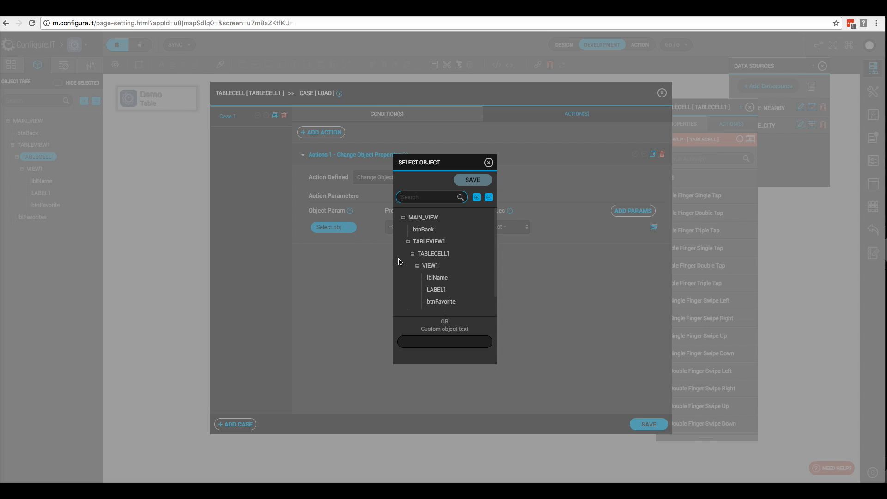
click(427, 279)
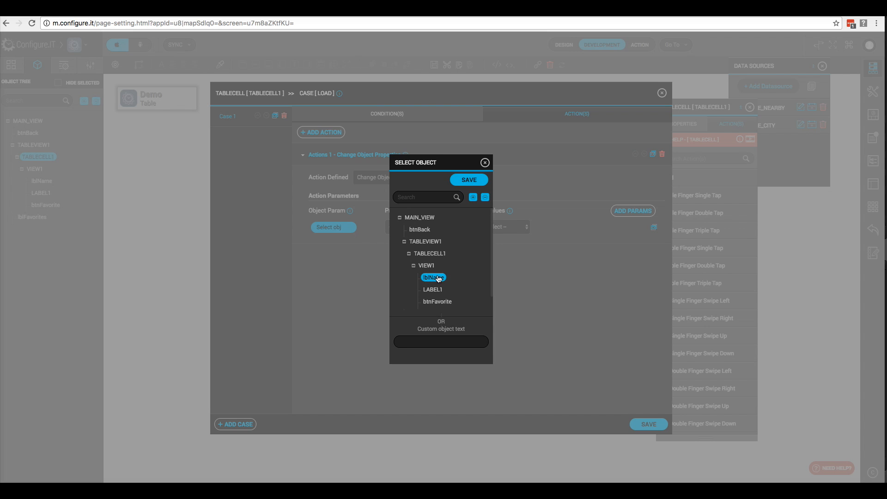
click(467, 180)
click(413, 227)
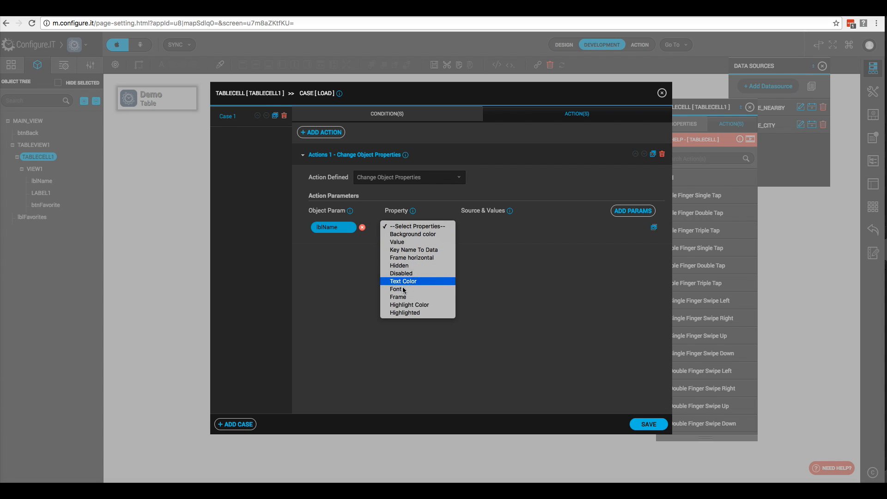
click(484, 240)
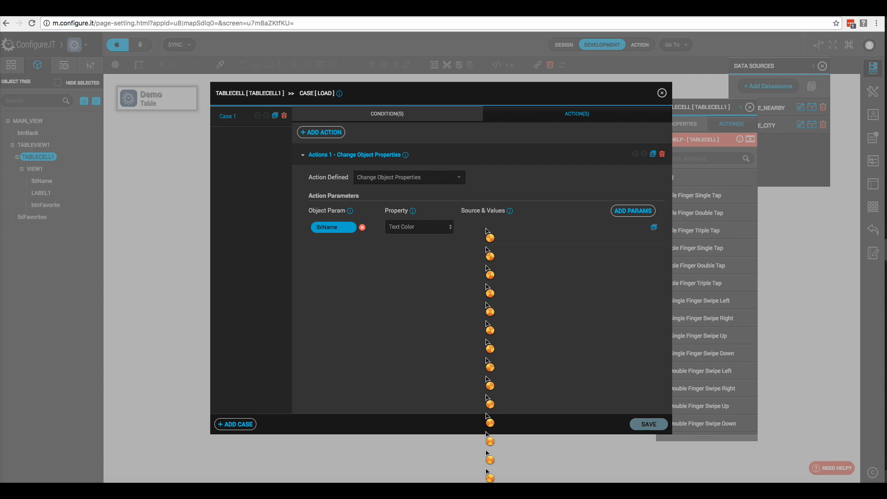
click(541, 227)
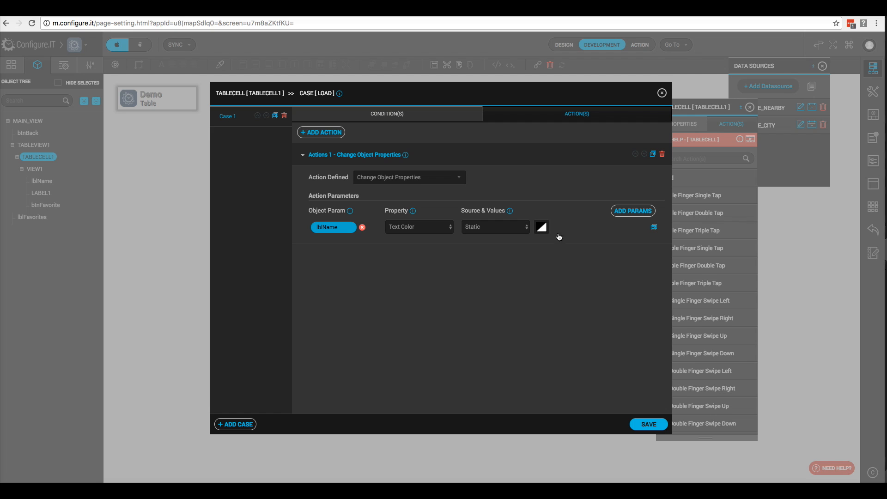
click(646, 267)
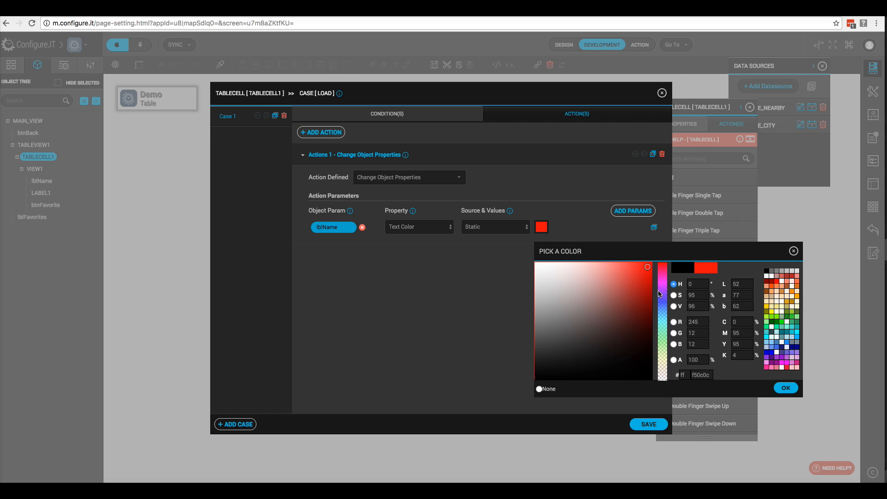
click(785, 388)
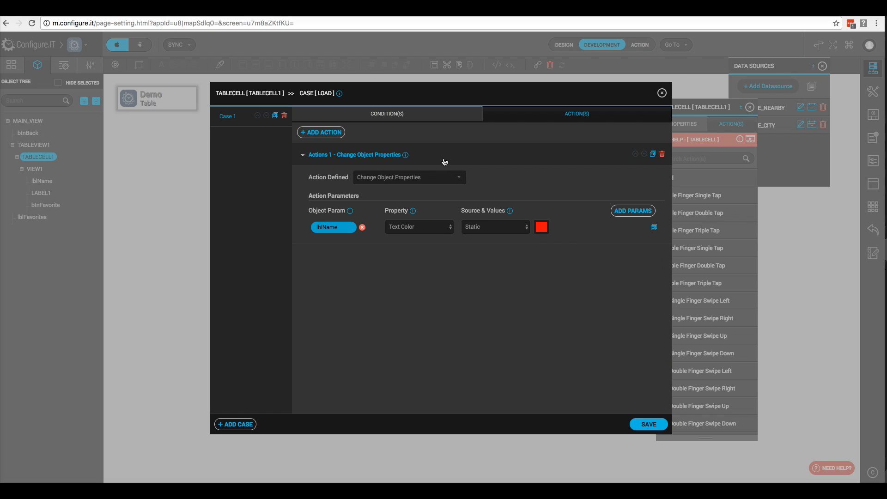
- Add a condition that the GOOGLE_NEARBY response open_now equals the static value 1, and save the load action
click(385, 116)
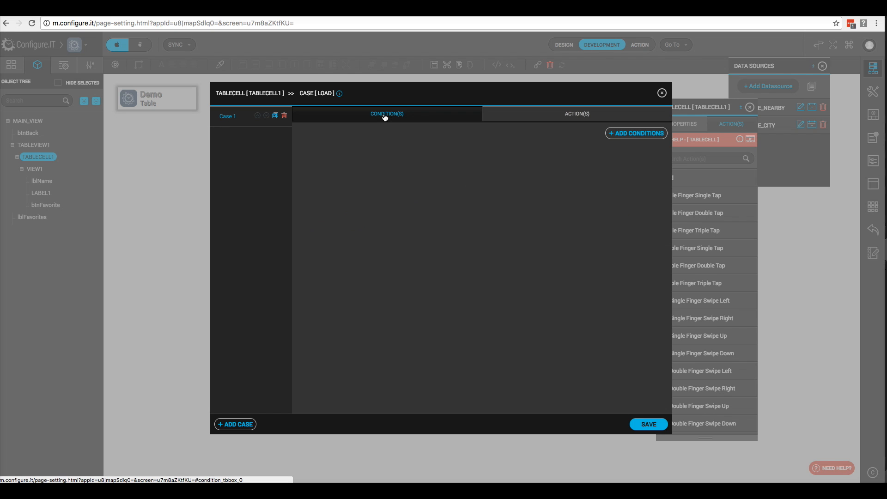
click(635, 135)
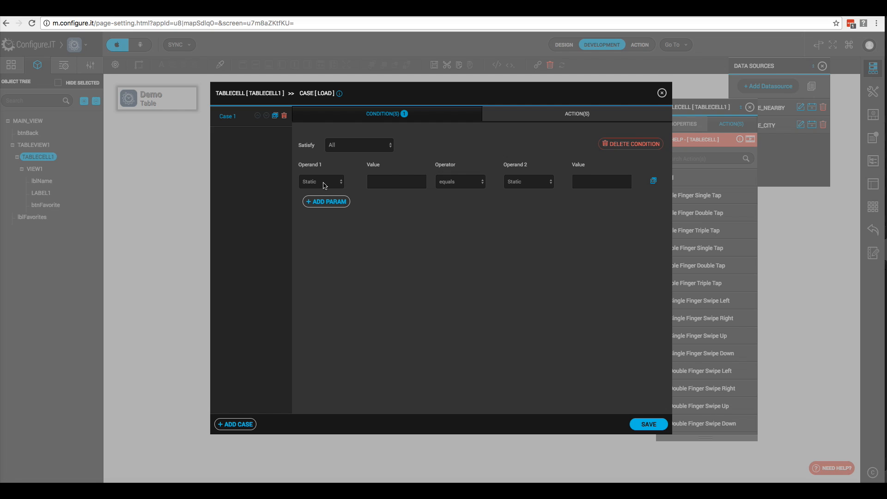
click(323, 182)
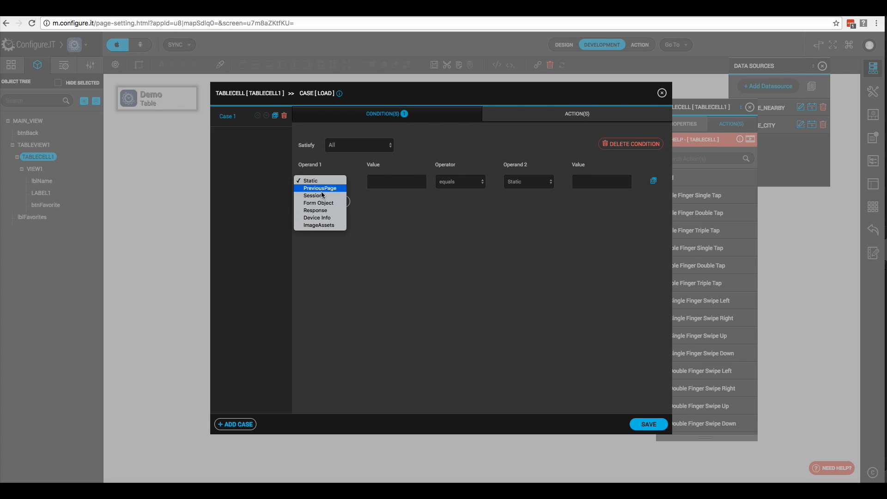
click(323, 210)
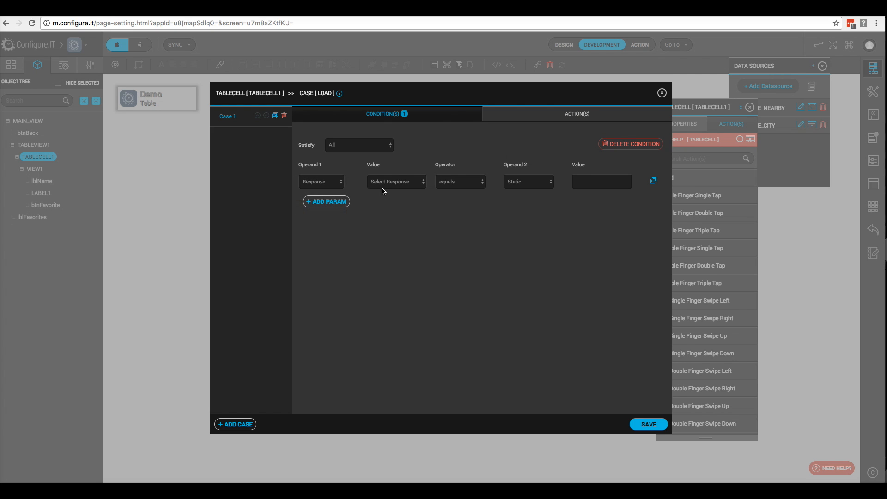
click(389, 182)
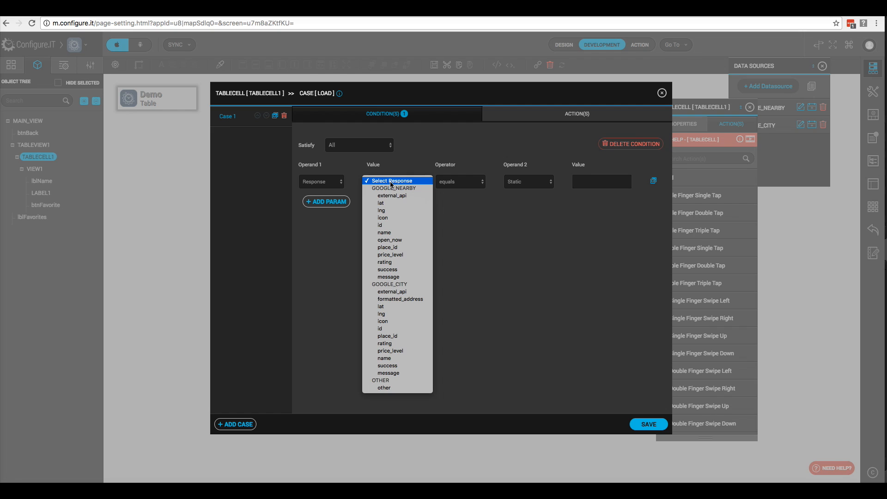
click(396, 240)
click(604, 181)
text(1)
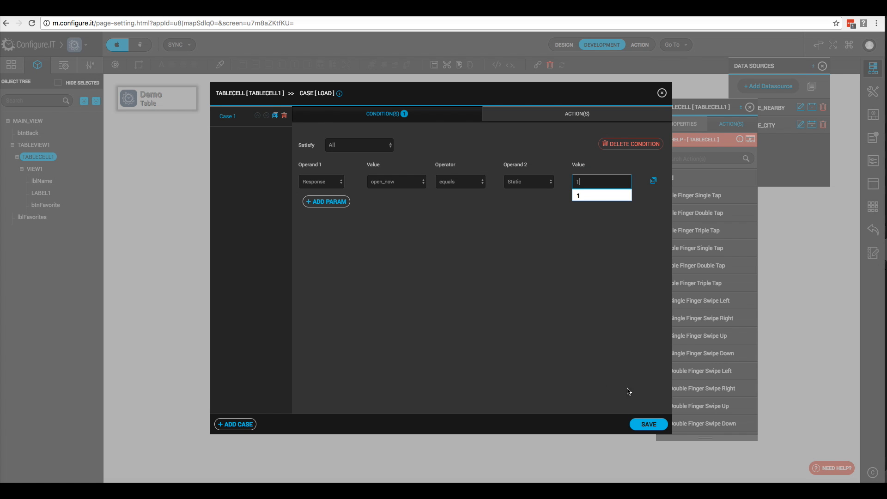
click(644, 423)
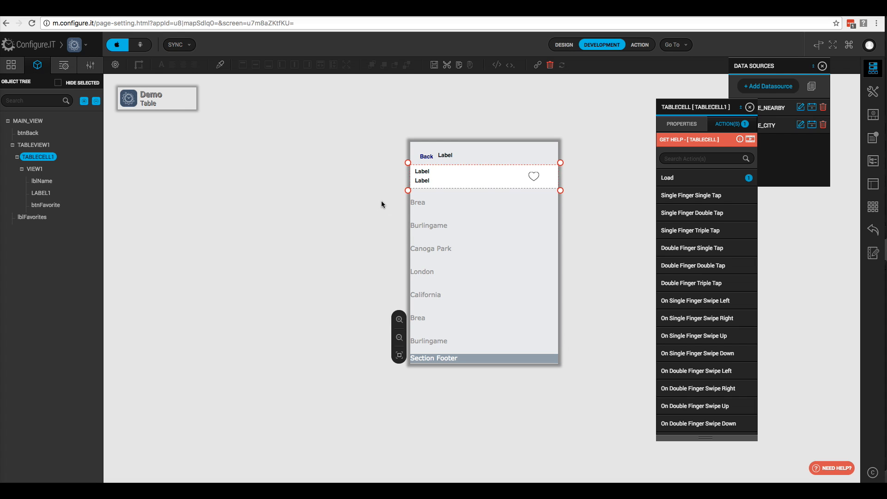
- Set the Separator Style of TABLEVIEW1 to single line
click(39, 146)
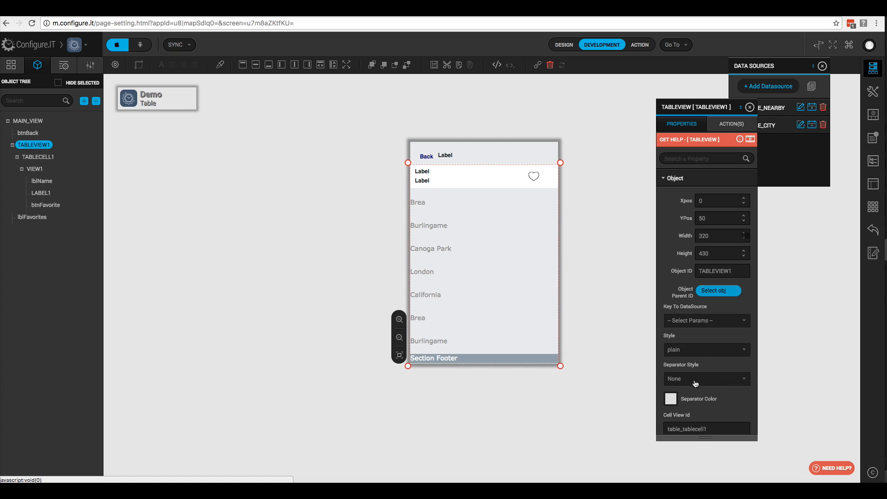
click(719, 383)
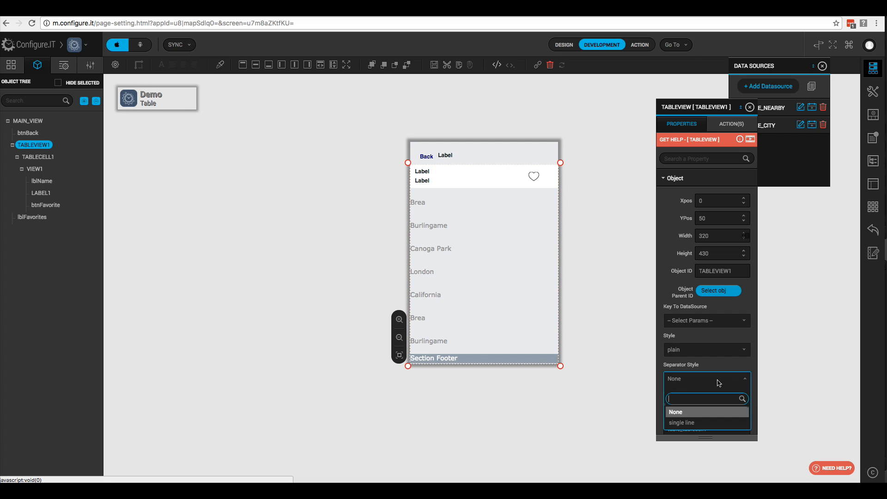
click(702, 421)
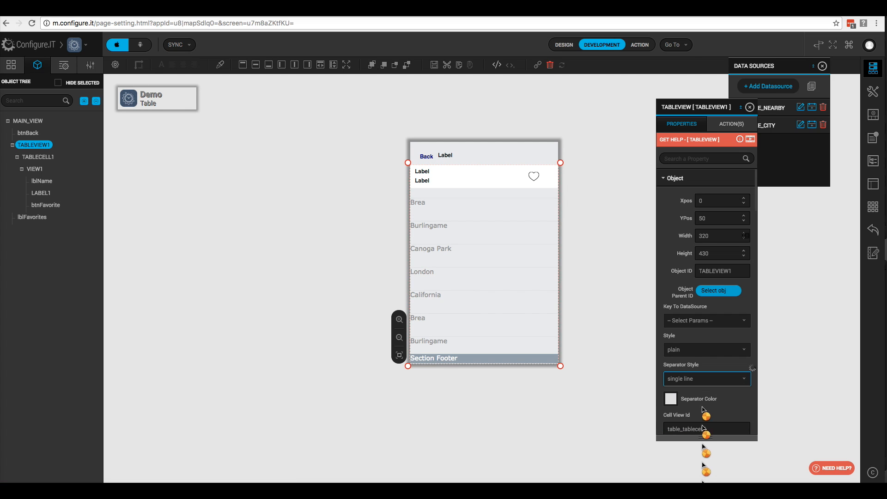
- Set the Single Selection View Id of TABLEVIEW1 to btnFavorite
scroll(697, 363, down, 20)
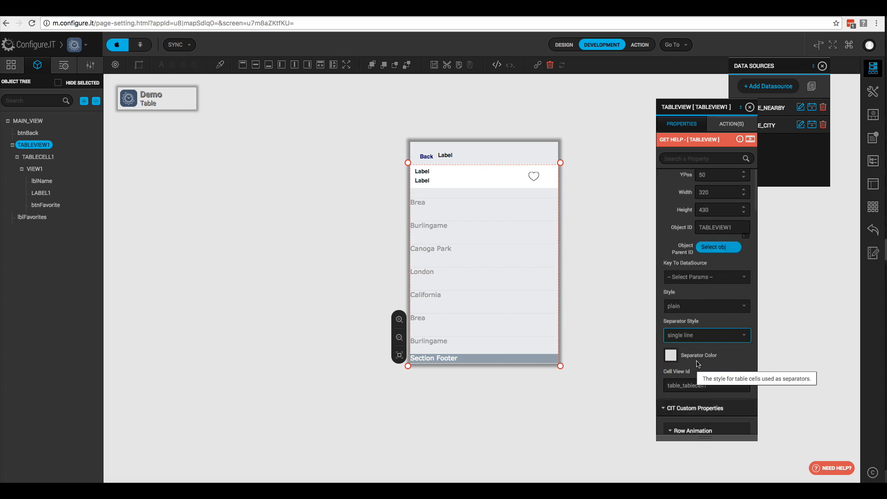
scroll(696, 362, down, 5)
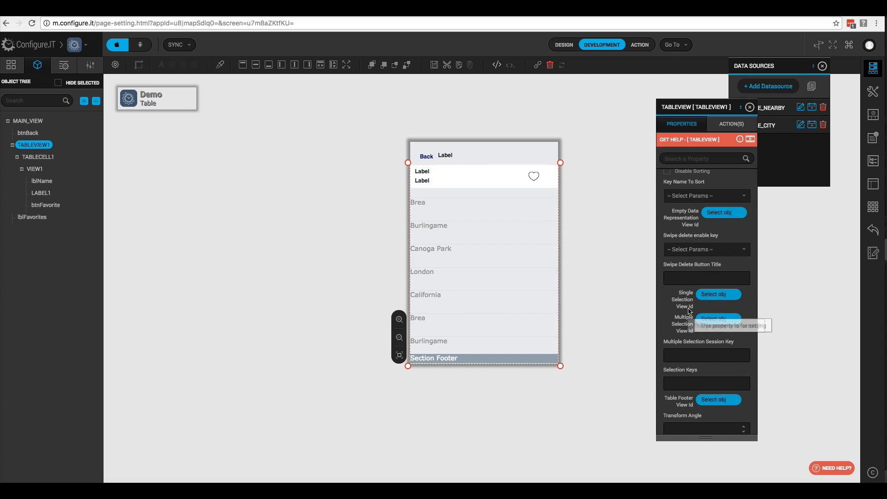
click(722, 296)
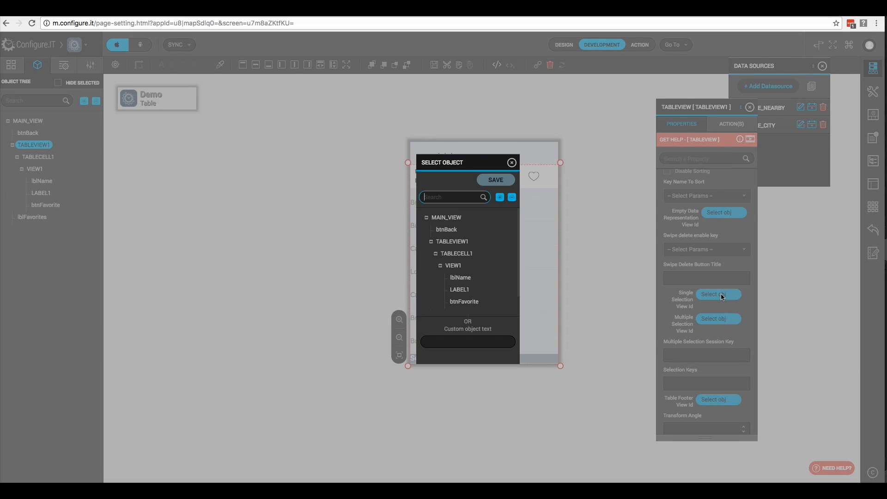
click(441, 301)
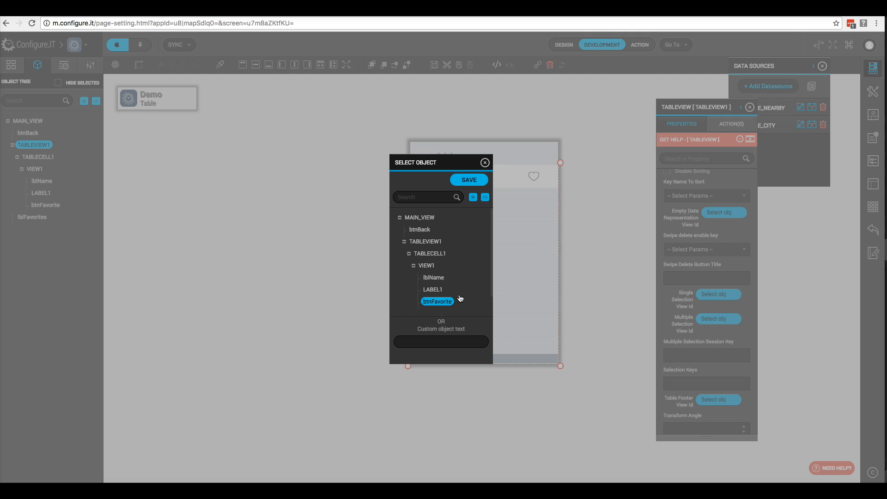
click(468, 181)
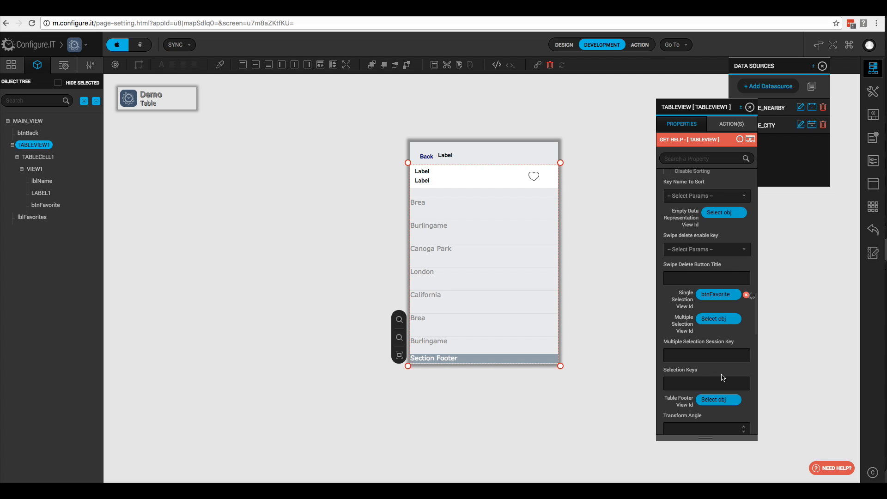
- Set the table view's Multiple Selection Session Key to favorite and its Selection Keys to name
click(705, 353)
text(favorite)
click(714, 383)
text(name)
click(356, 301)
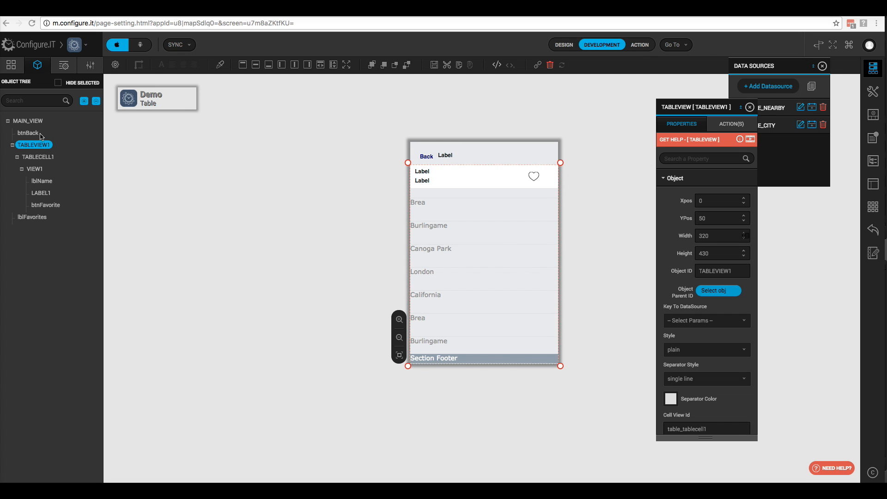
- Add a Trigger Data Source (API Call) action for GOOGLE_NEARBY to the Load event of MAIN_VIEW
click(28, 121)
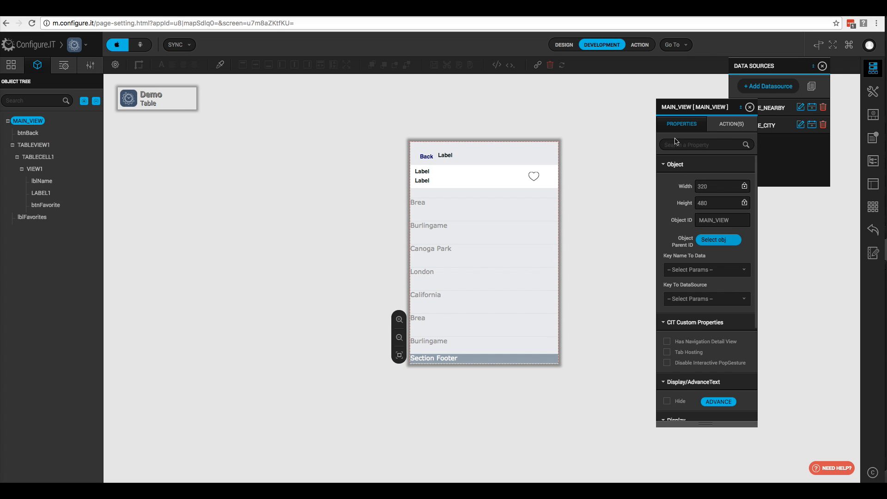
click(724, 128)
click(677, 167)
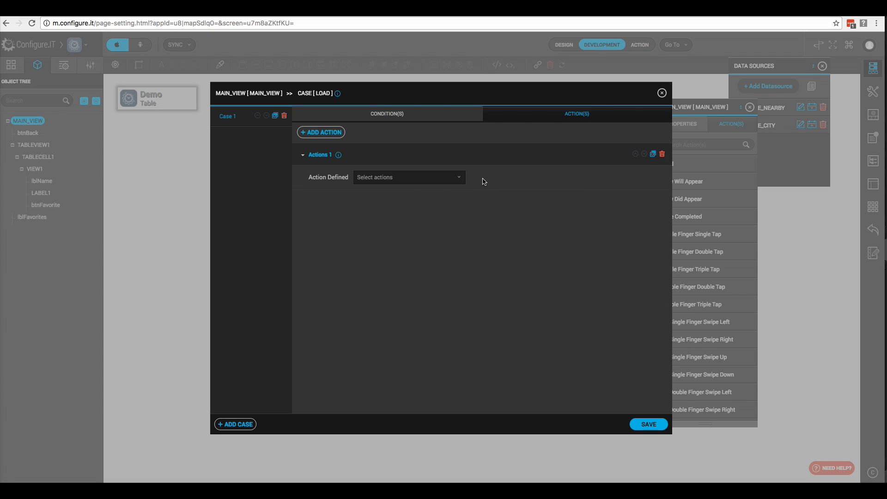
click(460, 181)
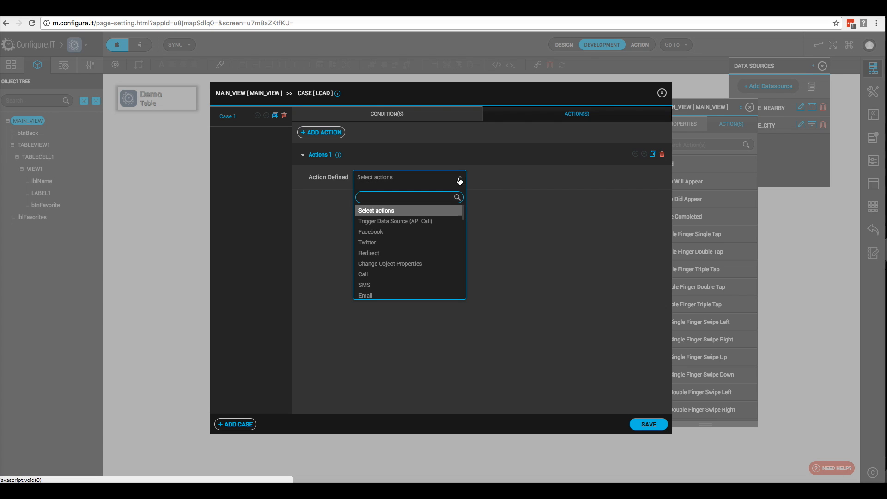
text(api)
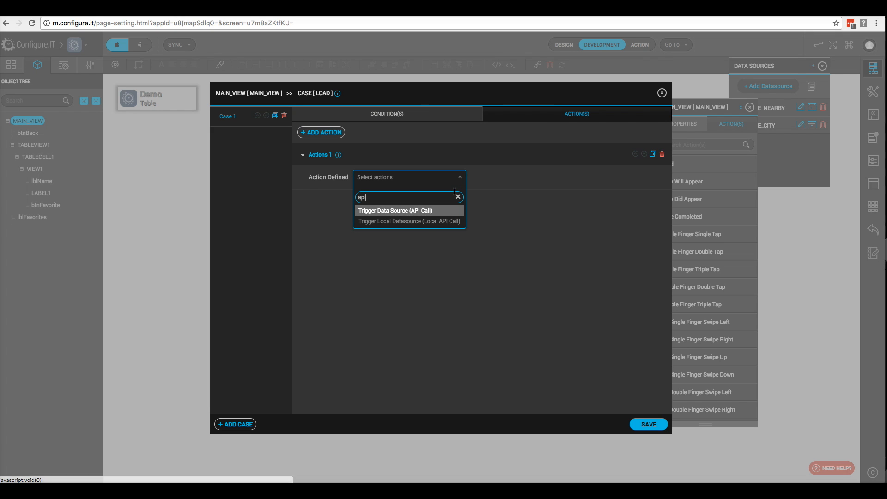
click(407, 212)
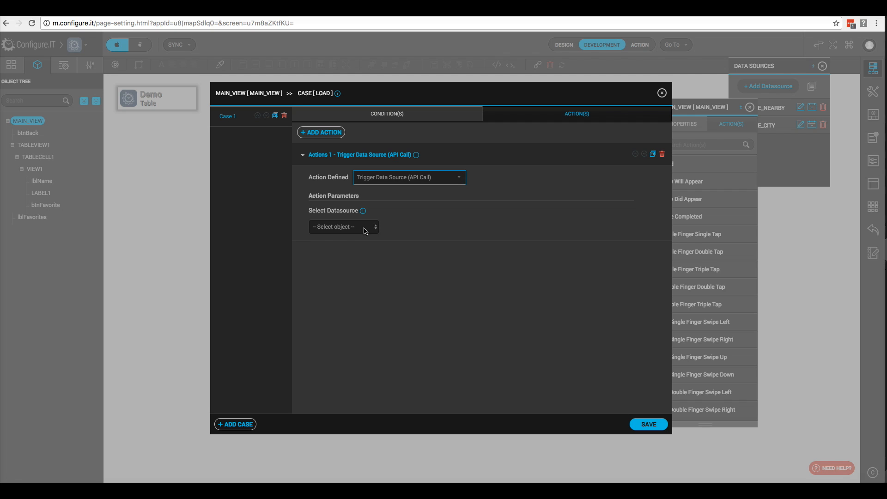
click(365, 230)
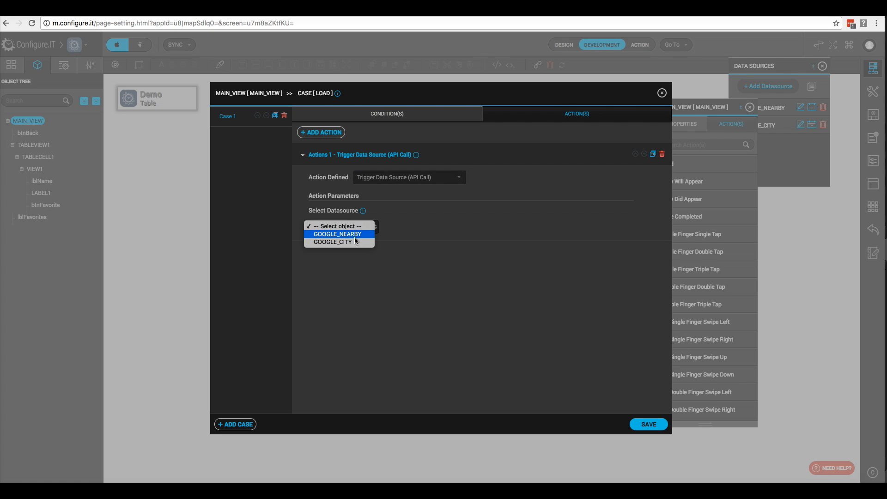
click(356, 234)
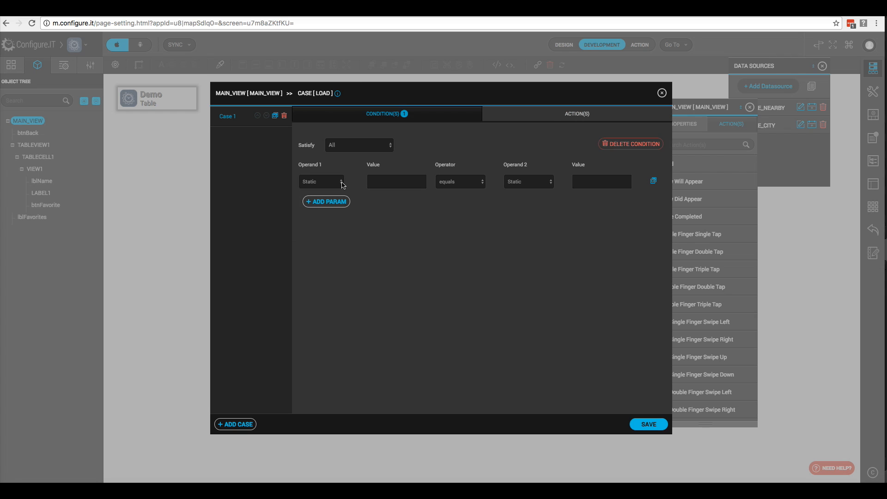
- Set the load case's condition so that the session value search equals the static value distance
click(339, 183)
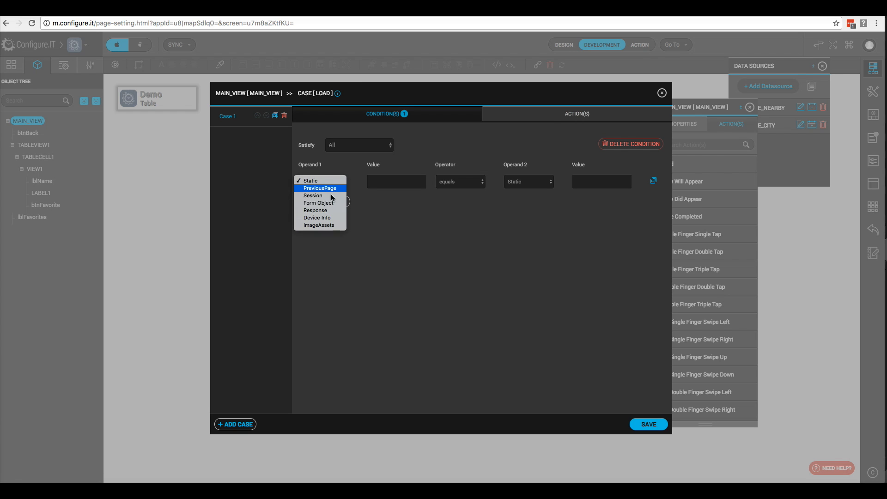
click(331, 196)
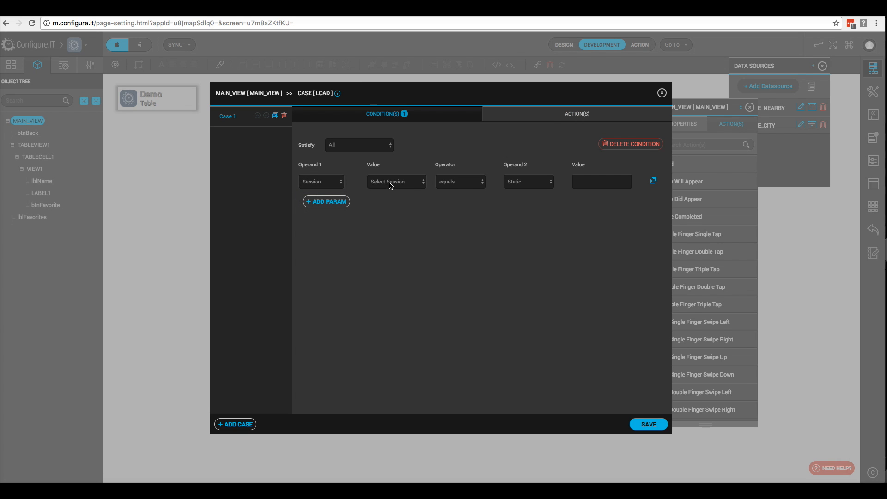
click(392, 183)
click(385, 366)
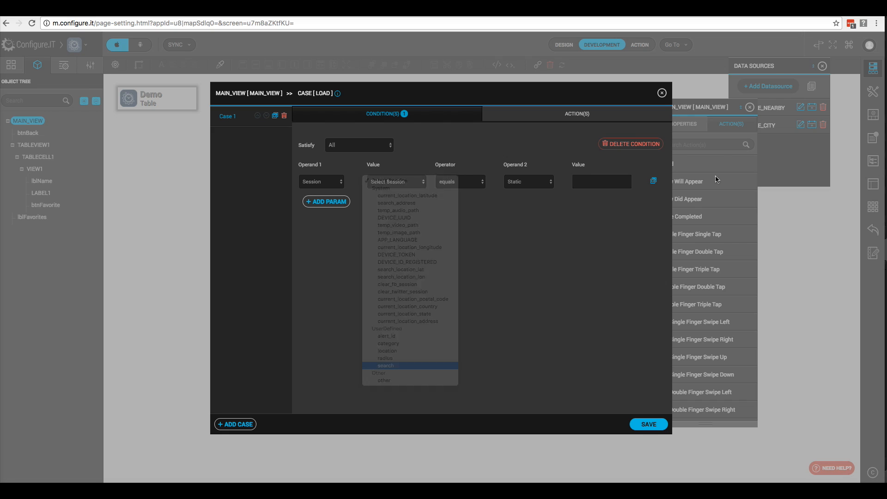
click(602, 181)
text(distance)
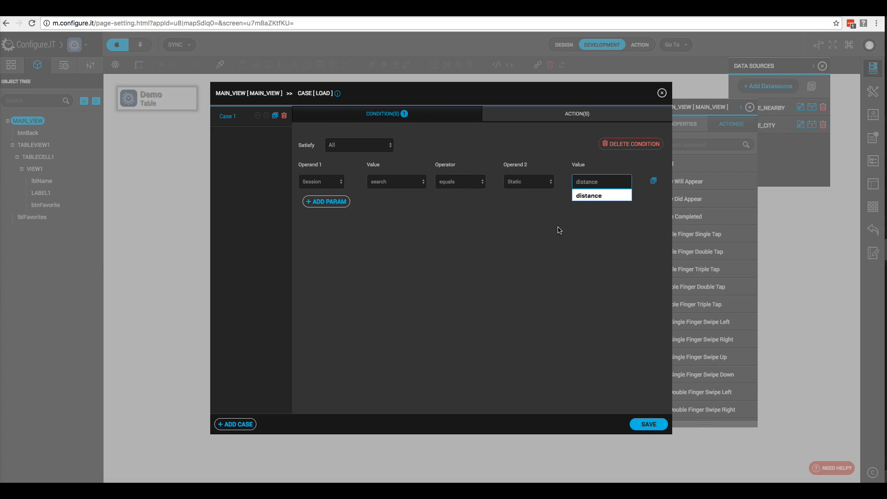
click(519, 263)
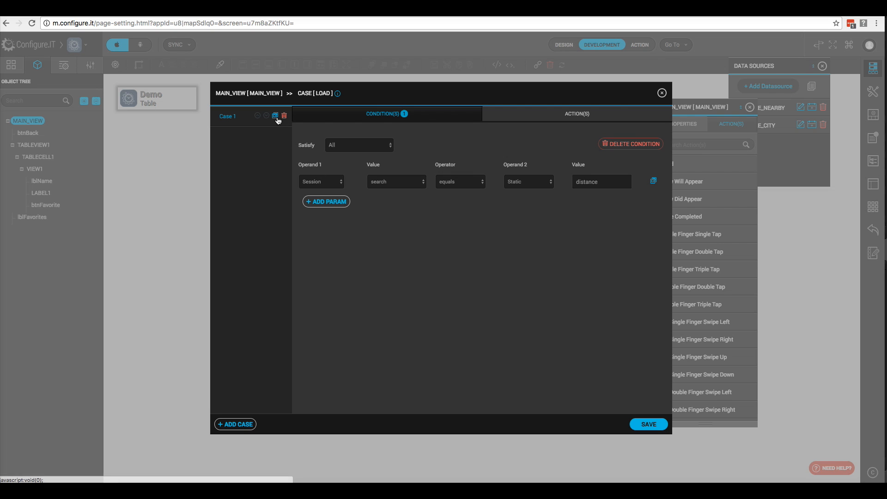
- Duplicate Case 1 and choose GOOGLE_CITY as the datasource triggered by Case 2
click(276, 115)
click(512, 164)
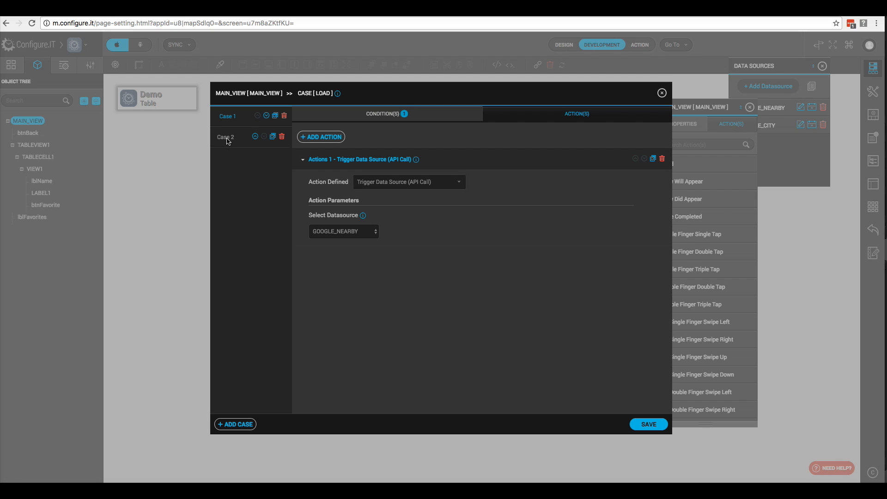
click(227, 138)
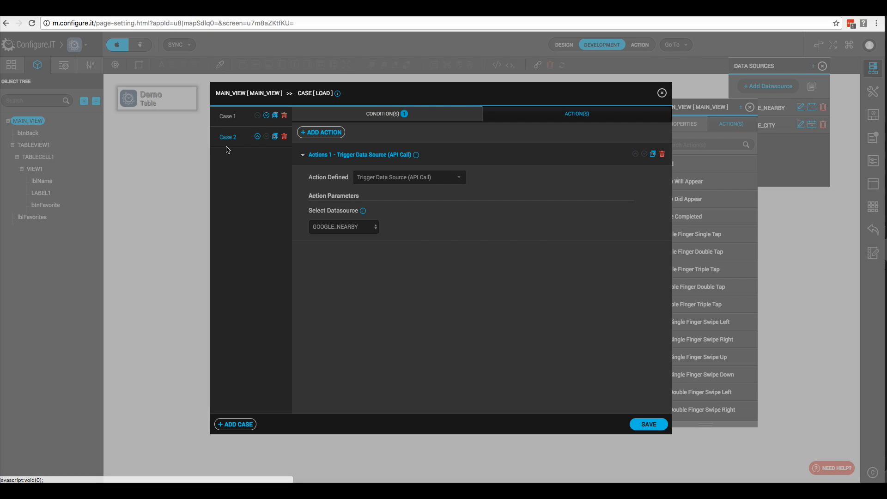
click(373, 227)
click(359, 235)
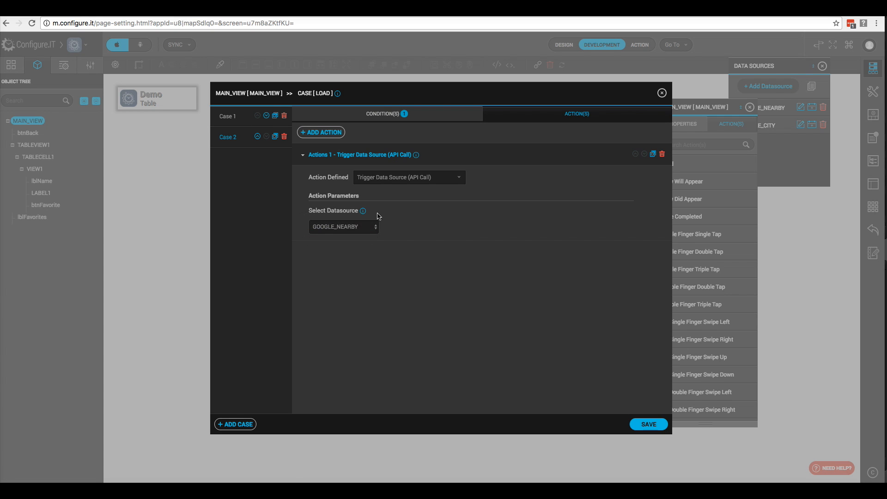
- Change the static value in Case 2's condition to city and save the load cases of MAIN_VIEW
click(378, 117)
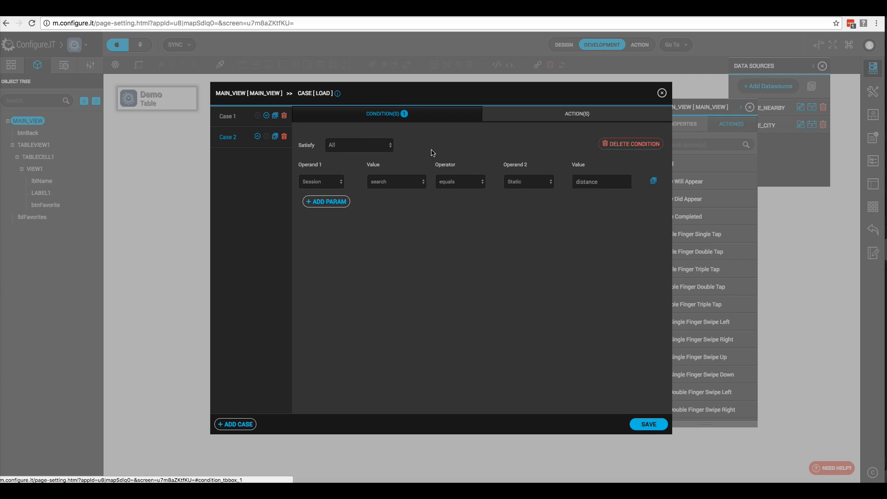
double_click(594, 182)
text(city)
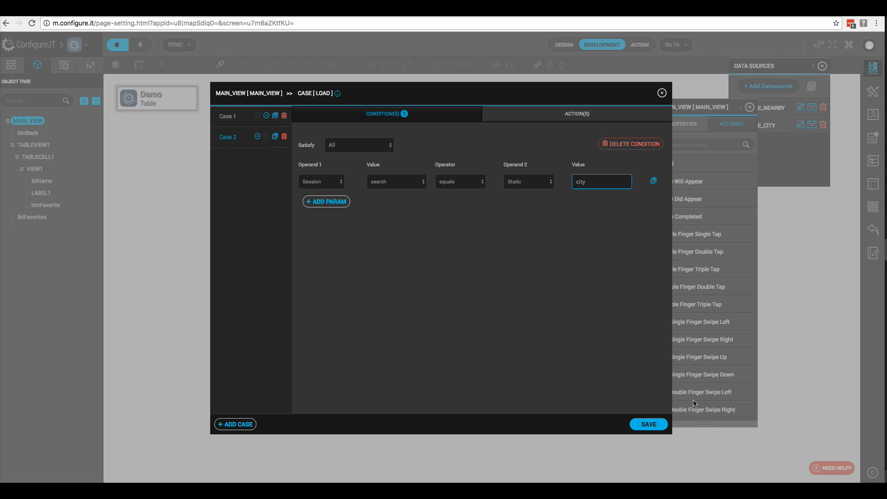
click(649, 429)
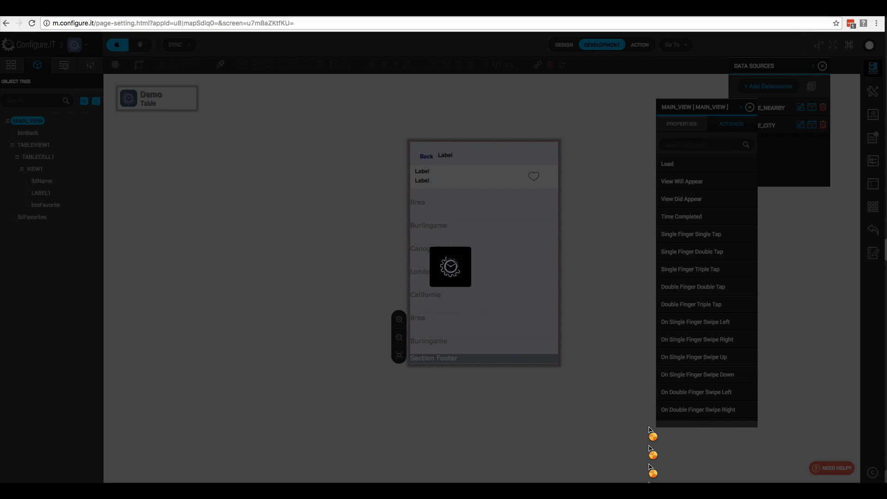
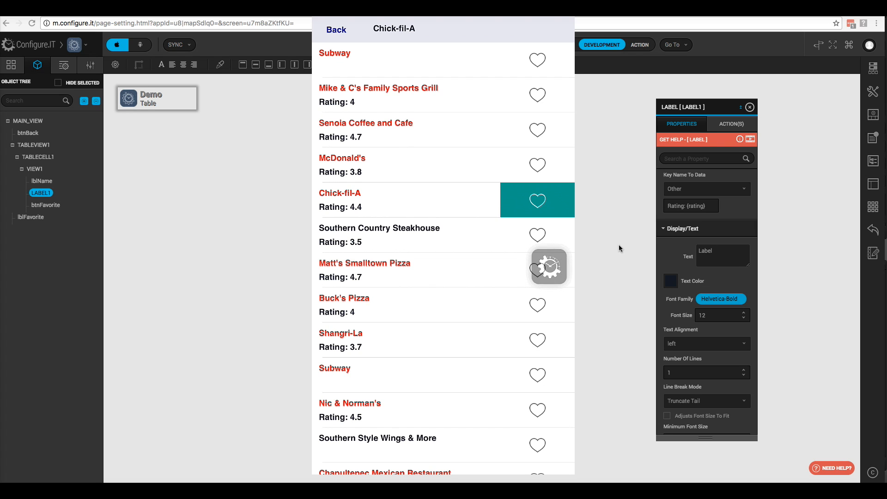
- Clear the Single Selection View Id of TABLEVIEW1 and set its Multiple Selection View Id to btnFavorite
click(619, 248)
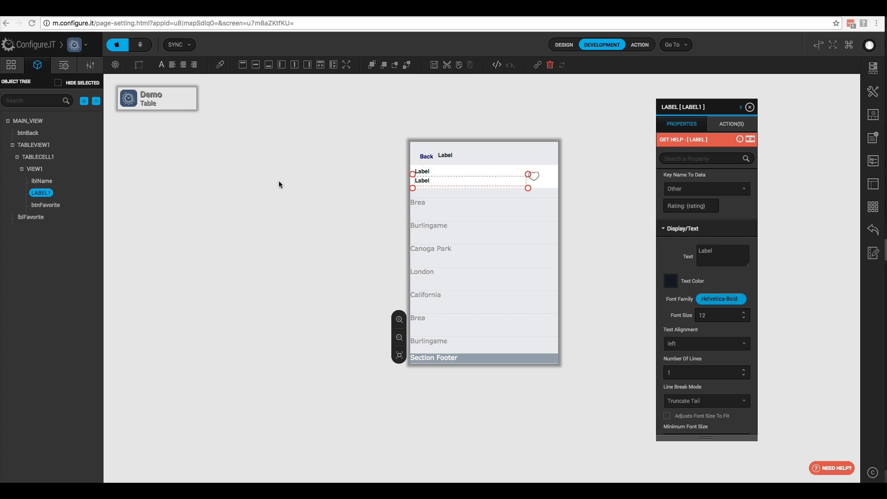
click(27, 149)
scroll(691, 319, down, 10)
scroll(691, 322, down, 10)
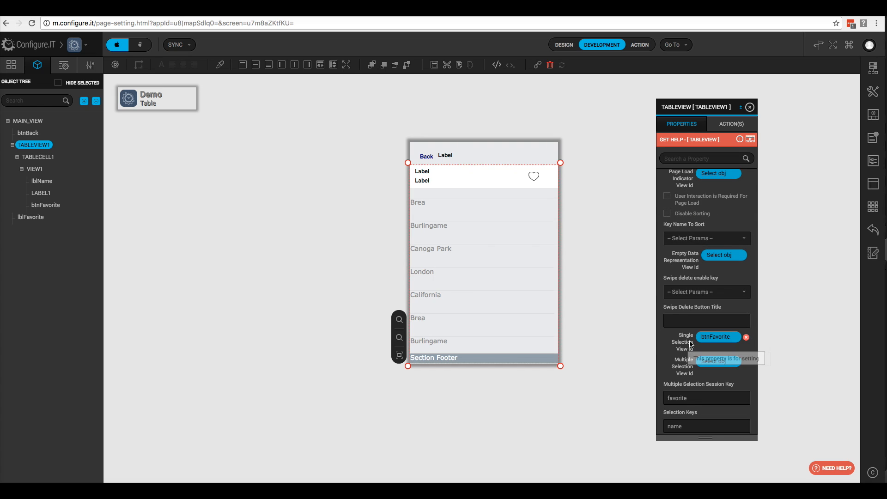
click(746, 340)
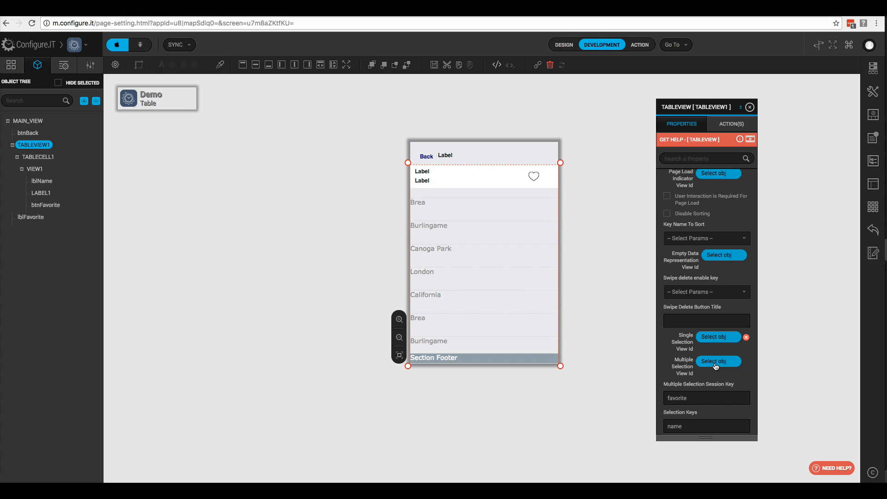
click(715, 362)
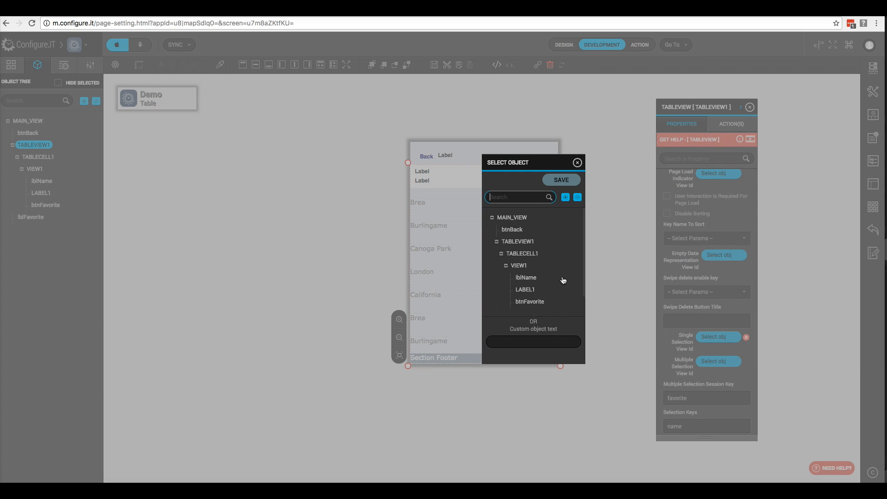
click(438, 302)
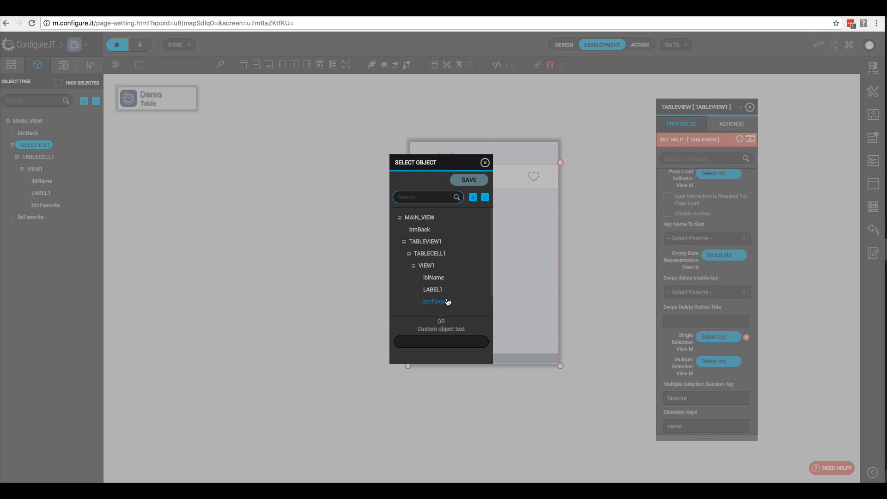
click(439, 302)
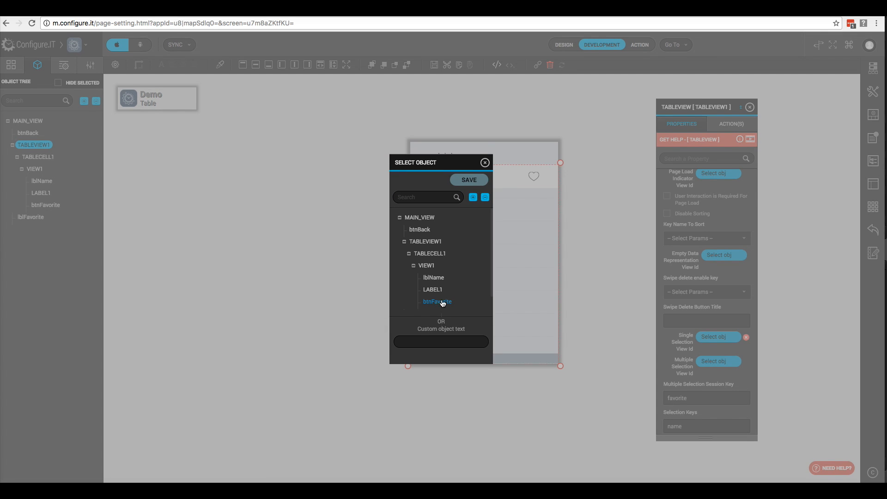
click(469, 181)
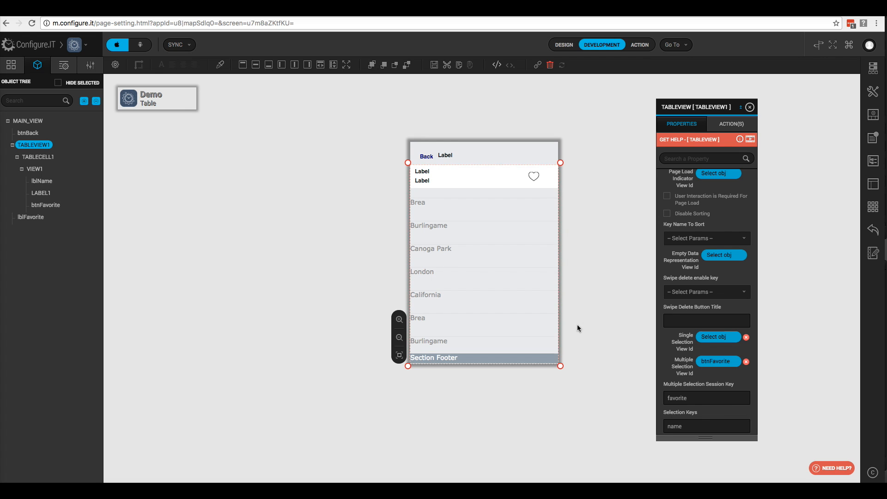
- Open the Demo project's backend and go to the list of tables in its database configuration
click(685, 45)
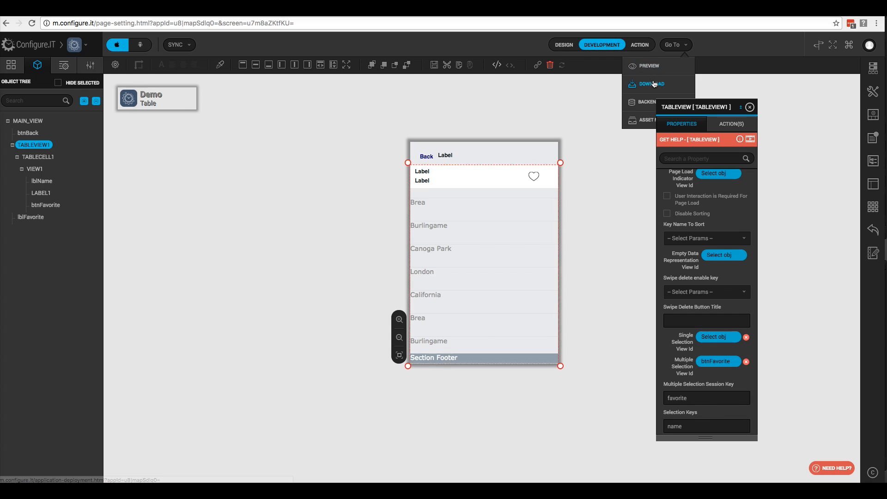
click(646, 104)
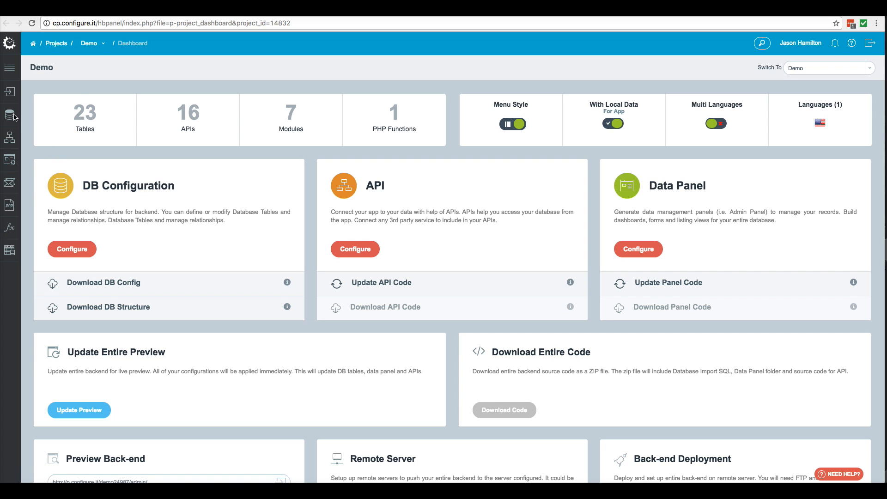
mouse_move(11, 115)
click(41, 116)
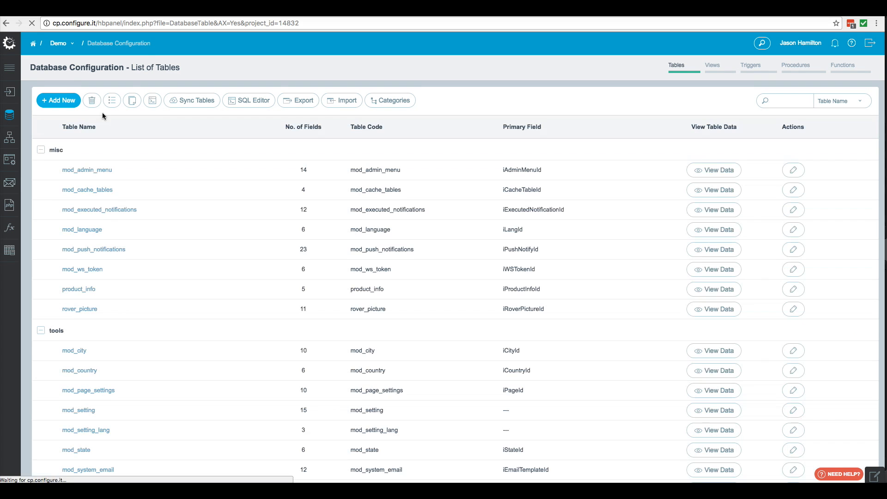
- Add a new database table named favorites in the Misc category, keeping the default number of fields
click(59, 100)
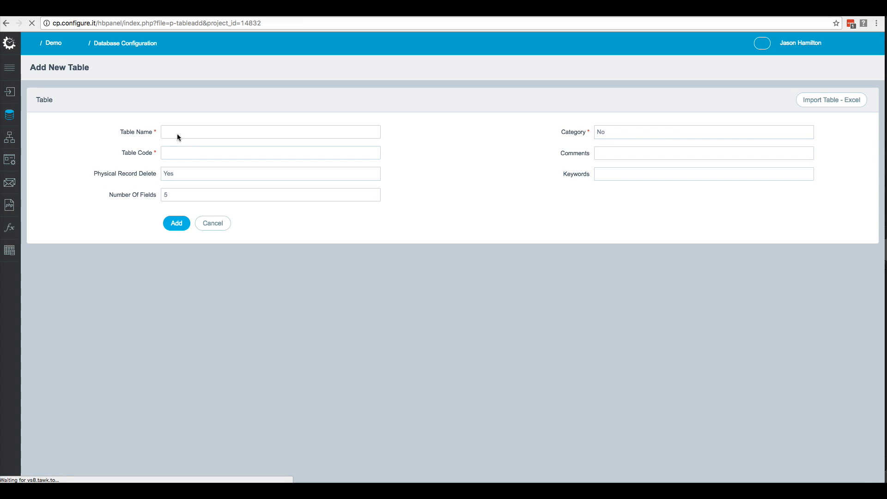
text(favor)
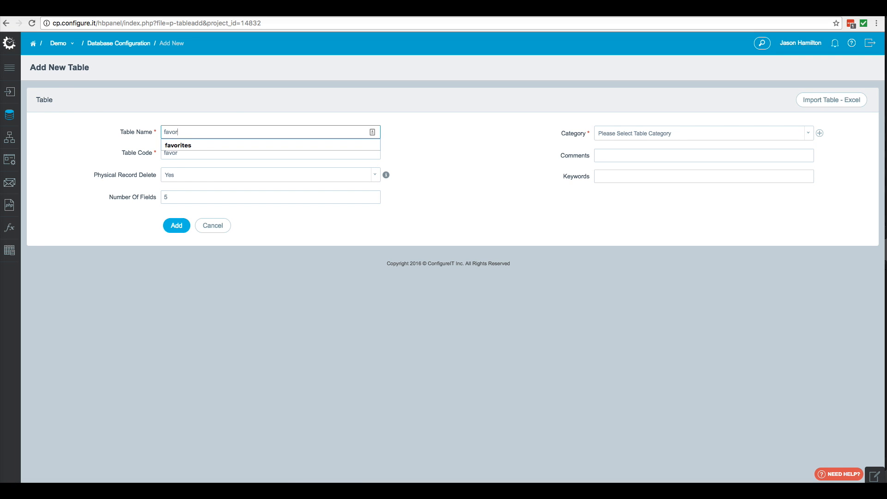
key(Down)
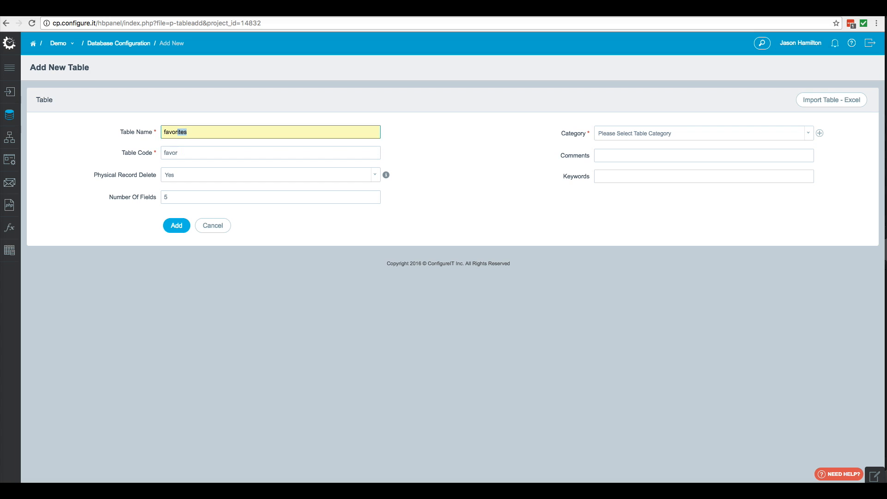
key(Tab)
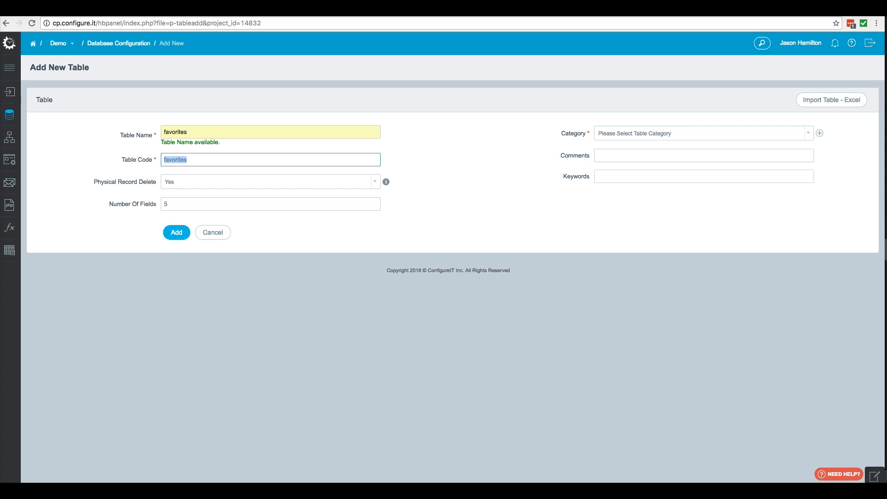
click(631, 133)
click(611, 164)
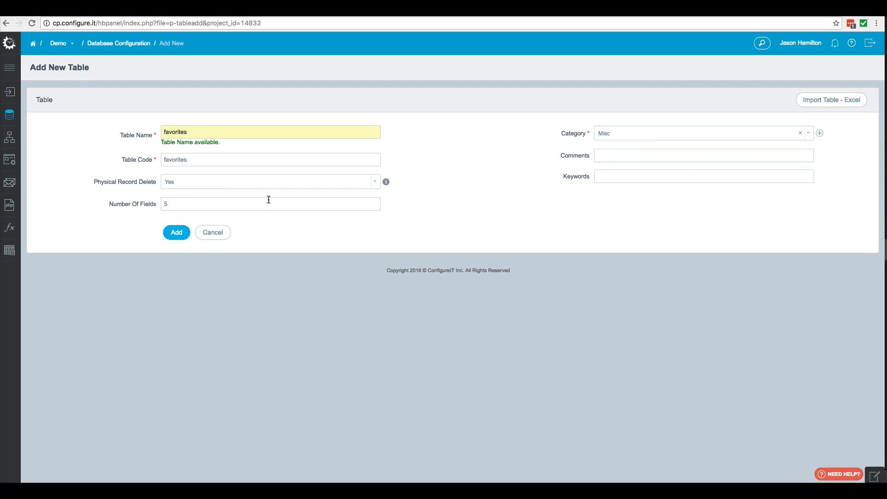
click(210, 204)
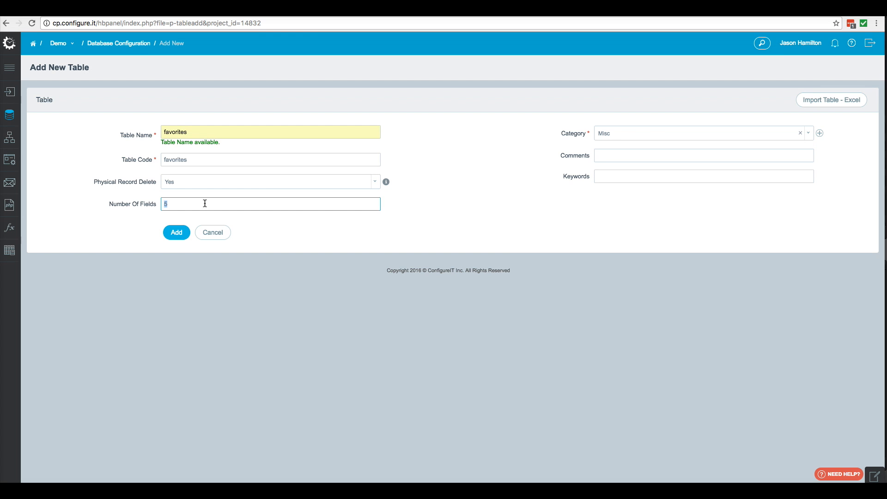
click(180, 234)
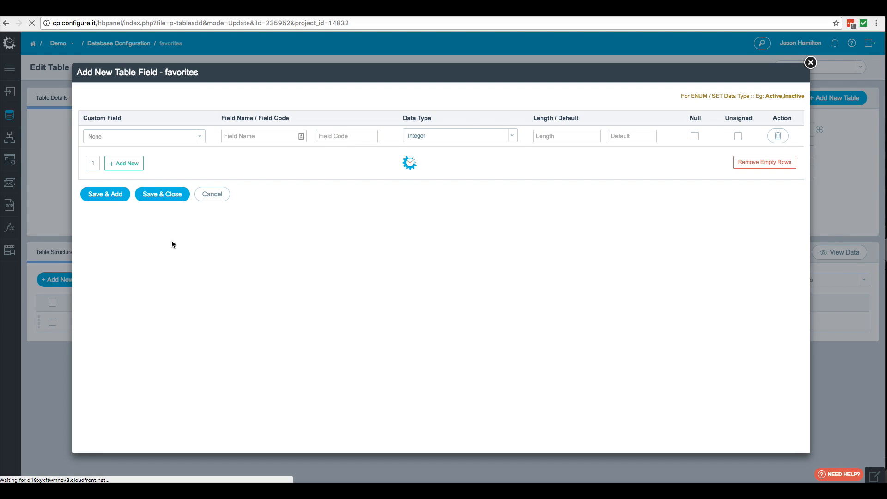
- Define a vGoogleId field and a predefined Added Date field for the favorites table, and save them without the empty rows
click(233, 136)
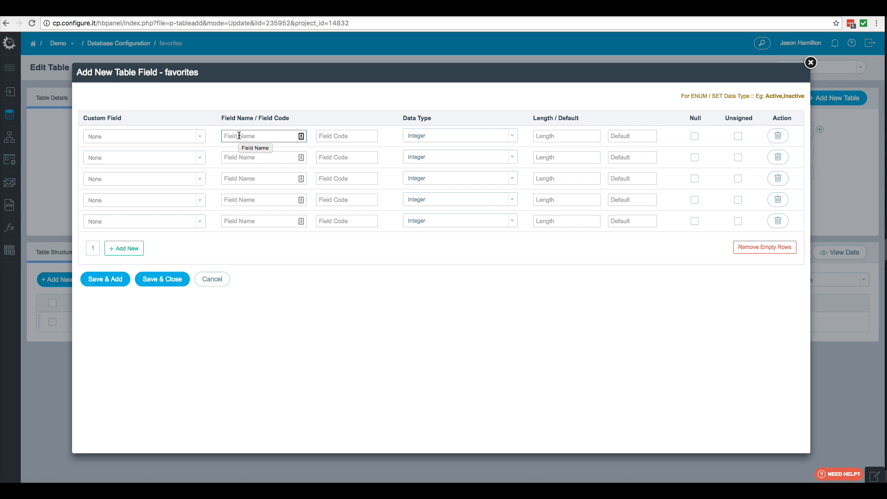
text(vGoogleId)
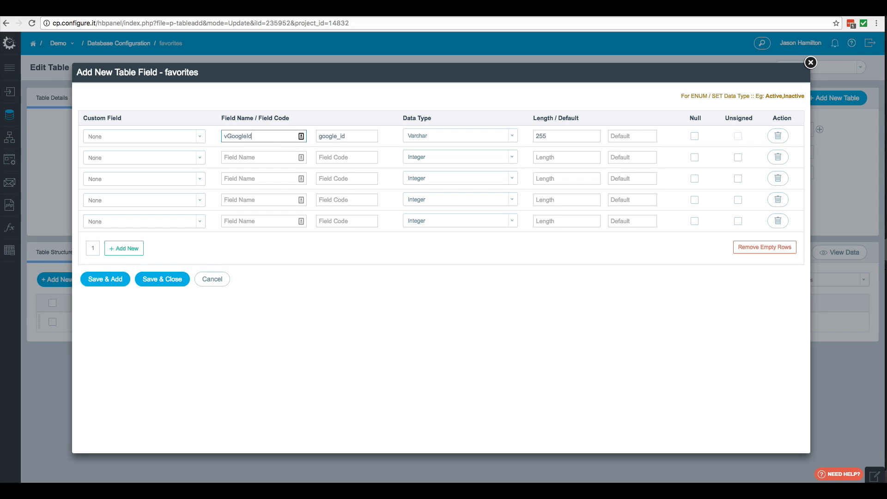
click(243, 158)
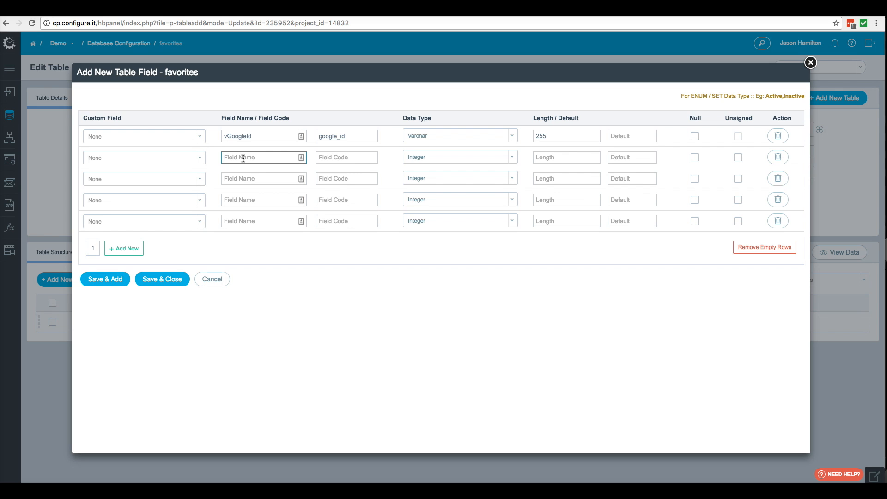
click(198, 160)
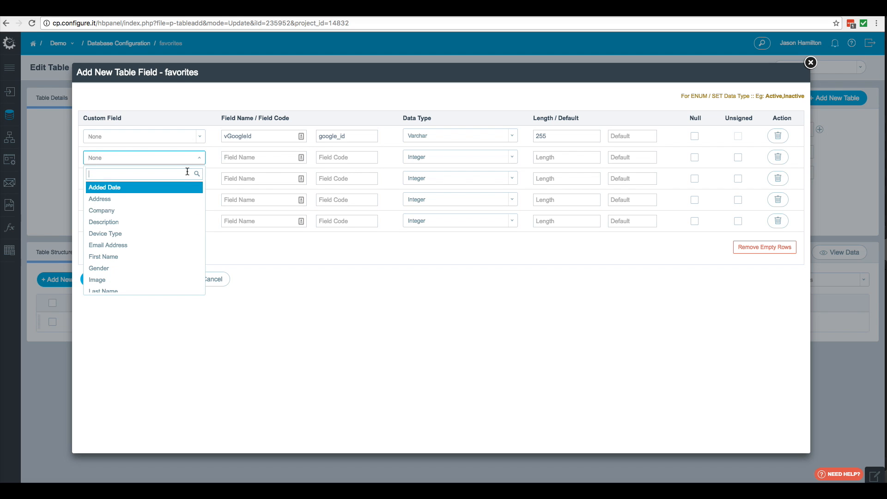
click(180, 188)
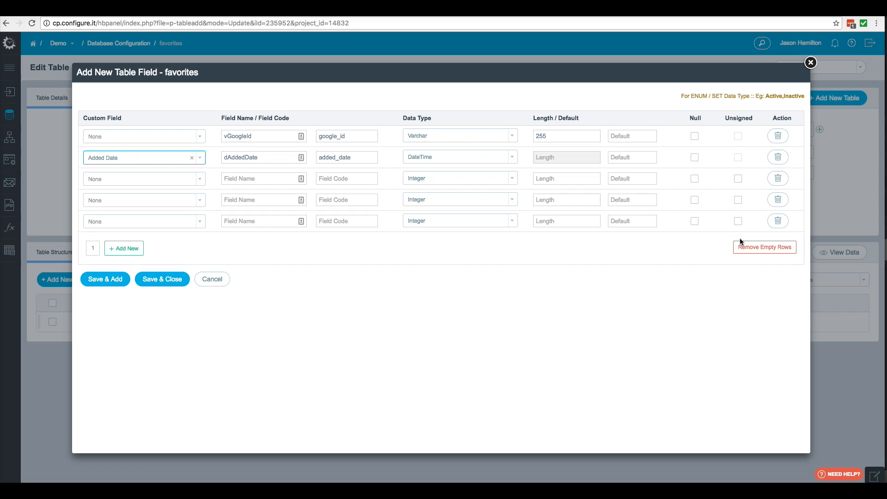
click(749, 247)
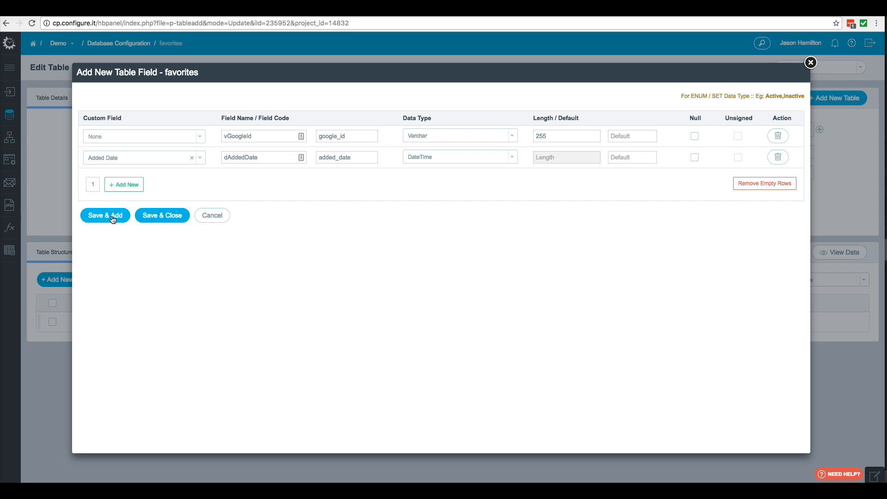
click(159, 217)
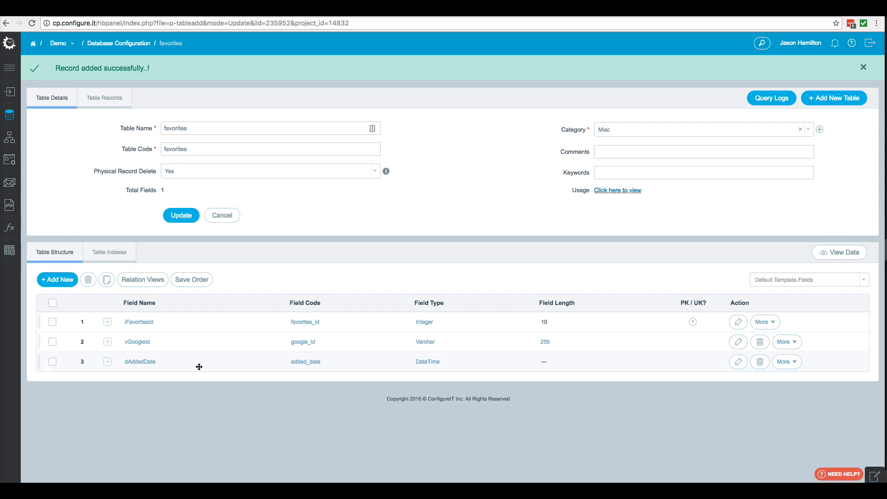
- Start a new API named add_favorites in the API configuration and assign it to the Misc category
click(11, 139)
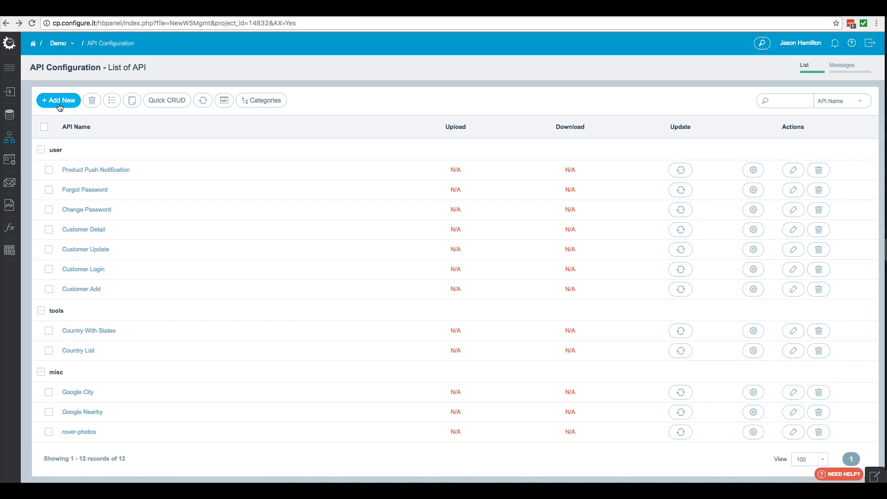
click(59, 101)
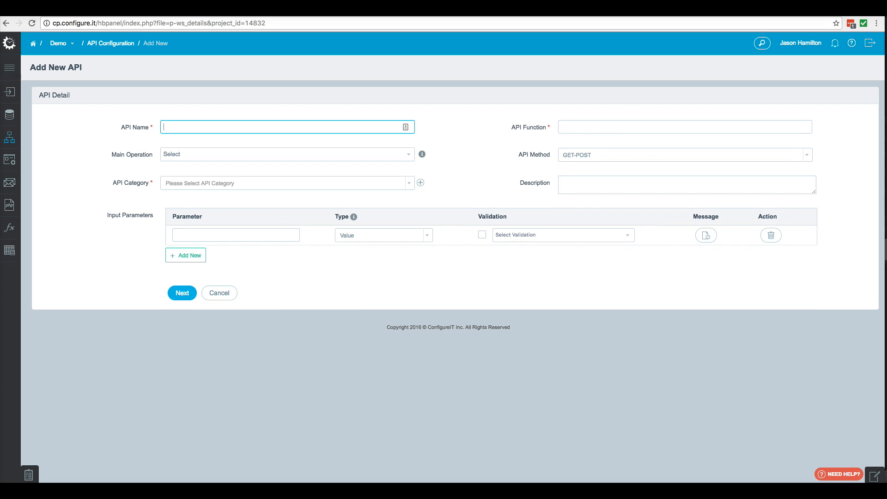
text(add_favorites)
click(186, 187)
click(182, 218)
- Give the add_favorites API a google_id input parameter of type Array (String) and proceed to its flow configuration
click(199, 232)
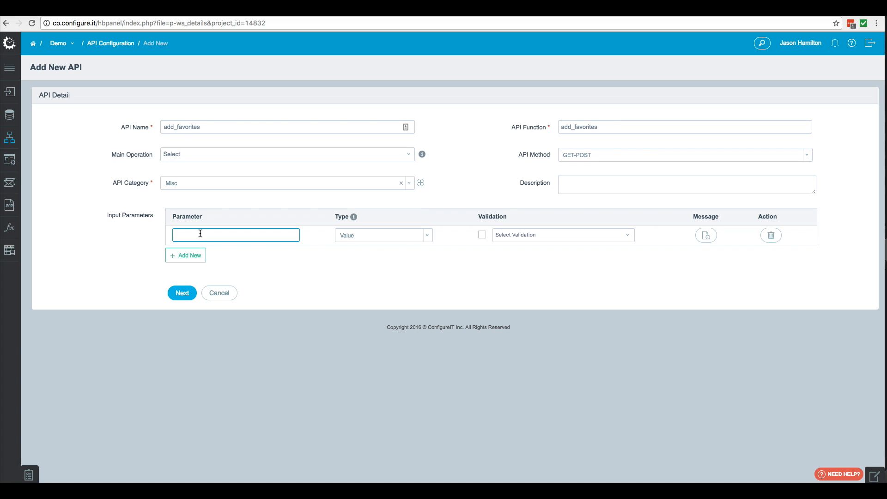
text(google_id)
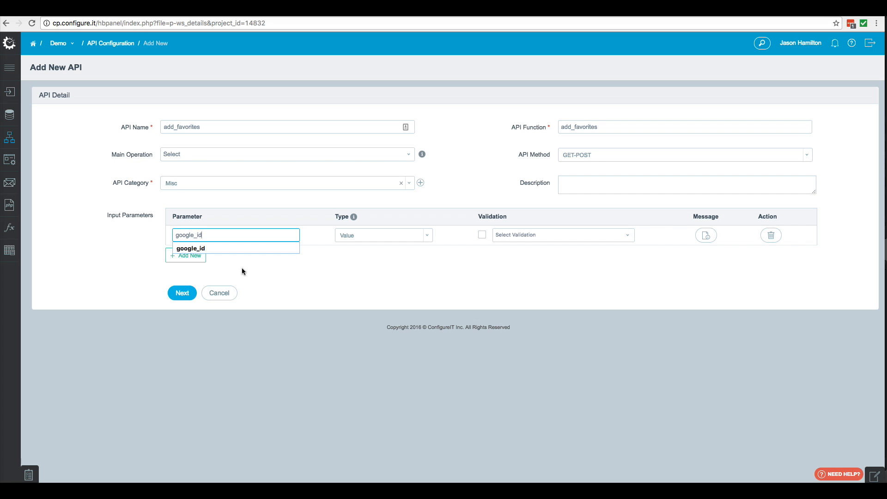
click(254, 275)
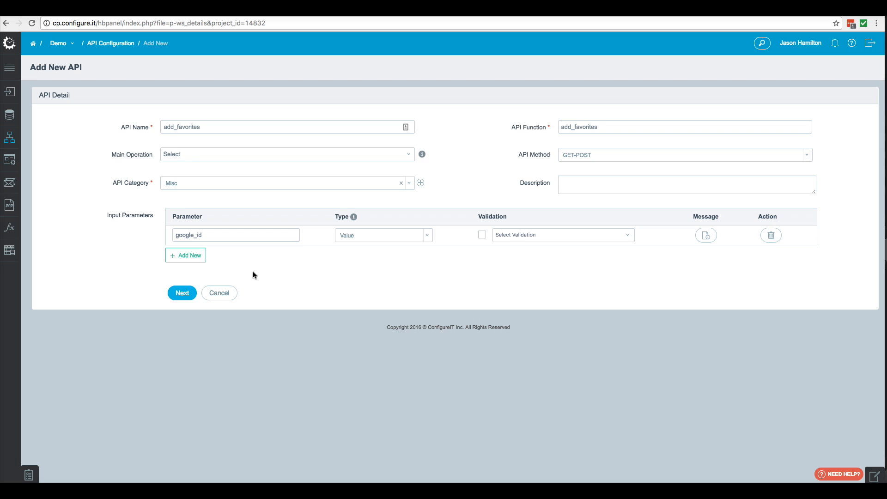
click(426, 237)
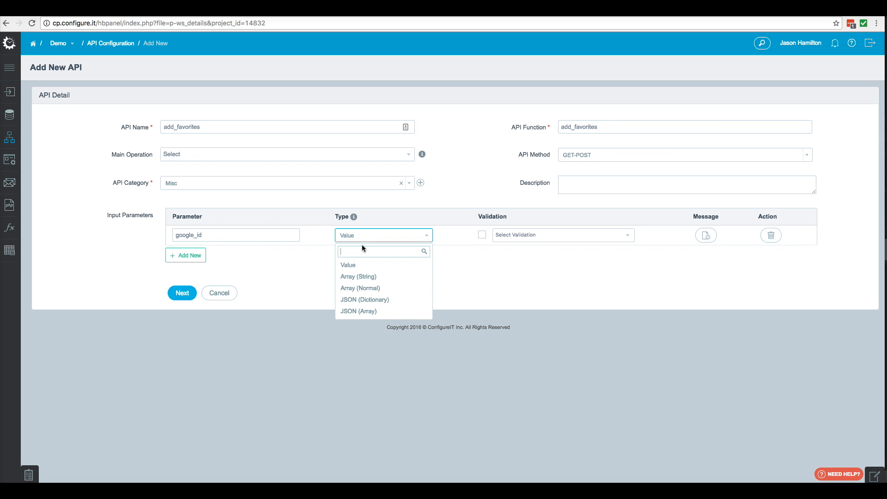
click(357, 277)
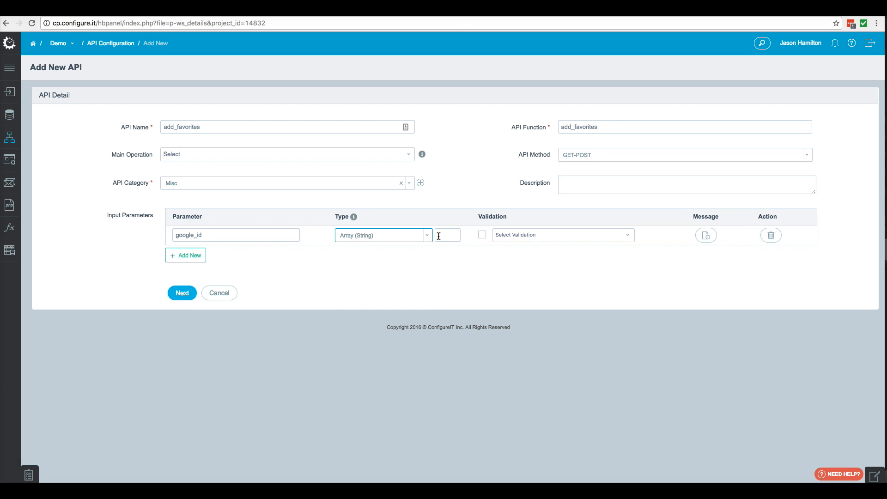
click(183, 294)
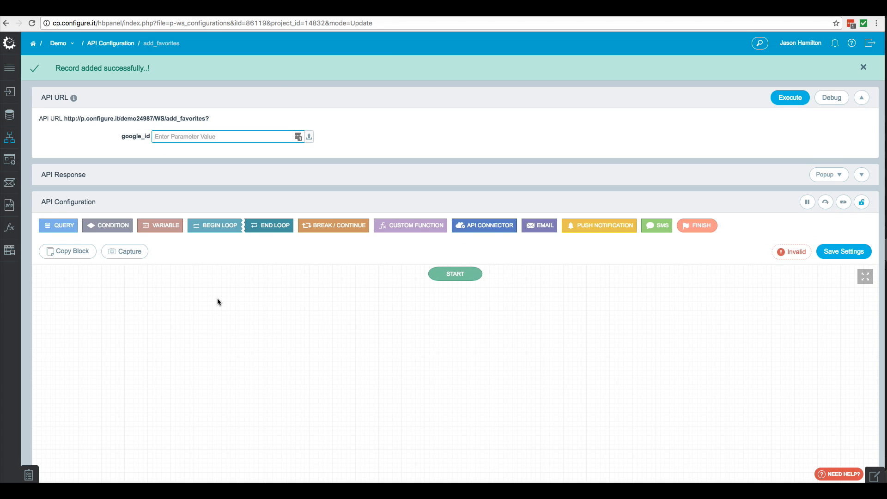
- Add a Begin Loop block after the flow's start that iterates over the google_id input array, and save it
scroll(218, 301, down, 1)
scroll(217, 301, down, 1)
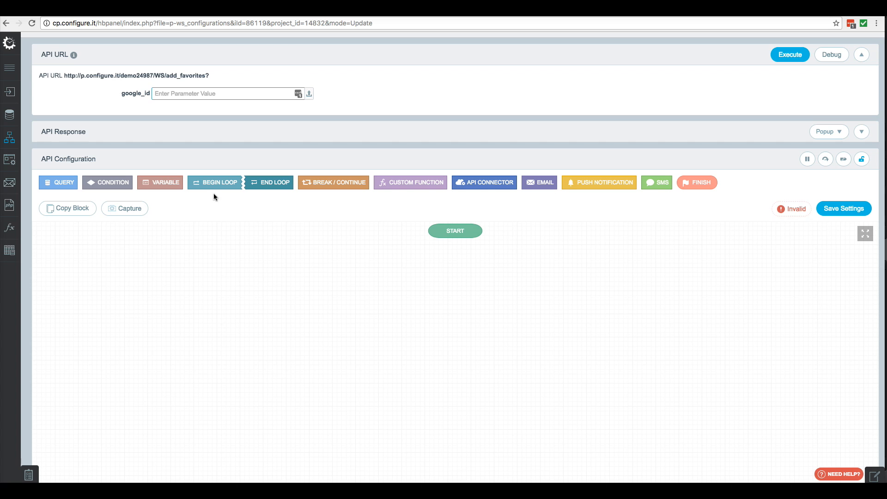
drag(214, 186, 234, 281)
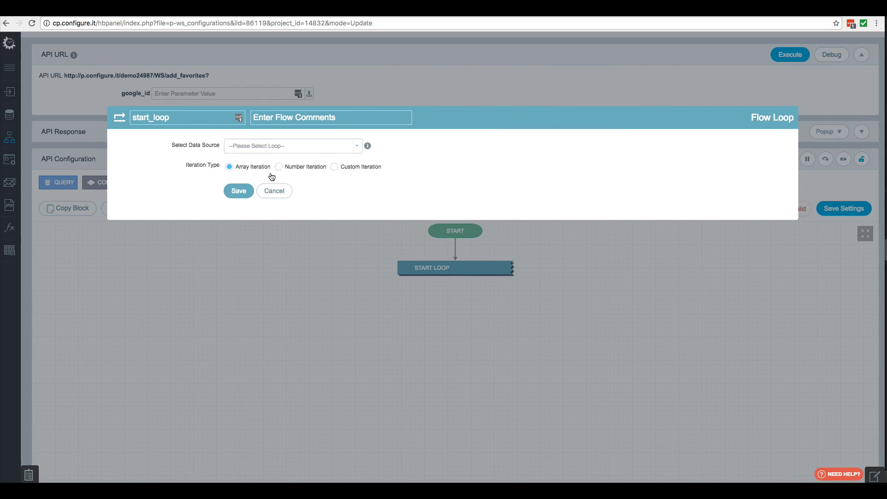
click(273, 146)
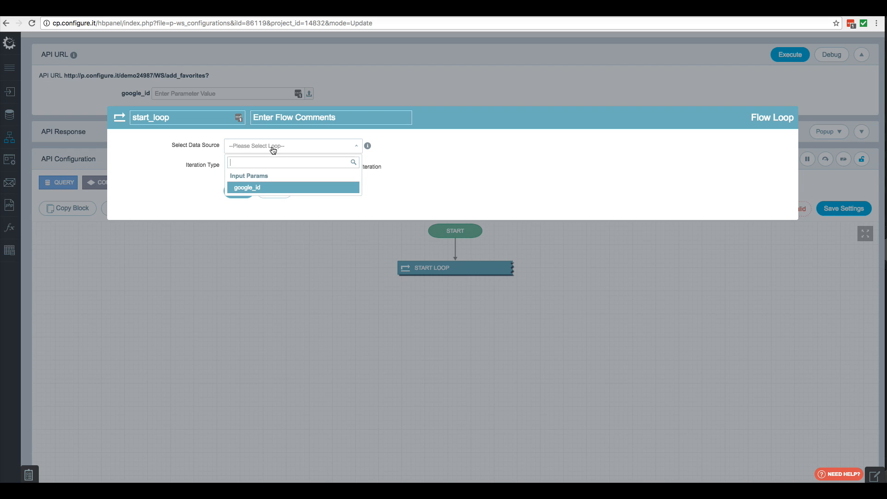
click(259, 191)
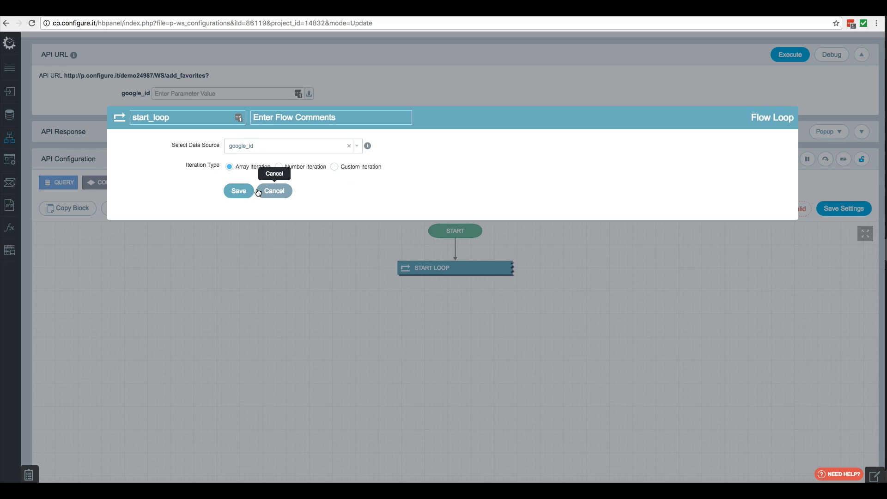
click(240, 191)
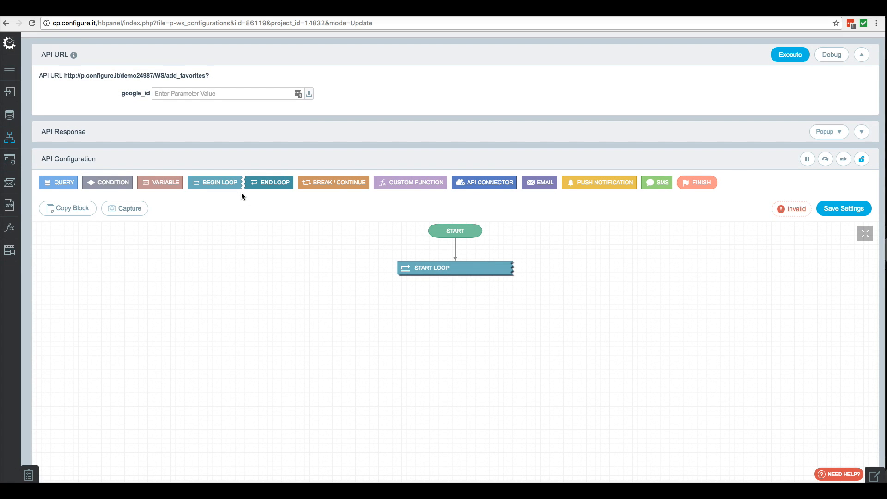
- Add a Query block under the loop named insert_favorite, with query type Insert and main table favorites, and proceed to its table fields
drag(58, 182, 456, 301)
double_click(156, 114)
text(inse)
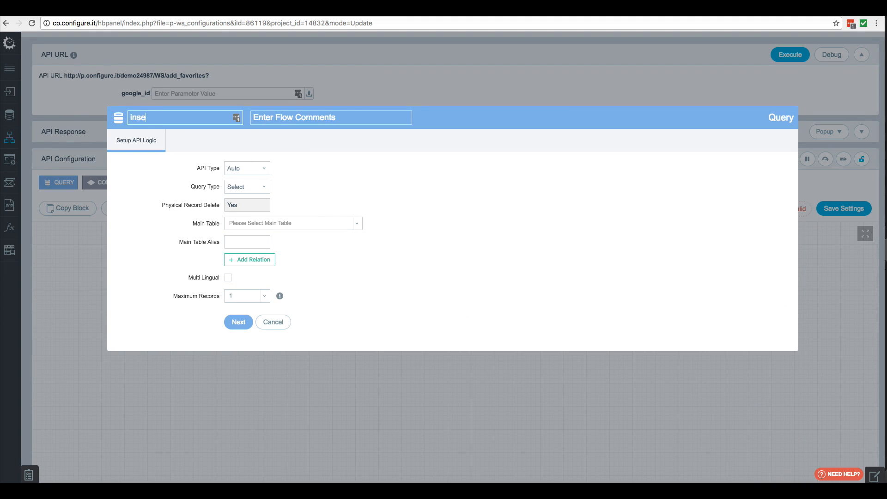
text(rt_favorite)
click(242, 188)
click(250, 195)
click(256, 224)
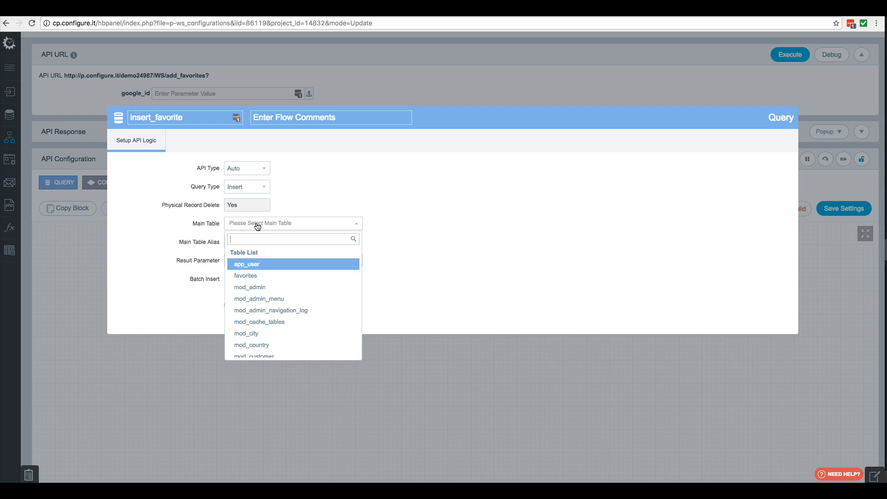
click(259, 276)
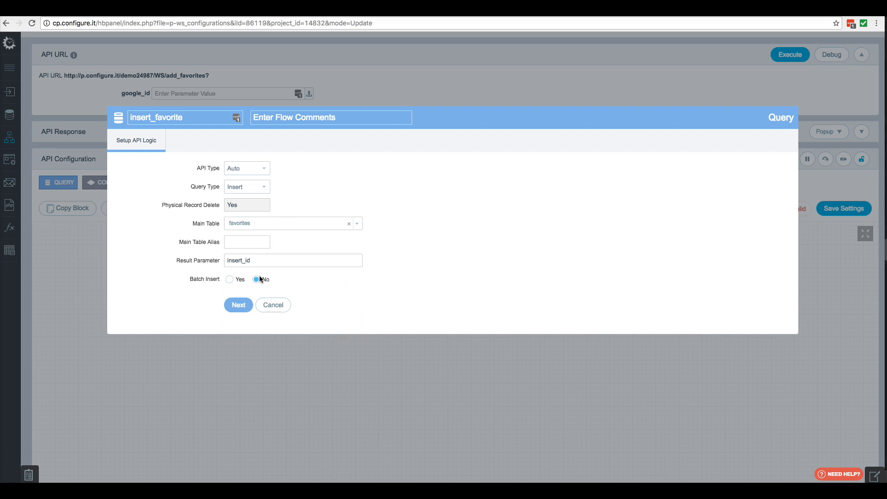
click(240, 305)
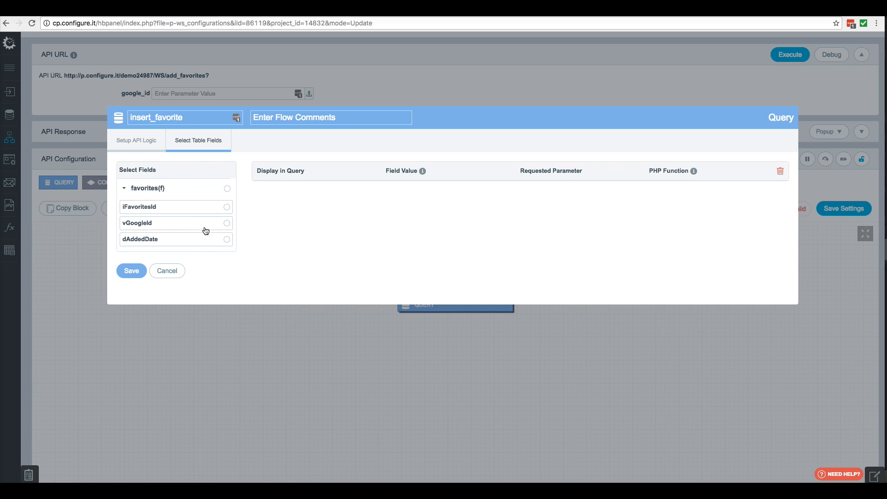
- Include vGoogleId and dAddedDate in the insert query and map vGoogleId to the google_id requested parameter
click(210, 226)
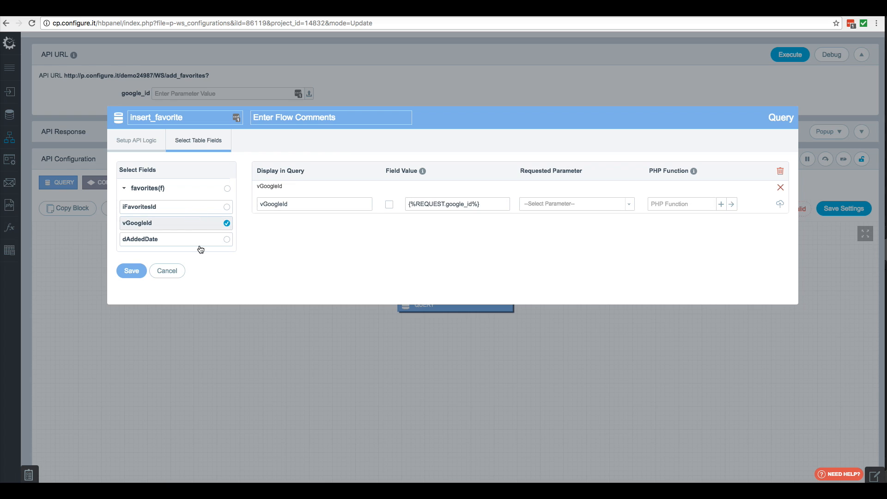
click(199, 241)
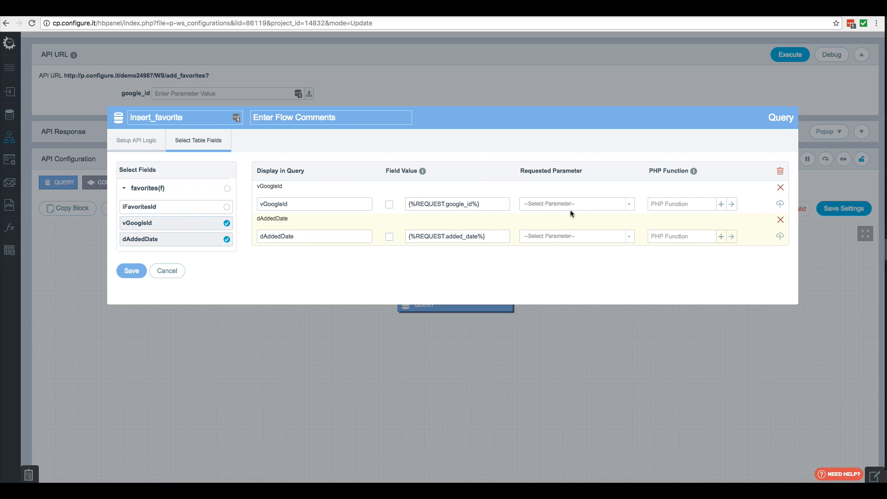
click(589, 206)
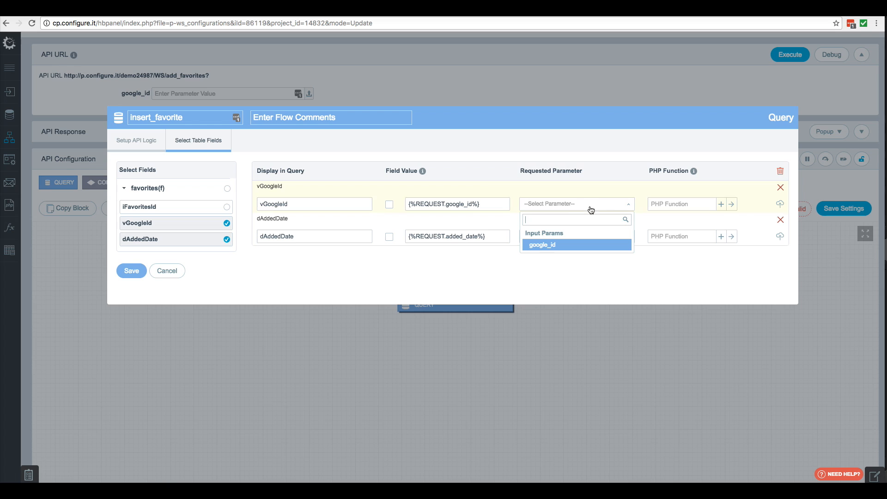
click(547, 245)
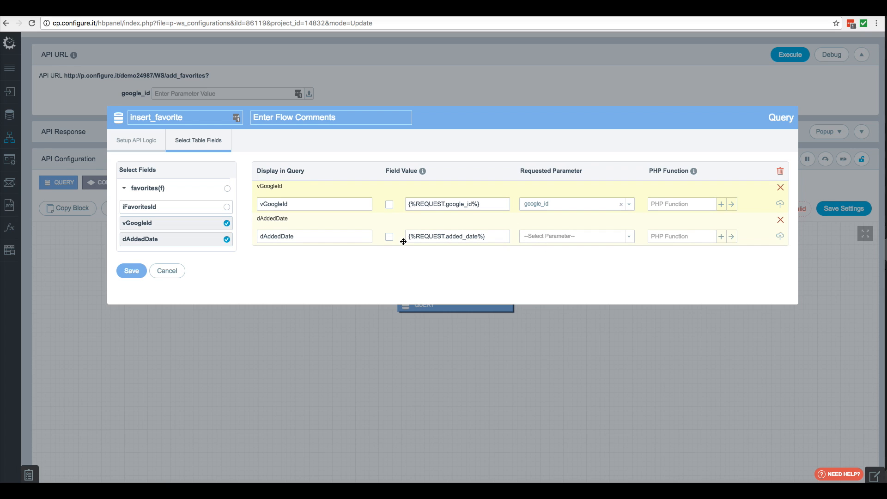
- Give dAddedDate the custom field value Now() in the insert_favorite query and save the query block
click(389, 237)
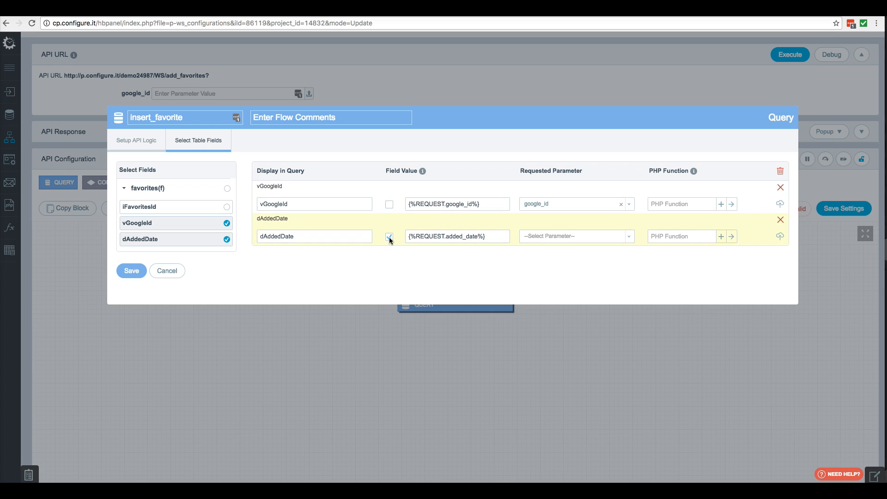
click(443, 236)
text(Now()
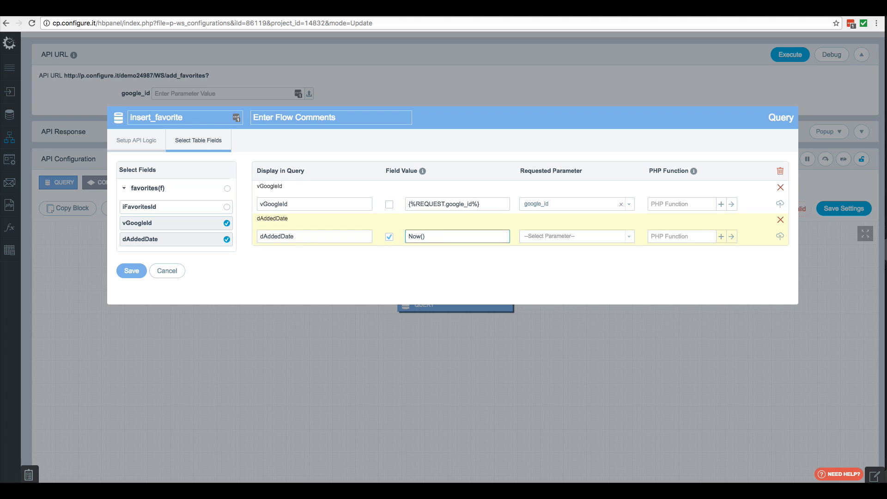
click(132, 272)
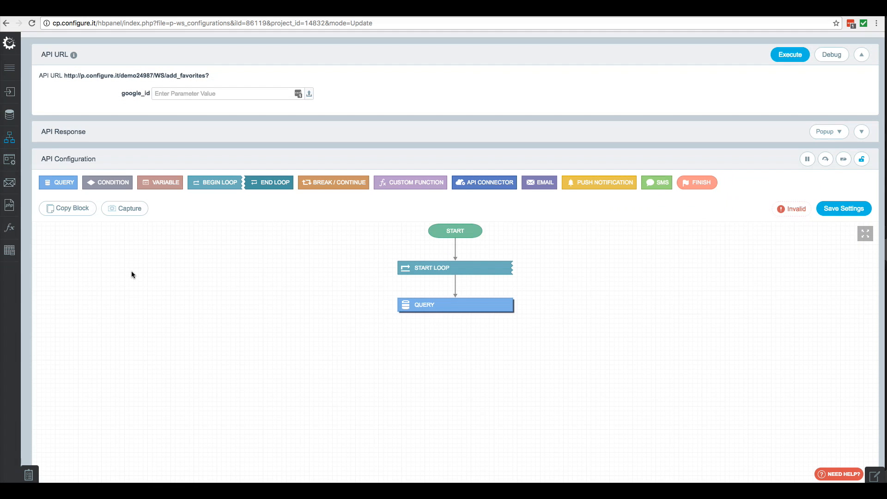
- Add an End Loop block tied to start_loop below the query, and close the flow with a saved success Finish block
click(266, 189)
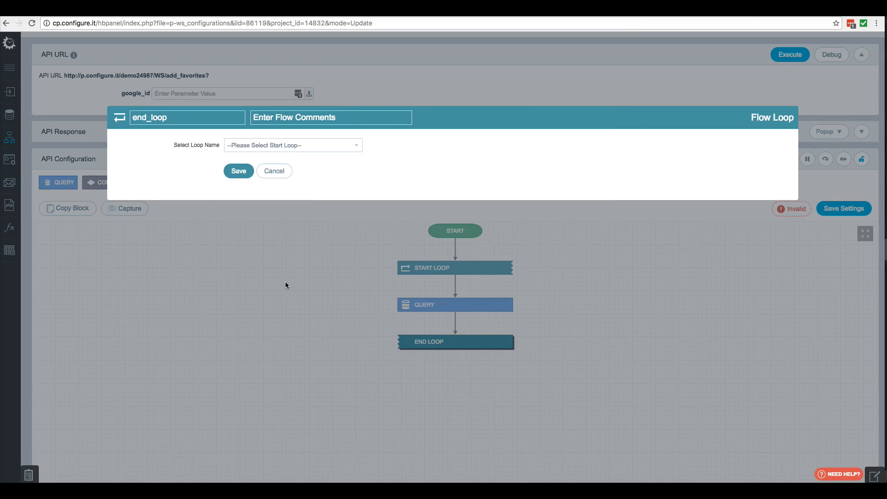
click(265, 147)
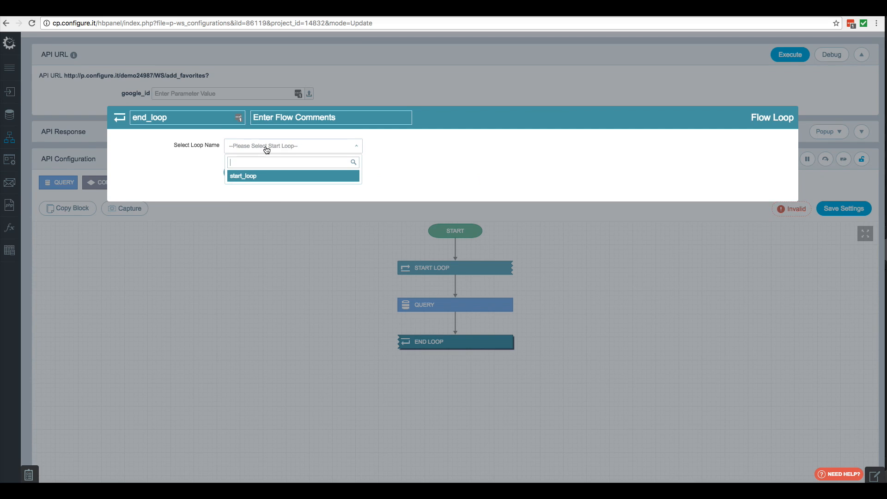
click(239, 177)
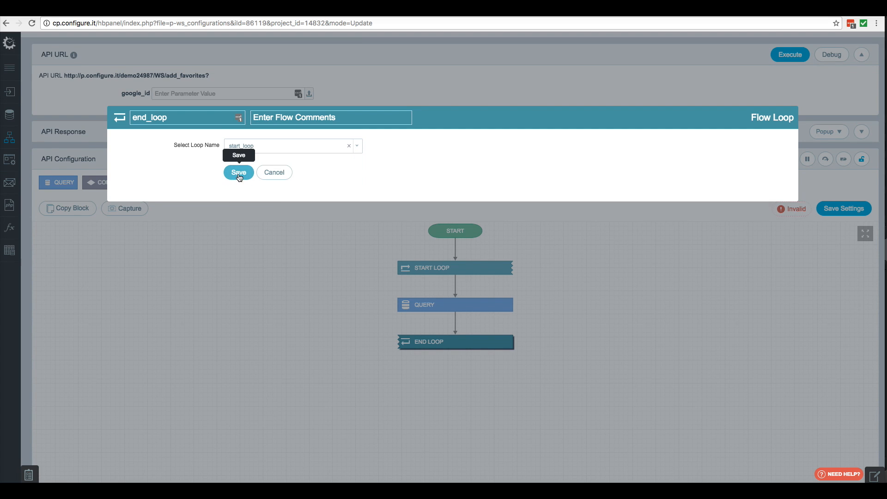
click(239, 172)
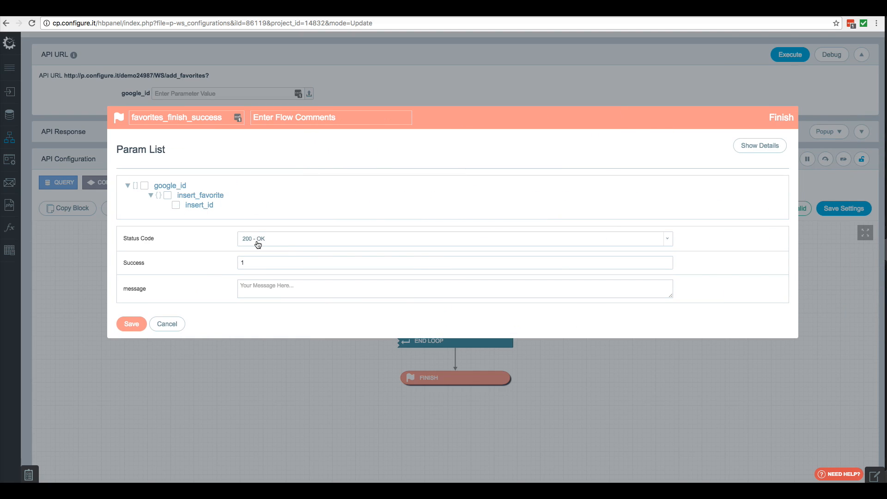
click(135, 324)
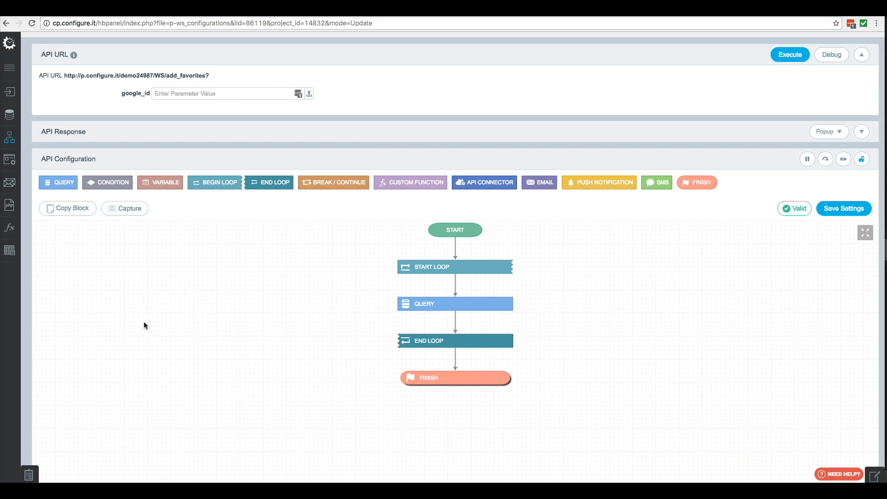
- Reload the API configuration, debug add_favorites with google_id set to 1,2, and close the response window
click(32, 21)
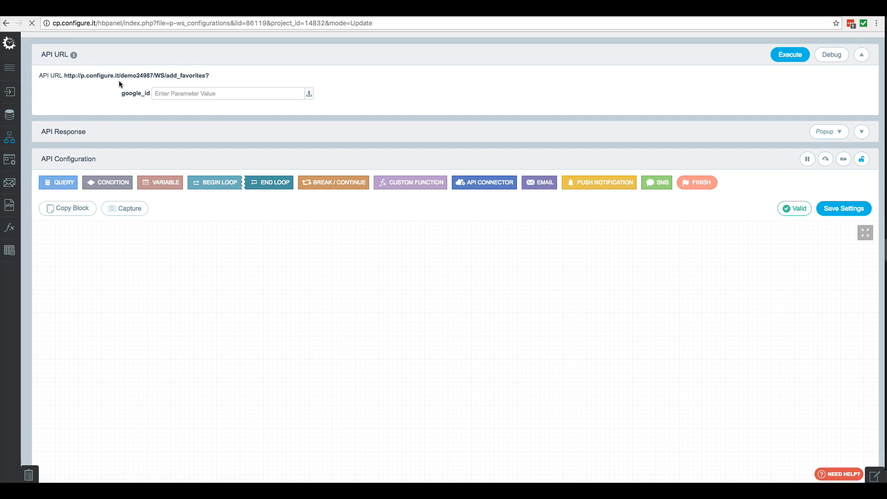
click(165, 93)
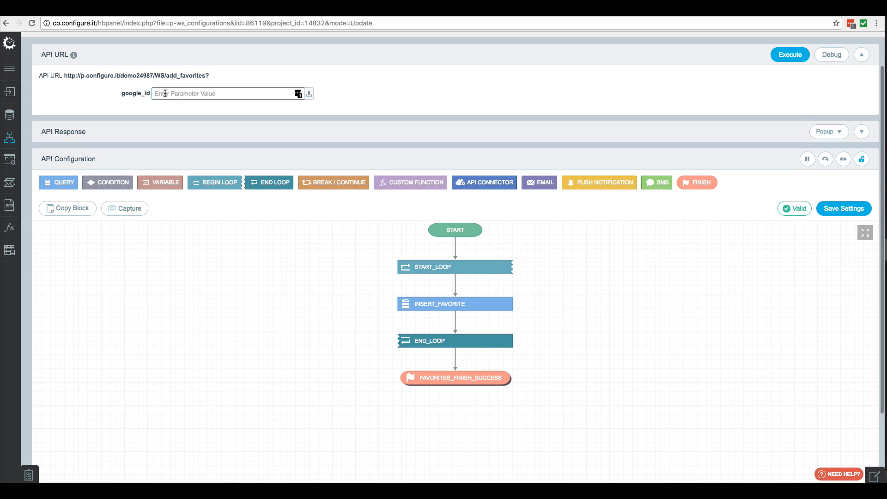
text(1,2)
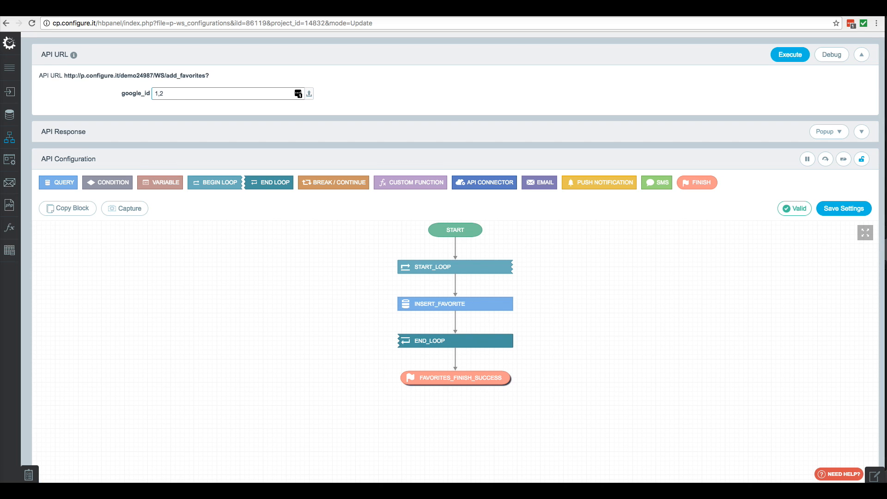
click(831, 55)
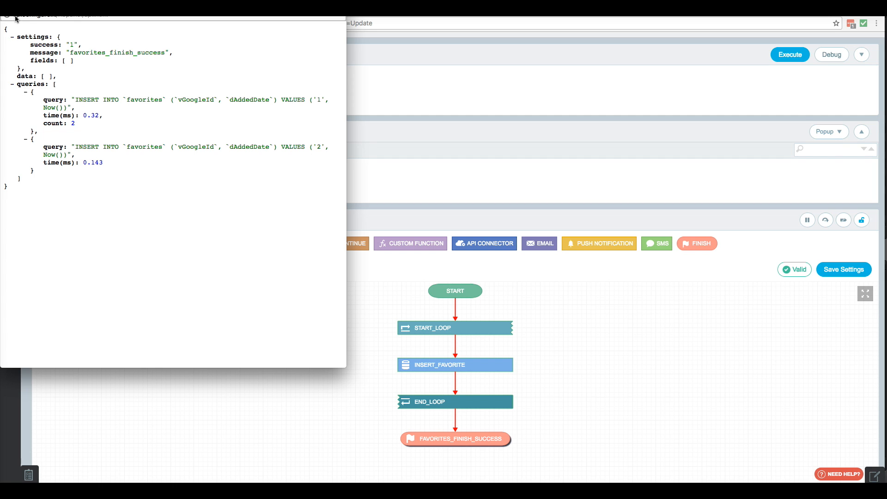
click(6, 4)
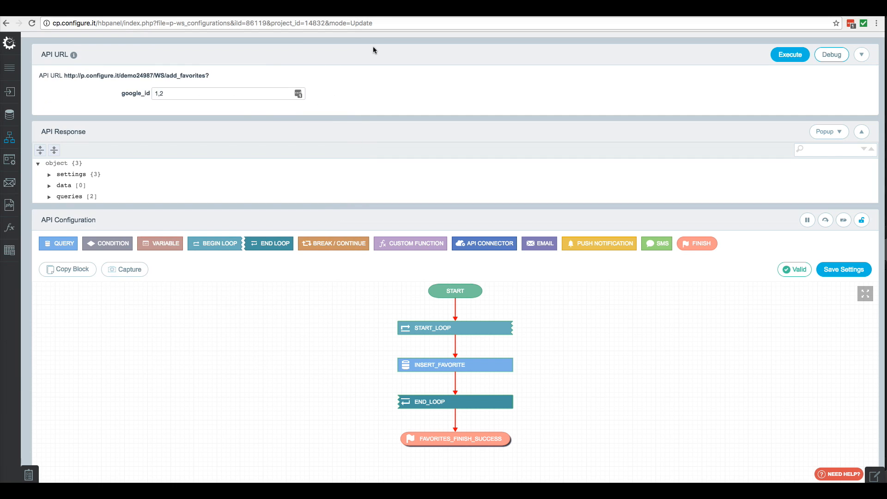
- Open the MySQL database configuration in a separate browser tab and view the favorites table's data
mouse_move(19, 116)
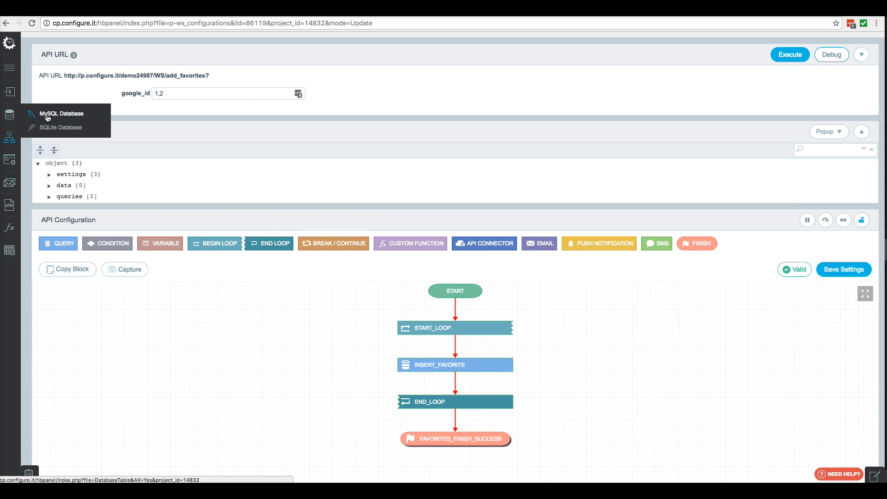
right_click(47, 118)
click(62, 119)
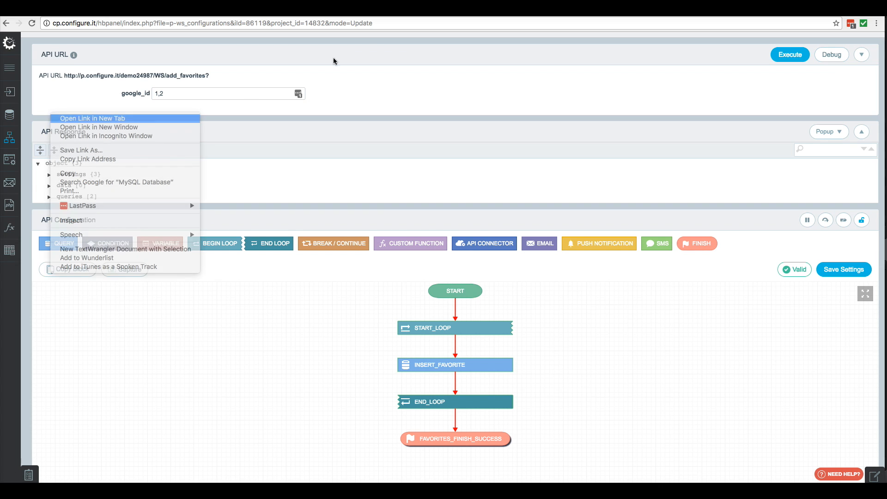
click(378, 11)
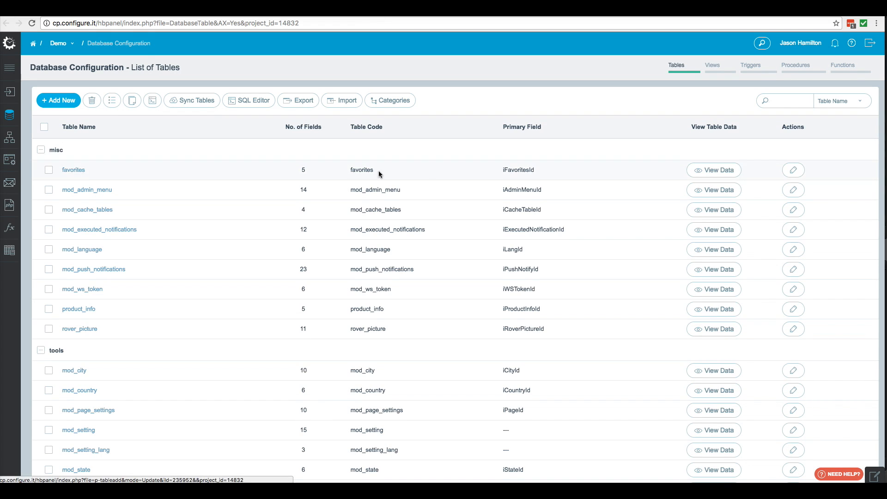
click(709, 171)
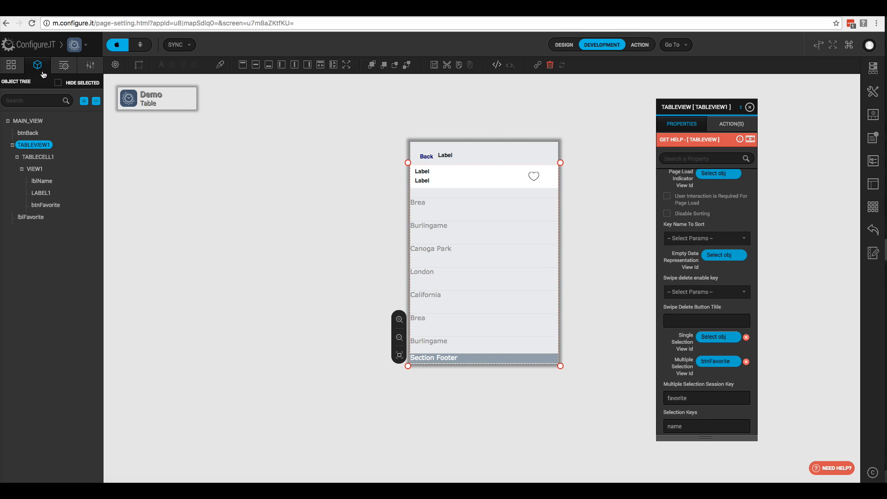
- Place a button in the header of the Table screen with X position 230, Y position 10 and width 50
click(64, 66)
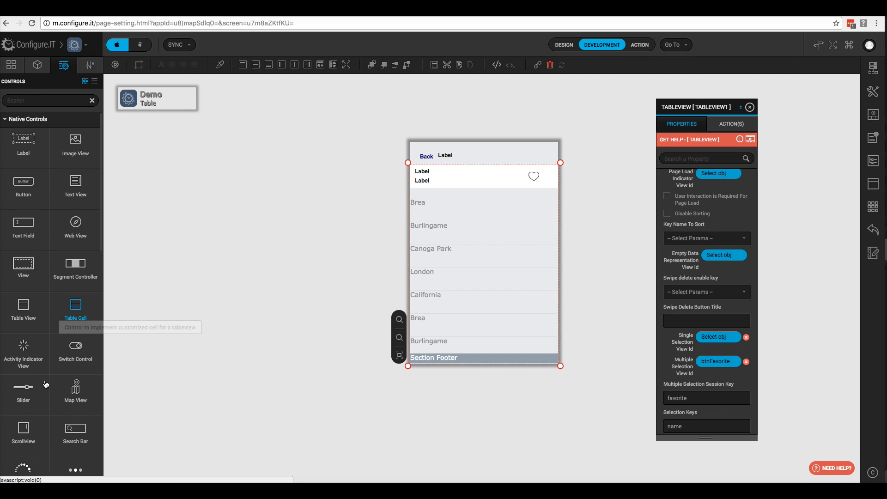
drag(33, 185, 535, 153)
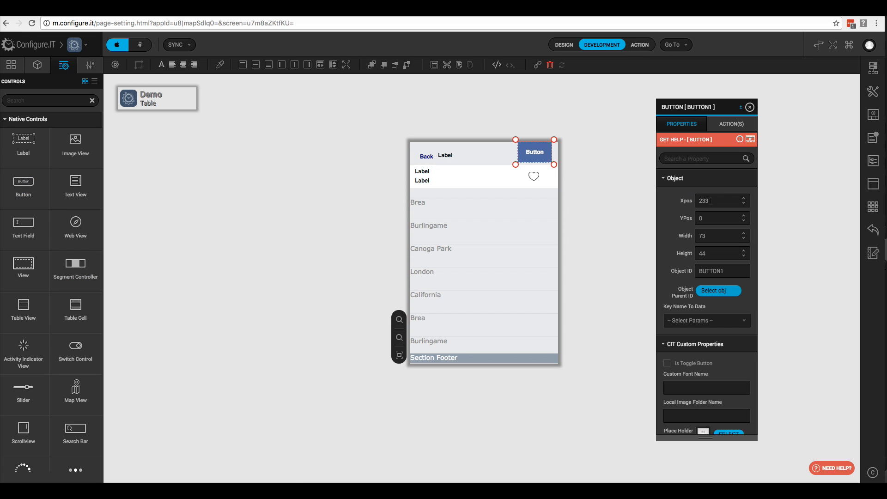
text(230)
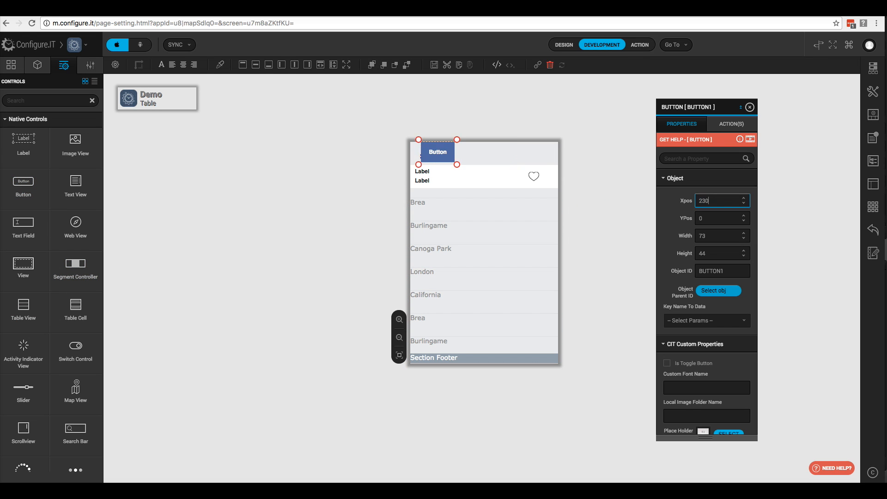
key(Tab)
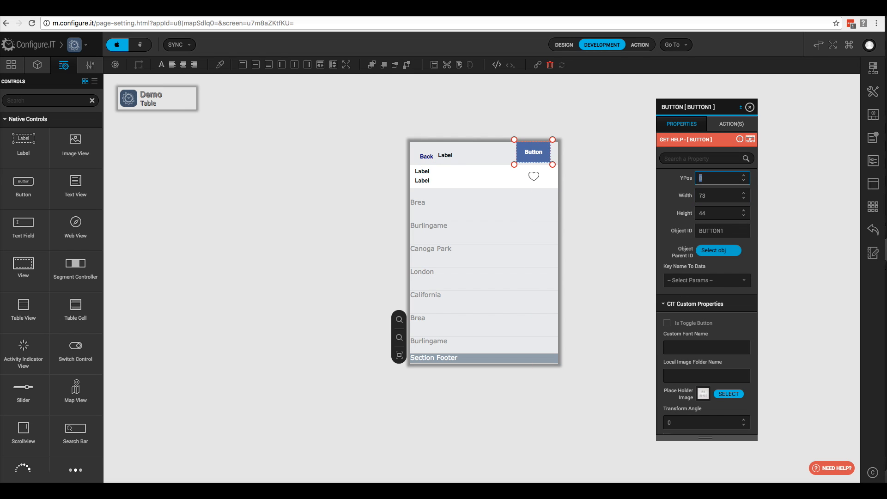
text(10)
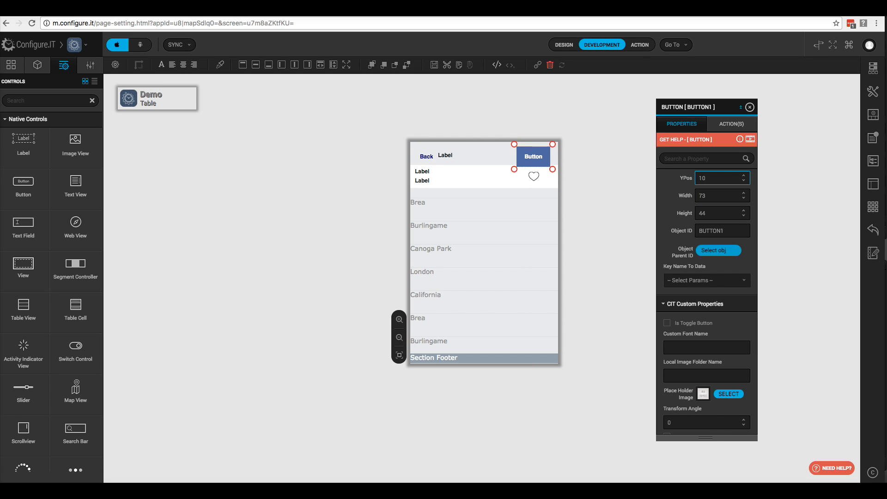
key(Tab)
text(50)
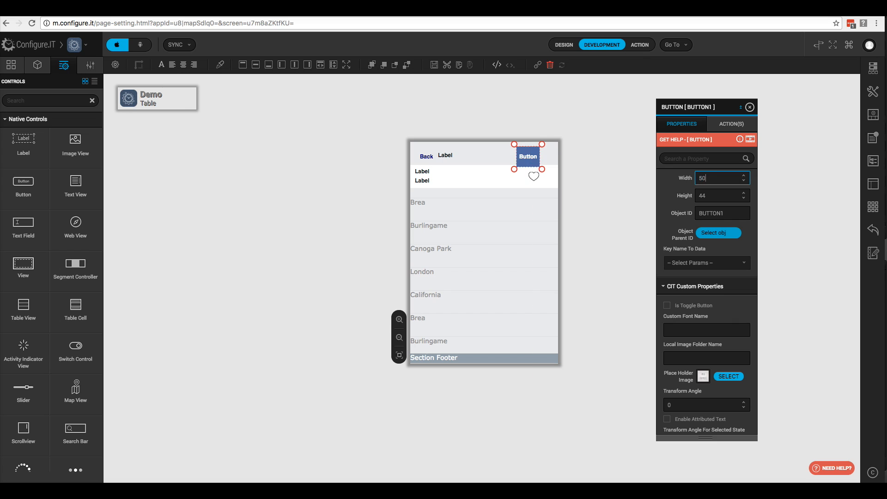
key(Tab)
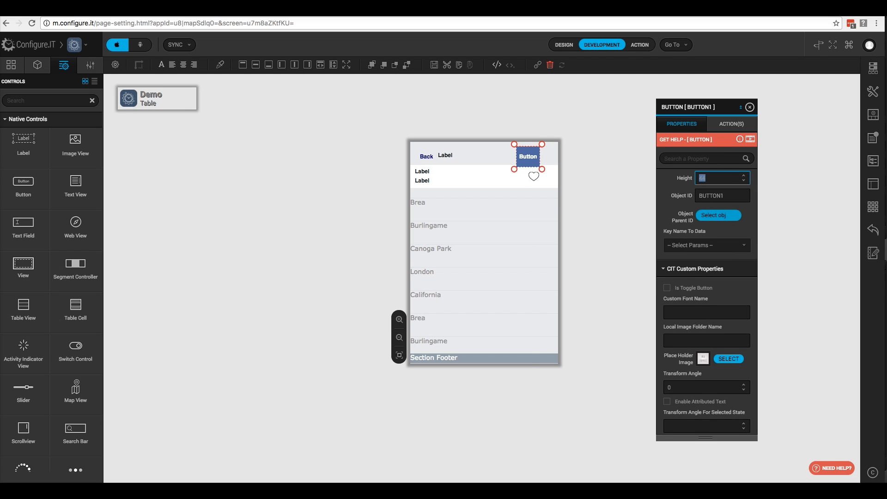
- Set the new header button's object ID to btnAdd and its normal title to Add Fav
key(Tab)
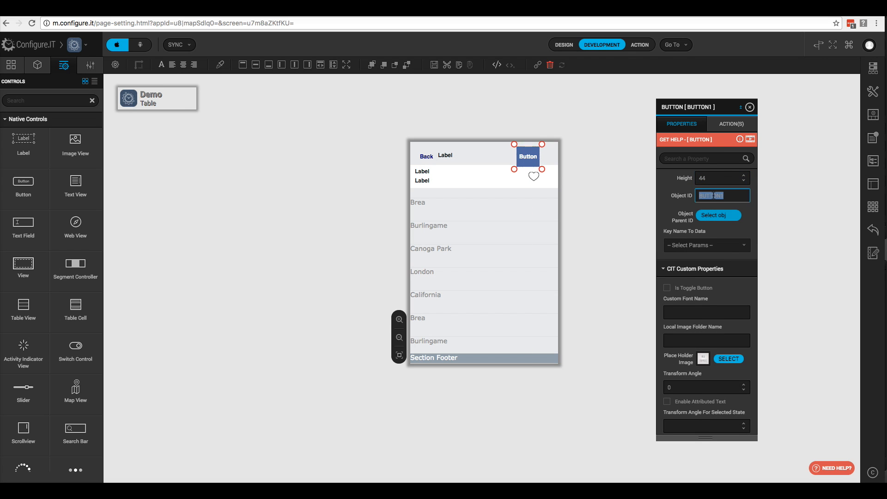
text(btnAdd)
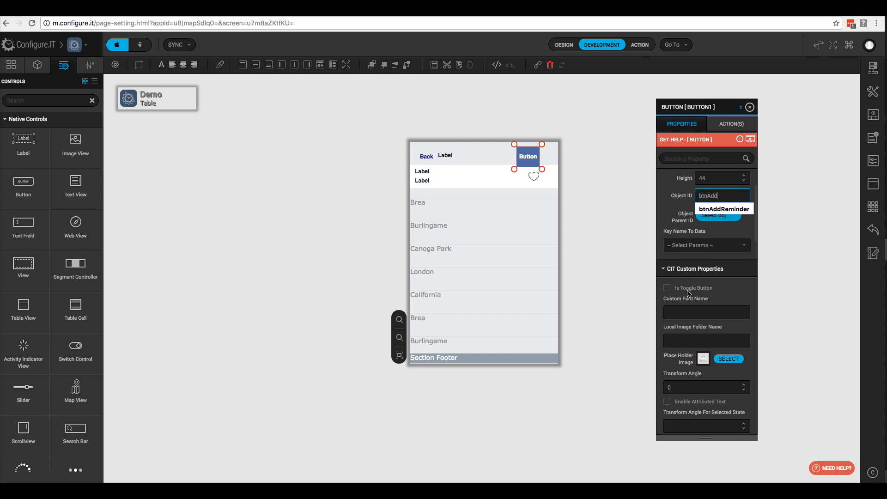
scroll(685, 301, down, 1)
scroll(685, 301, down, 4)
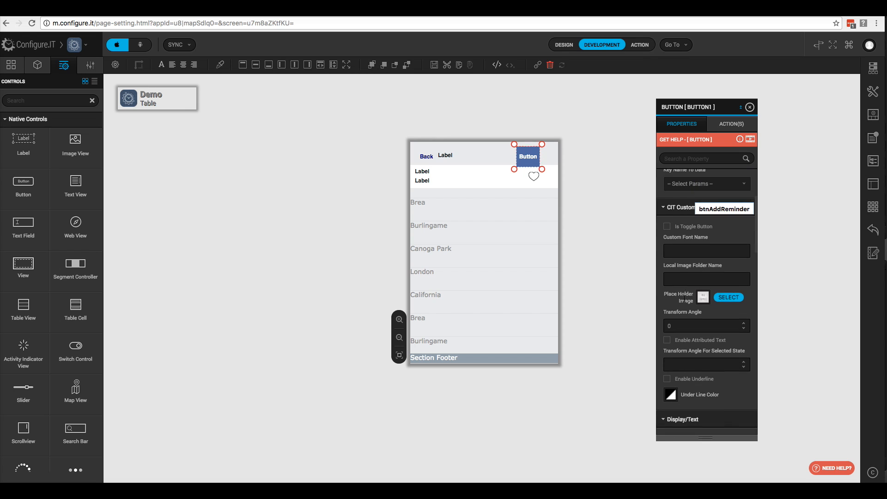
scroll(684, 298, down, 12)
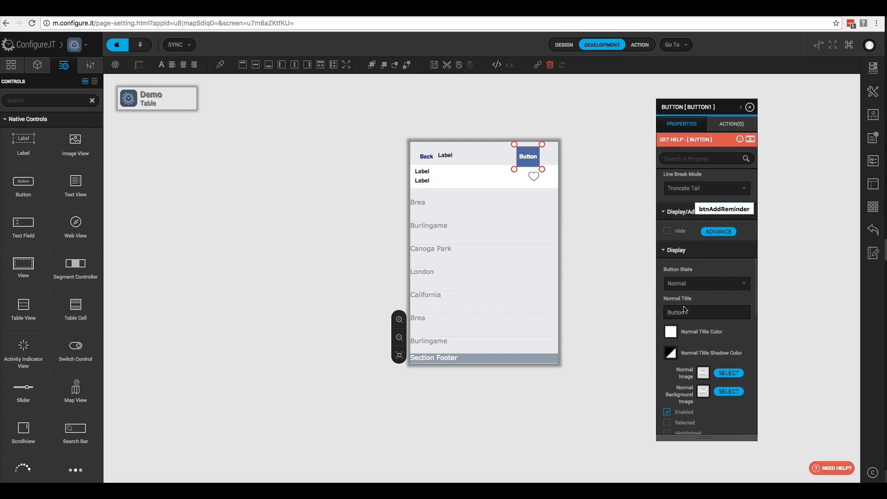
click(684, 297)
double_click(683, 296)
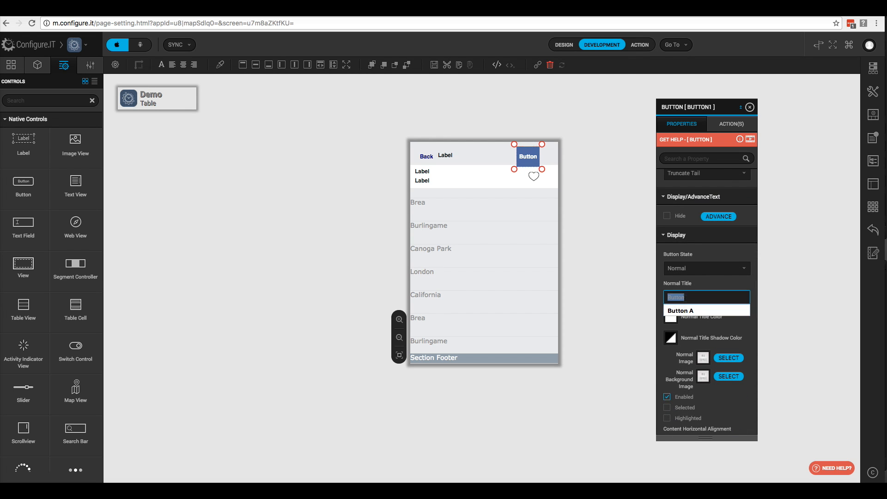
text(Add Fav)
scroll(693, 317, up, 15)
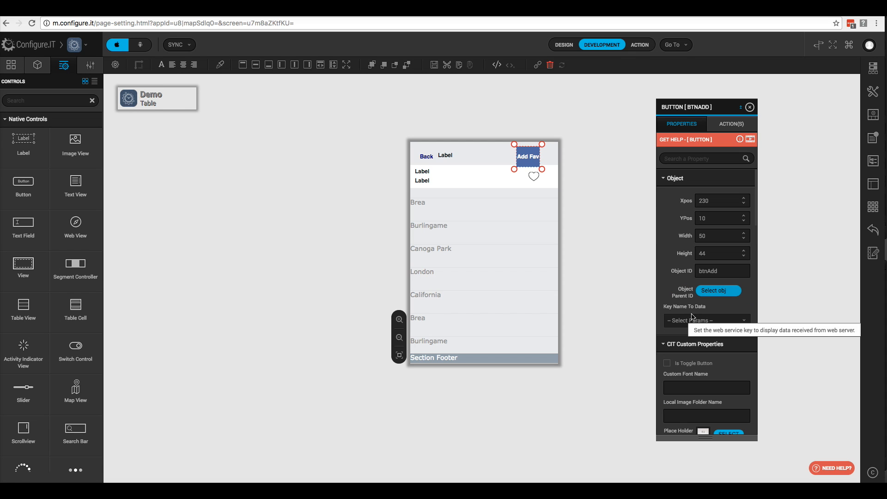
- Start a new data source for the Table screen that uses the add_favorites API
click(873, 68)
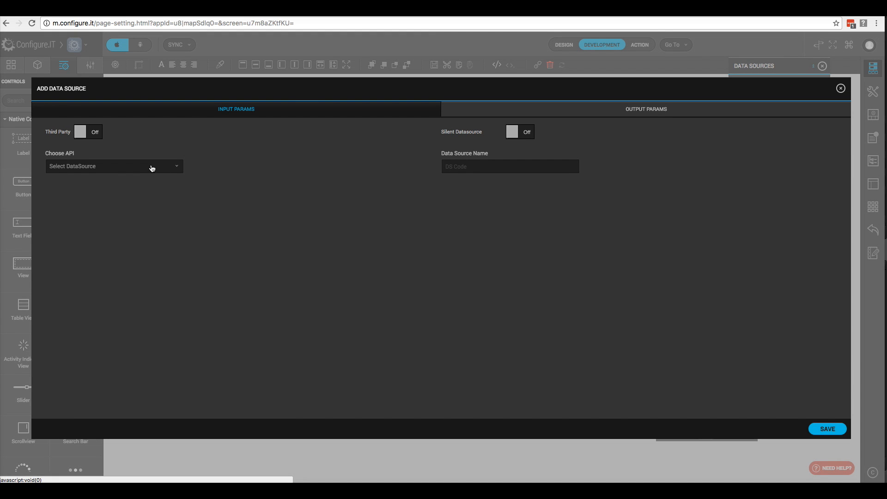
click(152, 168)
scroll(111, 244, down, 3)
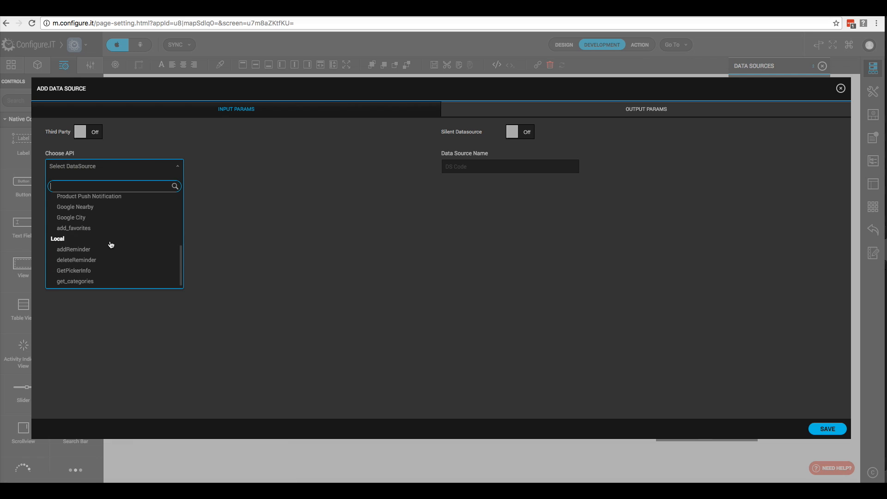
click(87, 229)
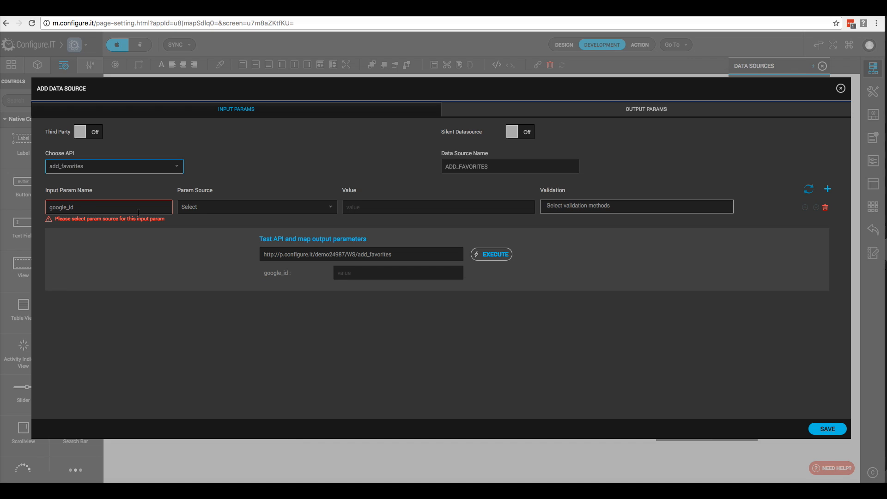
- Set the google_id input parameter's source to Form Object and its value to the lblFavorite object
click(330, 207)
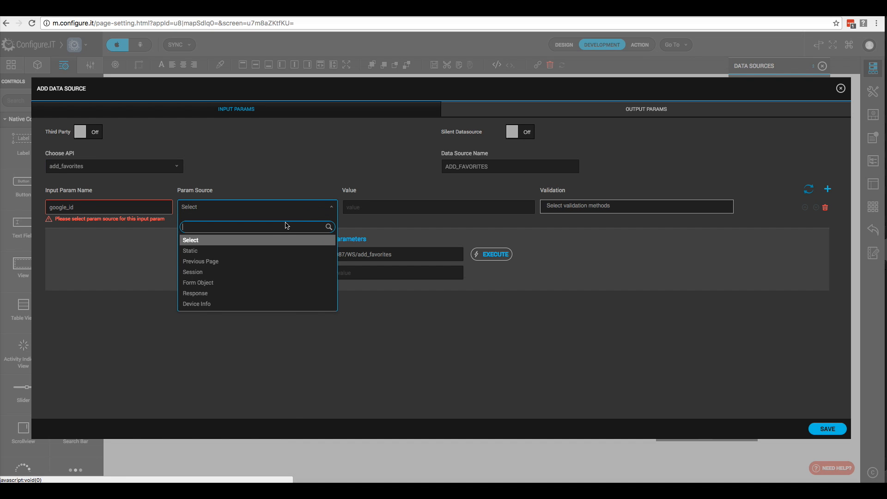
click(199, 283)
click(400, 212)
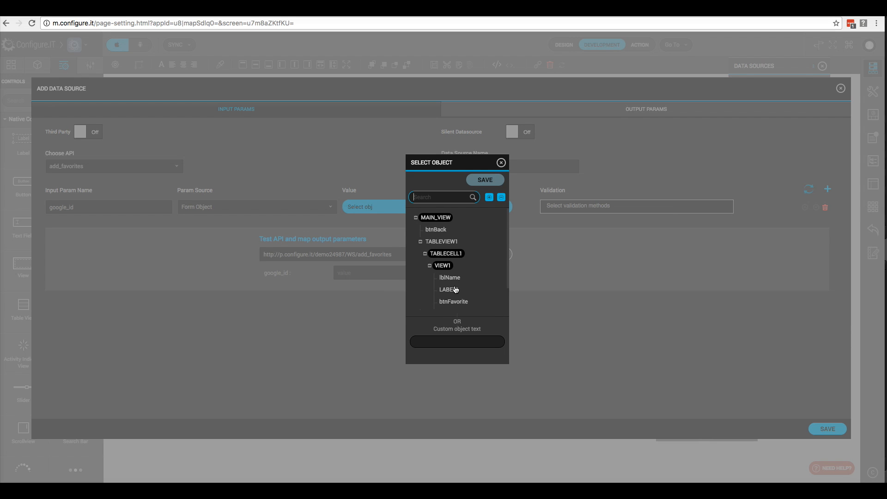
scroll(453, 291, down, 1)
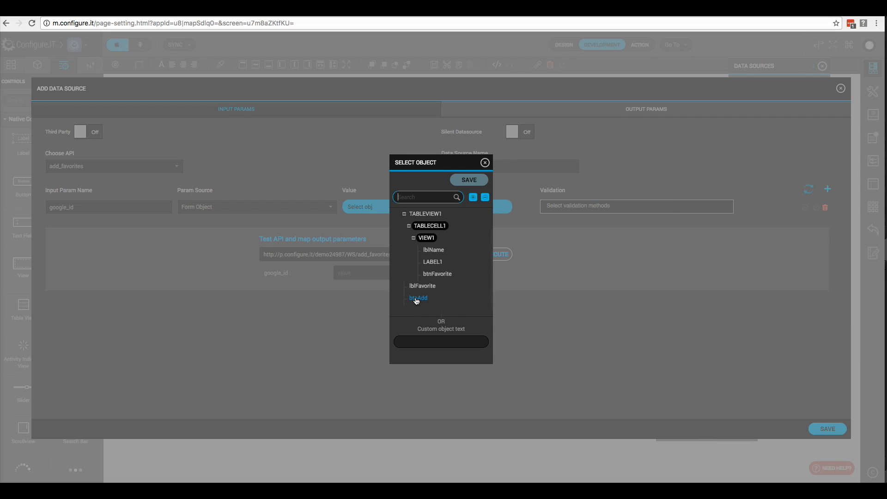
click(418, 288)
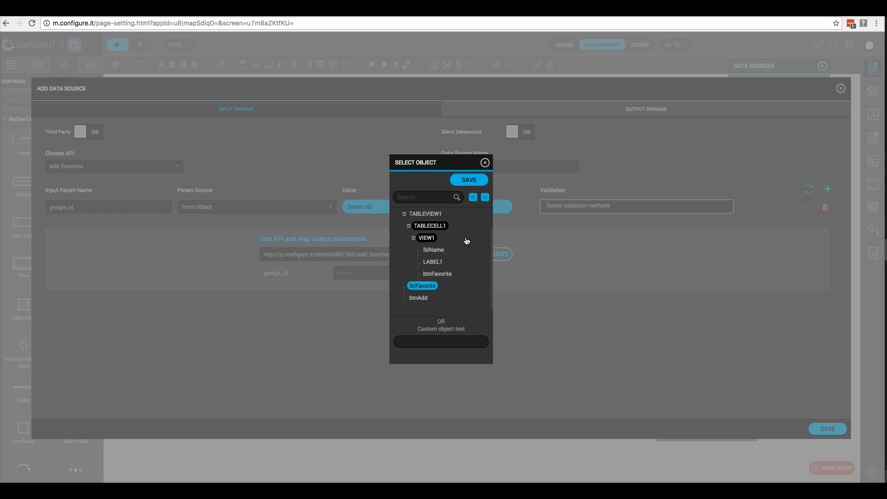
click(468, 180)
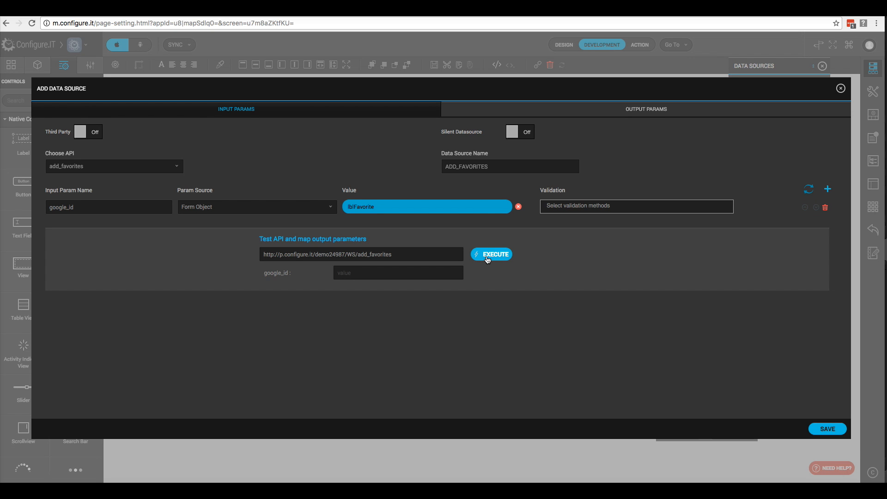
- Execute the add_favorites API test to map its output parameters and save the ADD_FAVORITES data source
click(487, 260)
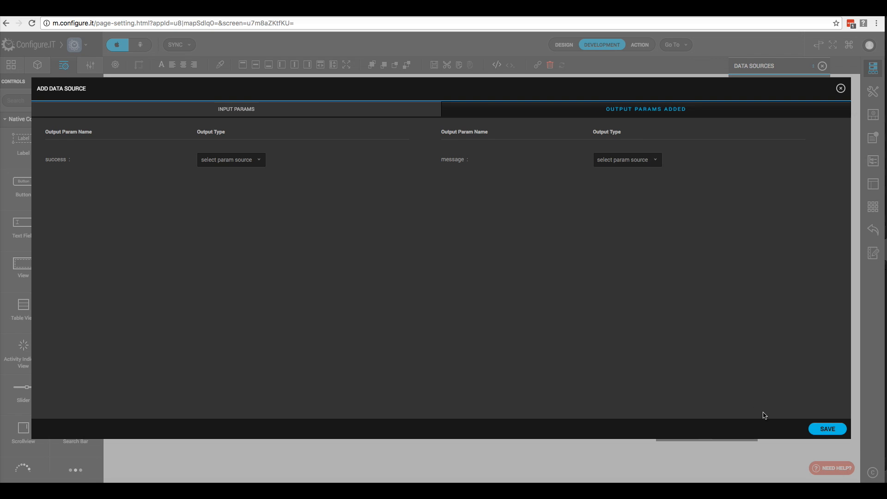
click(823, 430)
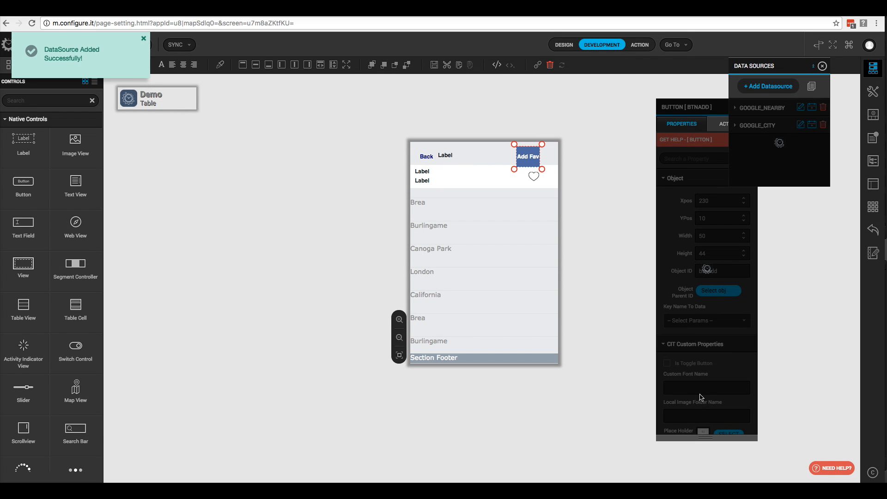
click(822, 65)
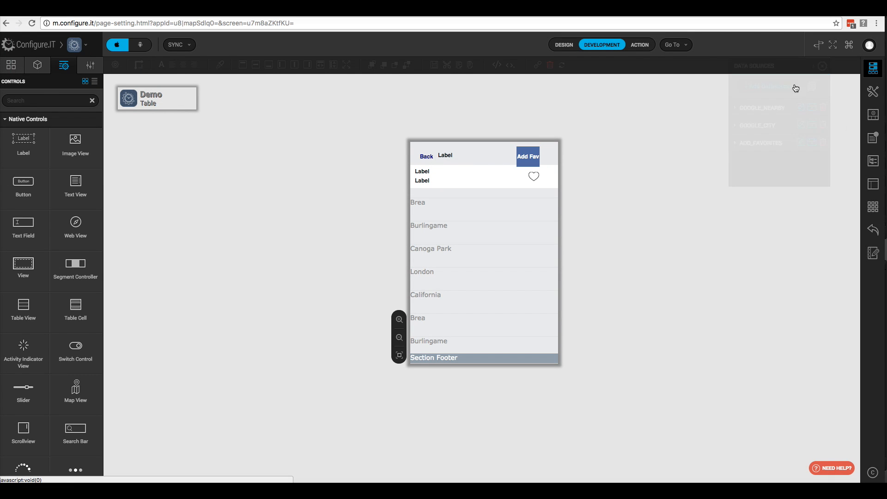
- Give the btnAdd button a Click action of Trigger Data Source (API Call) using ADD_FAVORITES and save it
click(527, 160)
click(731, 123)
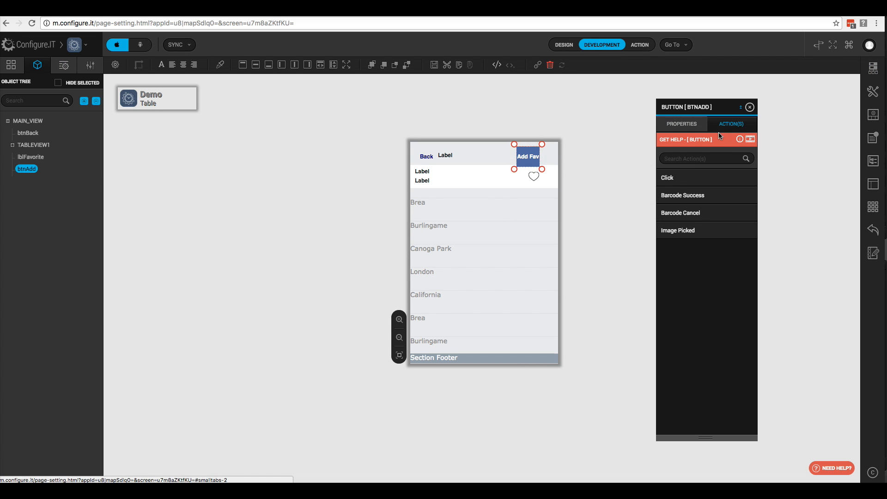
click(678, 180)
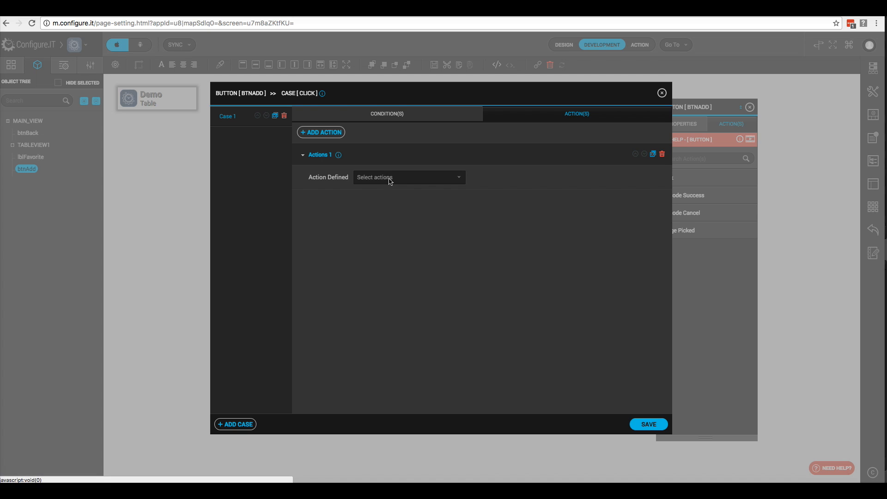
click(391, 181)
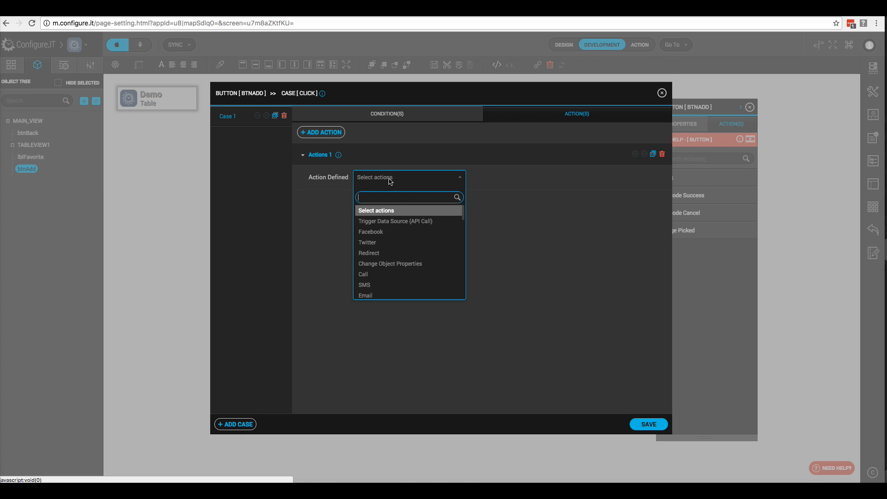
click(400, 222)
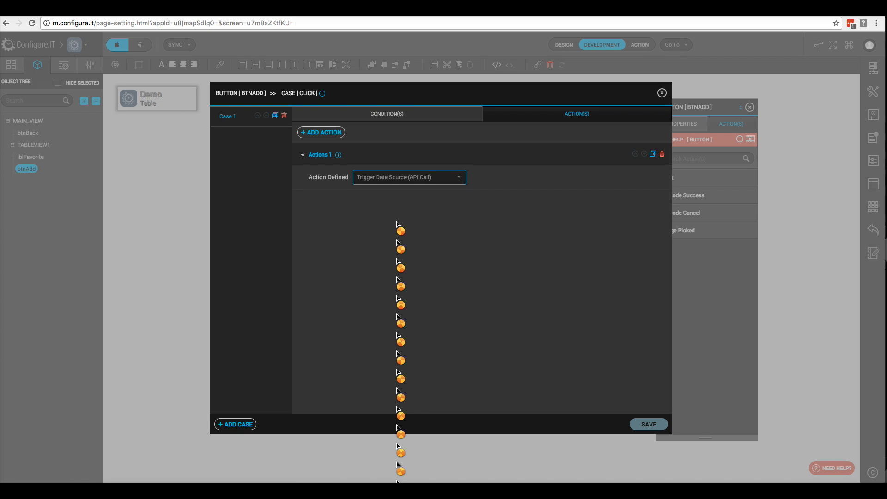
click(351, 231)
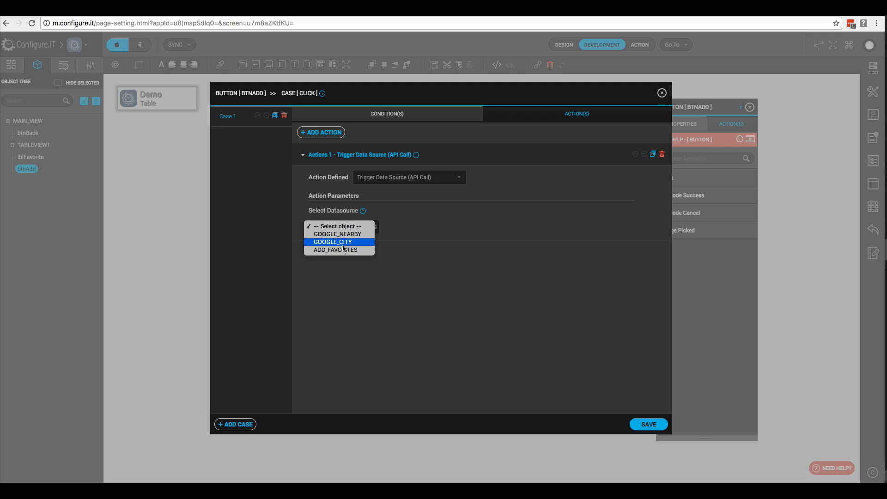
click(345, 252)
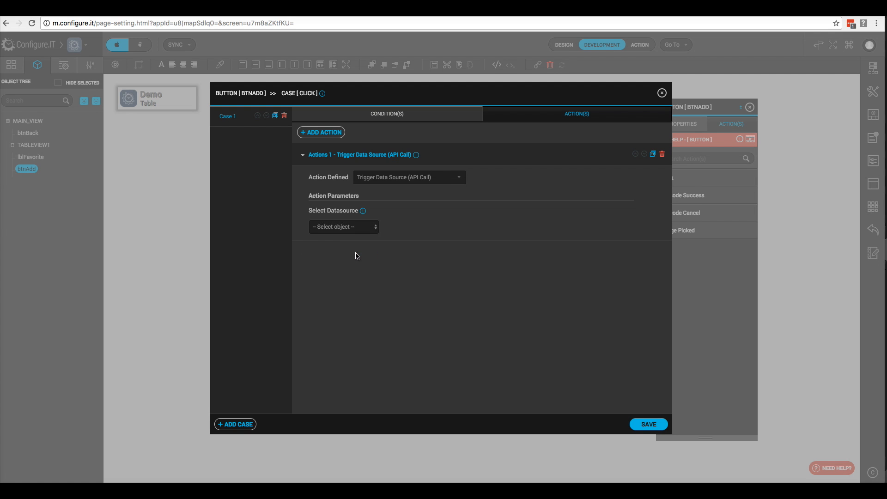
click(647, 426)
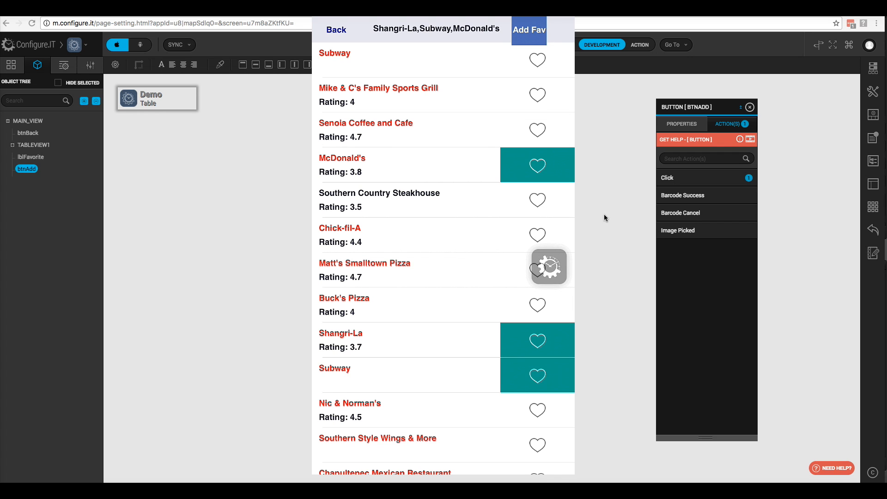
- Switch to the SQL Query Editor browser tab and refresh the favorites table's query result
click(329, 16)
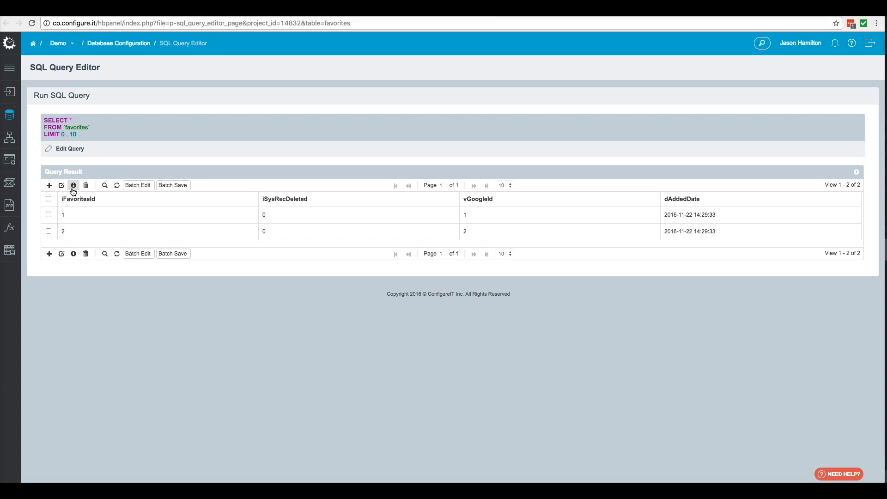
click(117, 253)
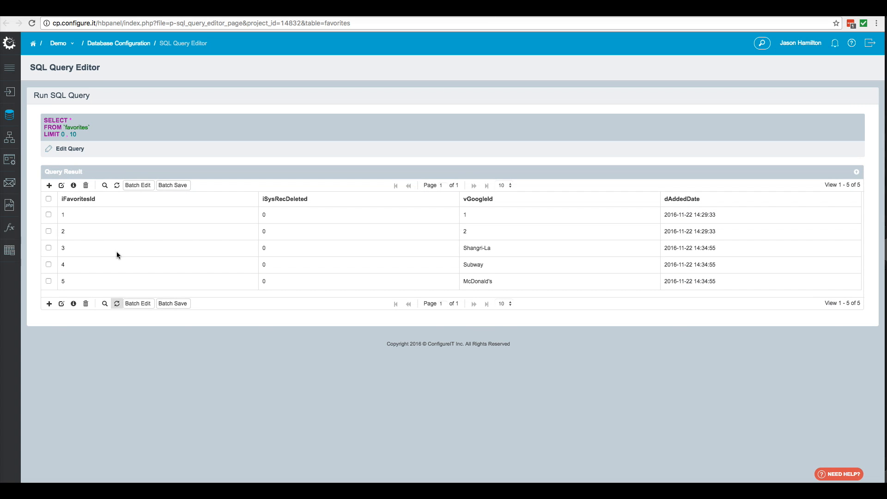